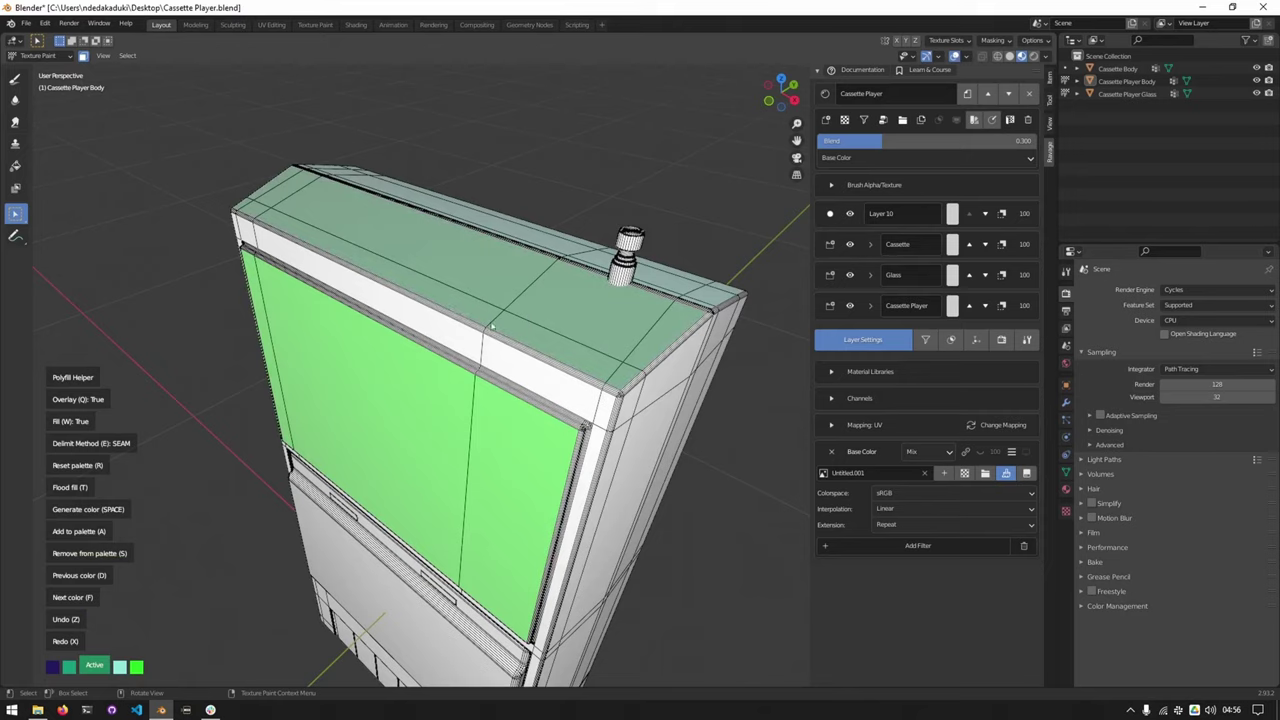
Fill individual faces on the upper side wall of the cassette player body with the active palette green
{"action": "middle_click_drag", "start_coordinate": [463, 311], "coordinate": [501, 281]}
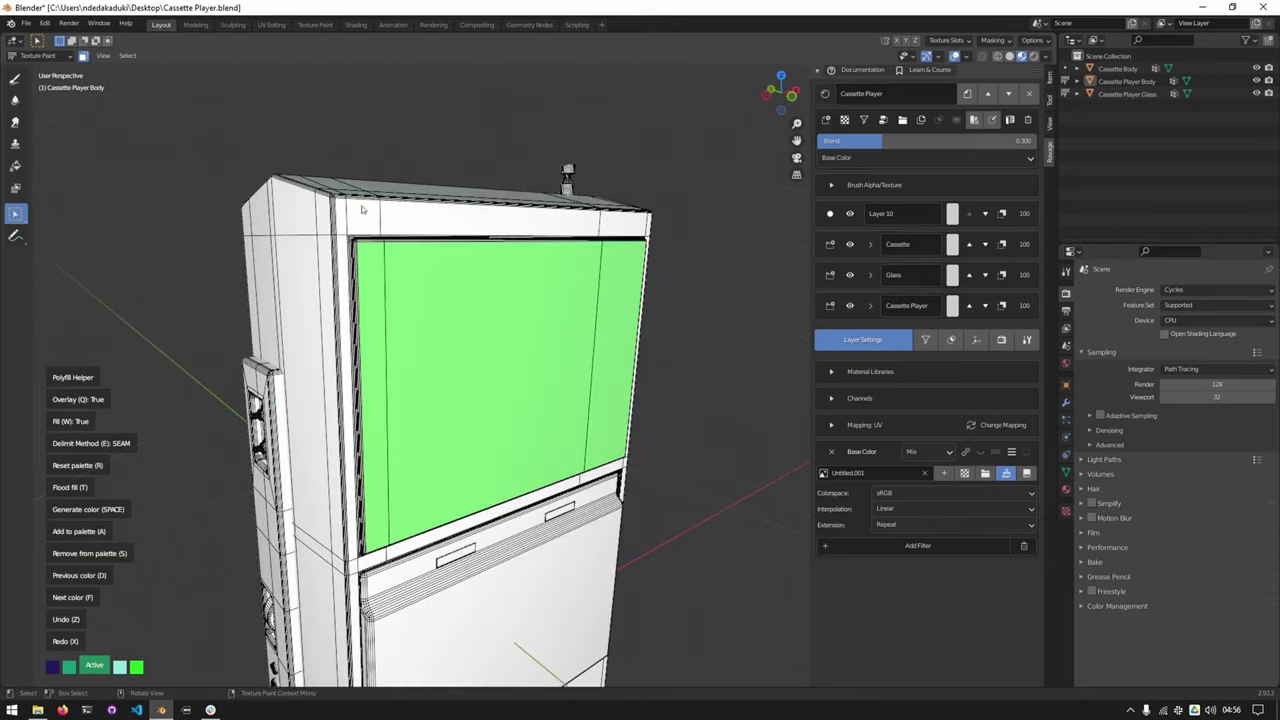
{"action": "middle_click_drag", "start_coordinate": [363, 209], "coordinate": [376, 282]}
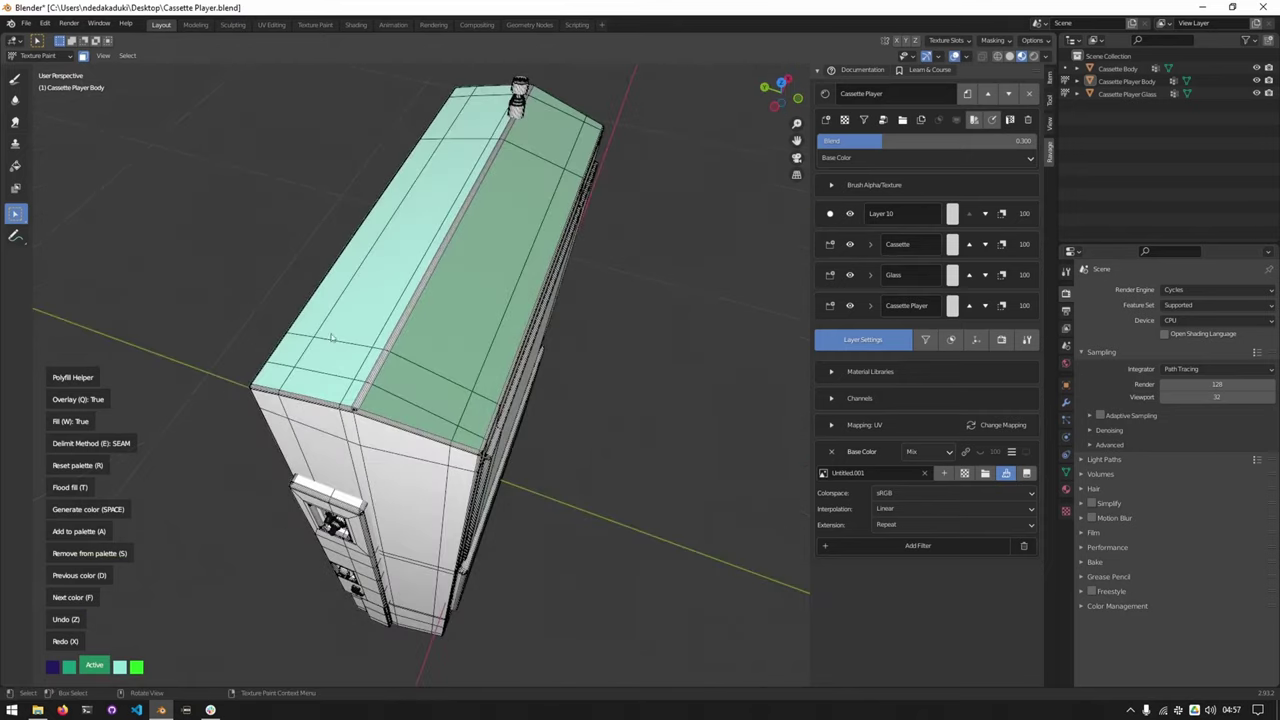
{"action": "middle_click_drag", "start_coordinate": [417, 368], "coordinate": [426, 317]}
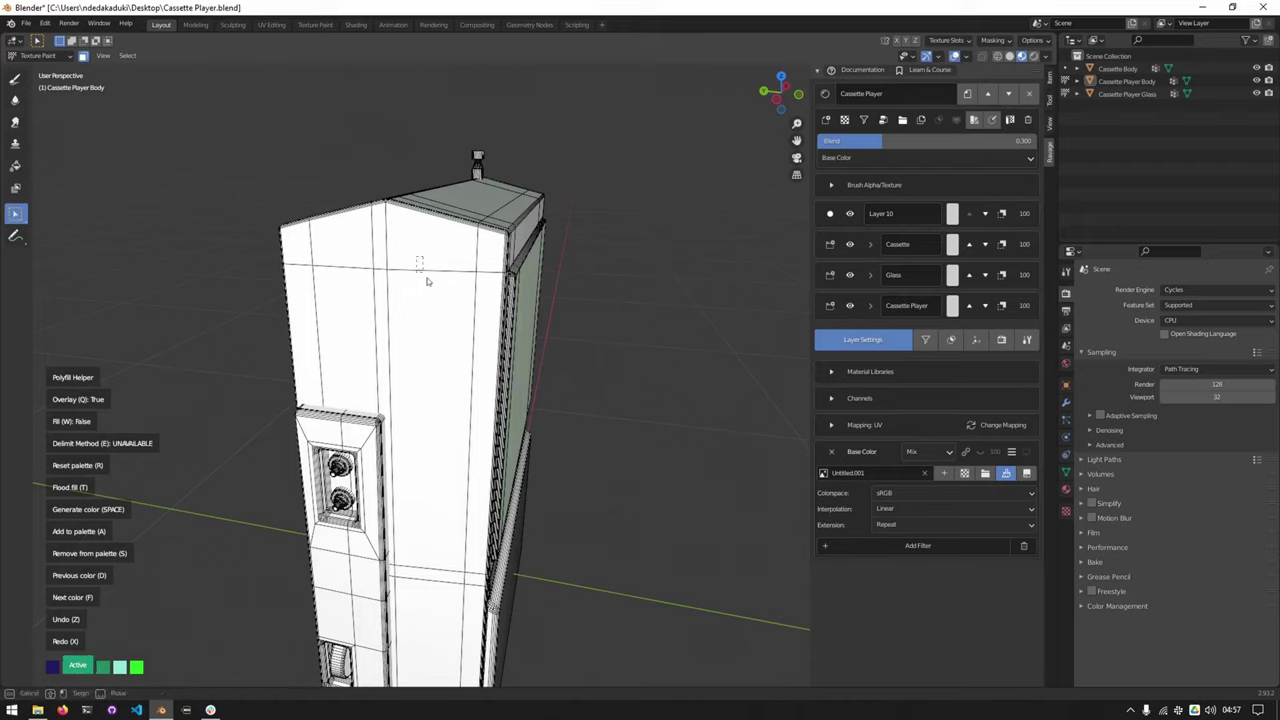
{"action": "left_click", "coordinate": [444, 307]}
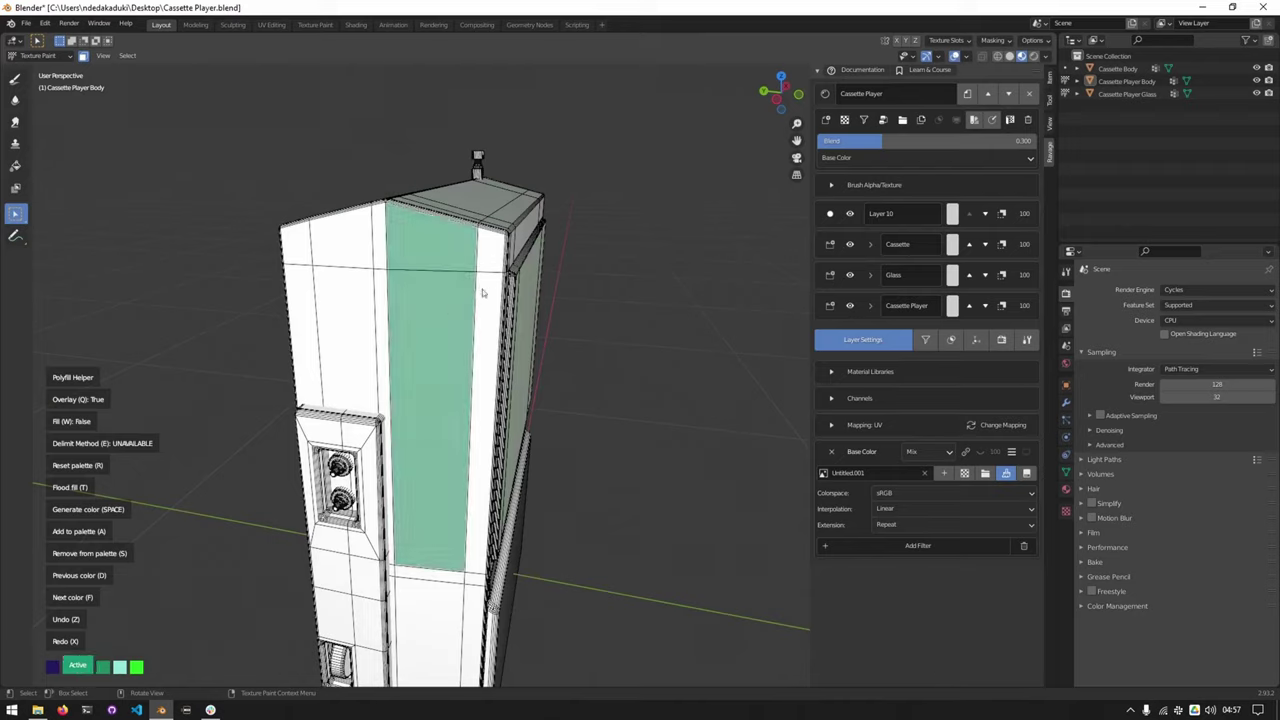
{"action": "left_click", "coordinate": [482, 282]}
{"action": "left_click", "coordinate": [350, 250]}
{"action": "left_click", "coordinate": [360, 324]}
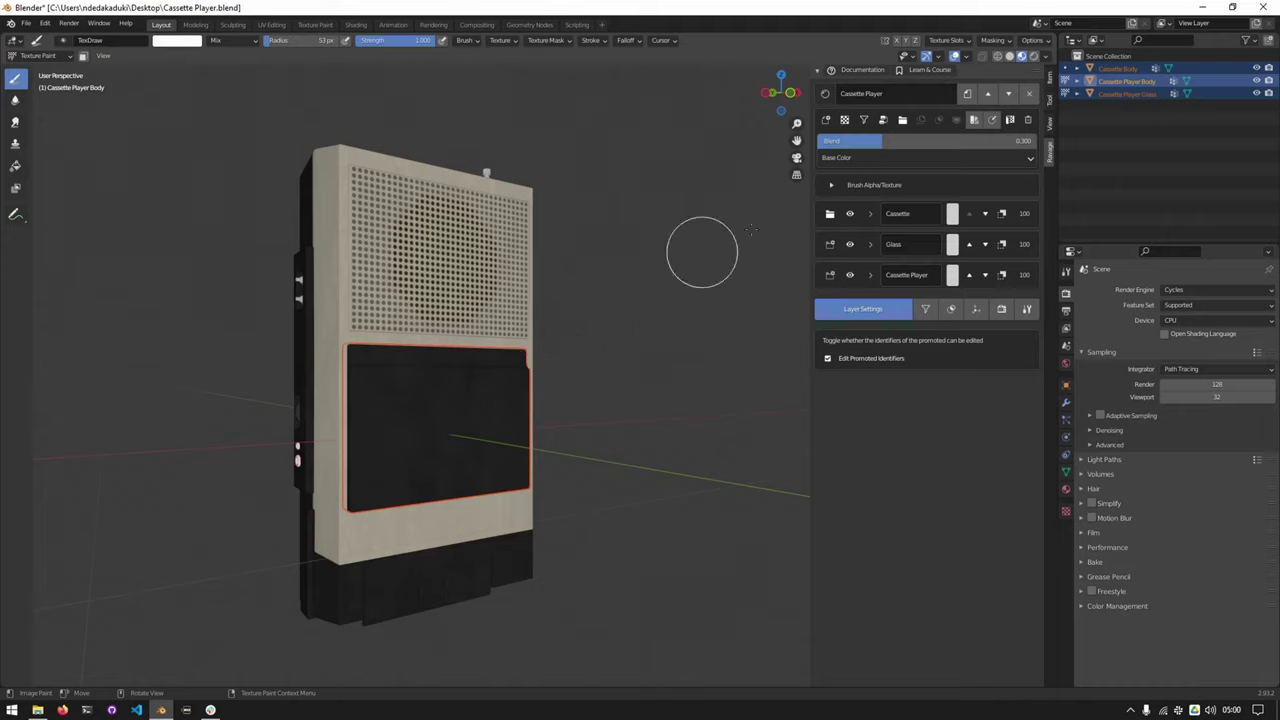
{"action": "left_click", "coordinate": [872, 186]}
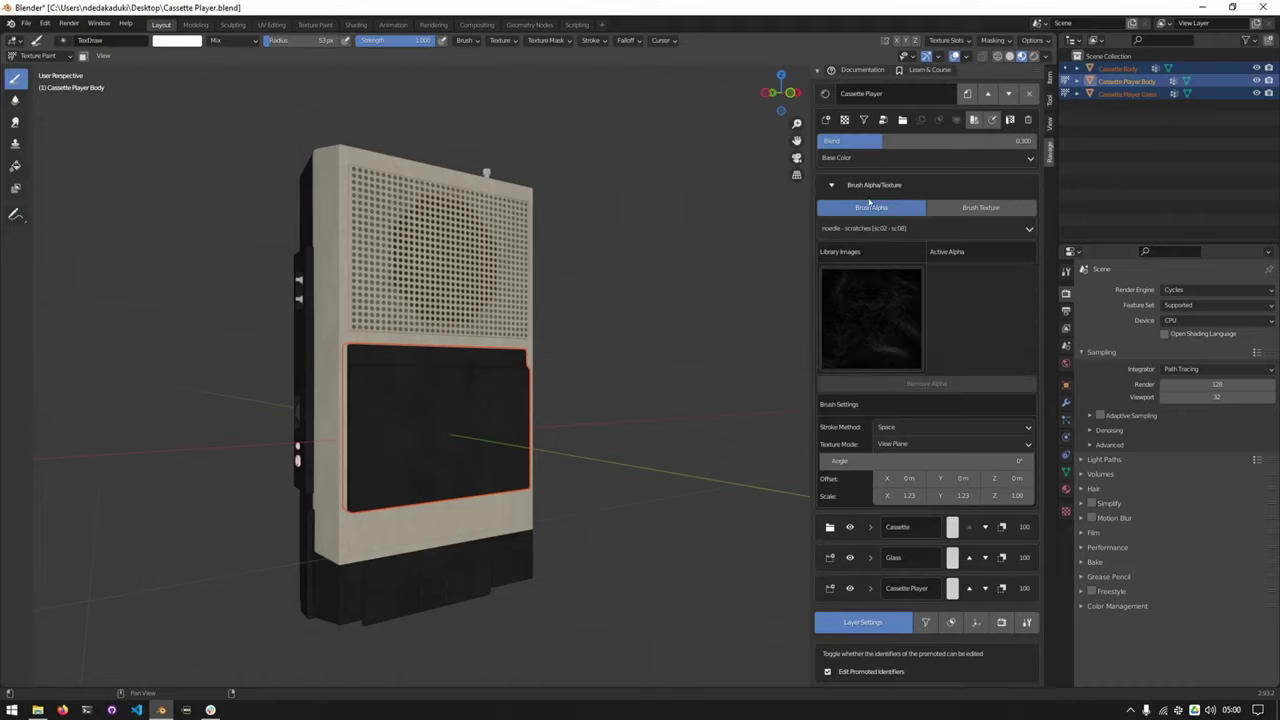
{"action": "left_click", "coordinate": [975, 207]}
{"action": "left_click", "coordinate": [886, 208]}
{"action": "left_click", "coordinate": [872, 185]}
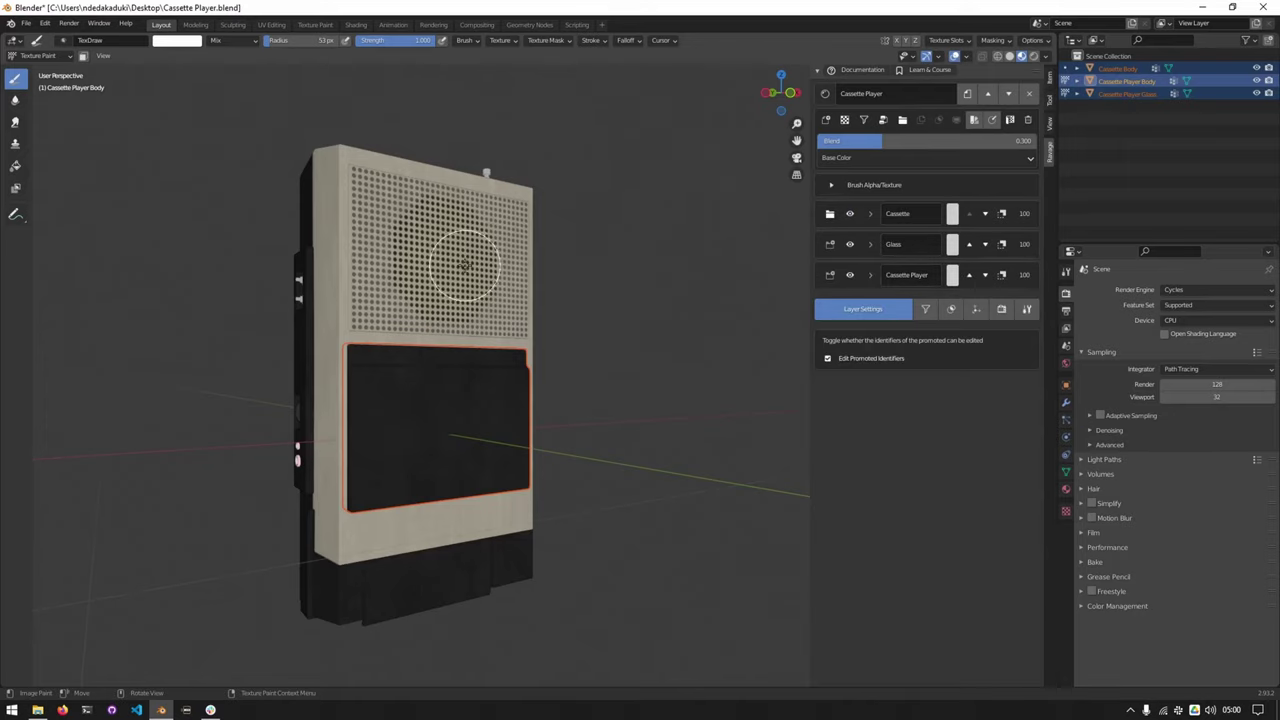
Load the third image of the scratches (sc02 - sc08) library as the brush alpha
{"action": "key", "text": "alt+shift+t"}
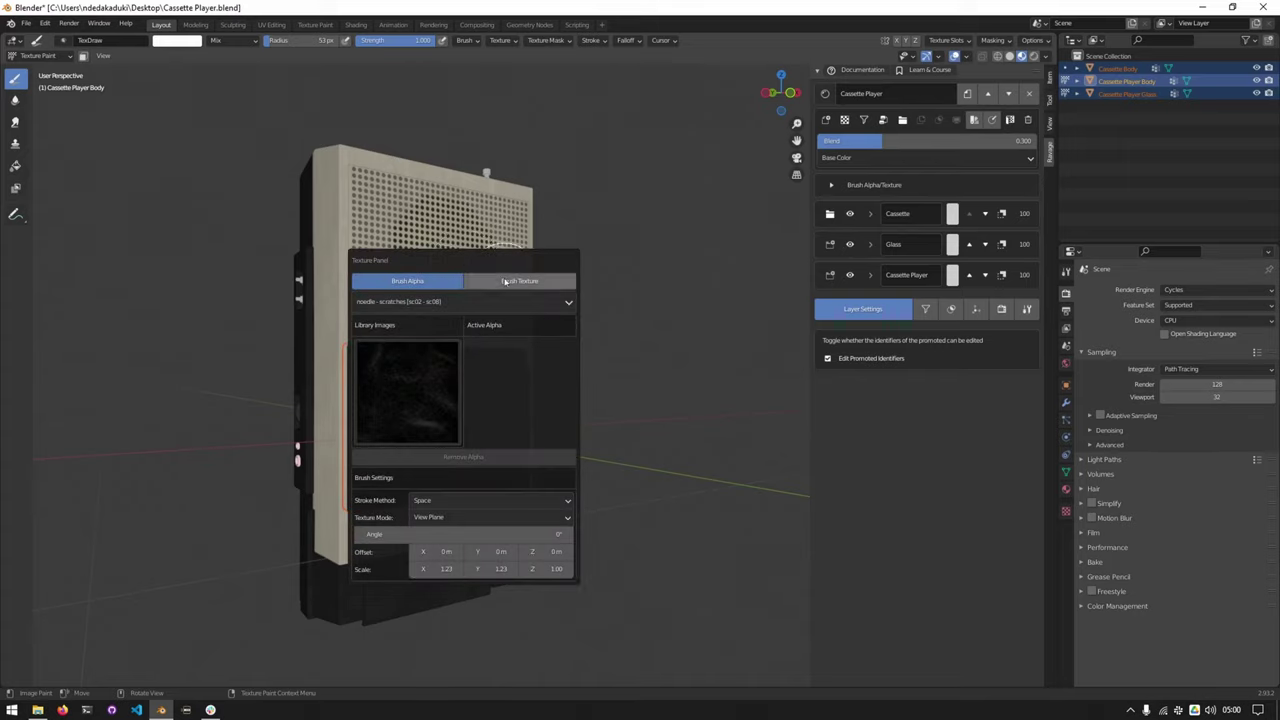
{"action": "left_click", "coordinate": [515, 281]}
{"action": "left_click", "coordinate": [440, 286]}
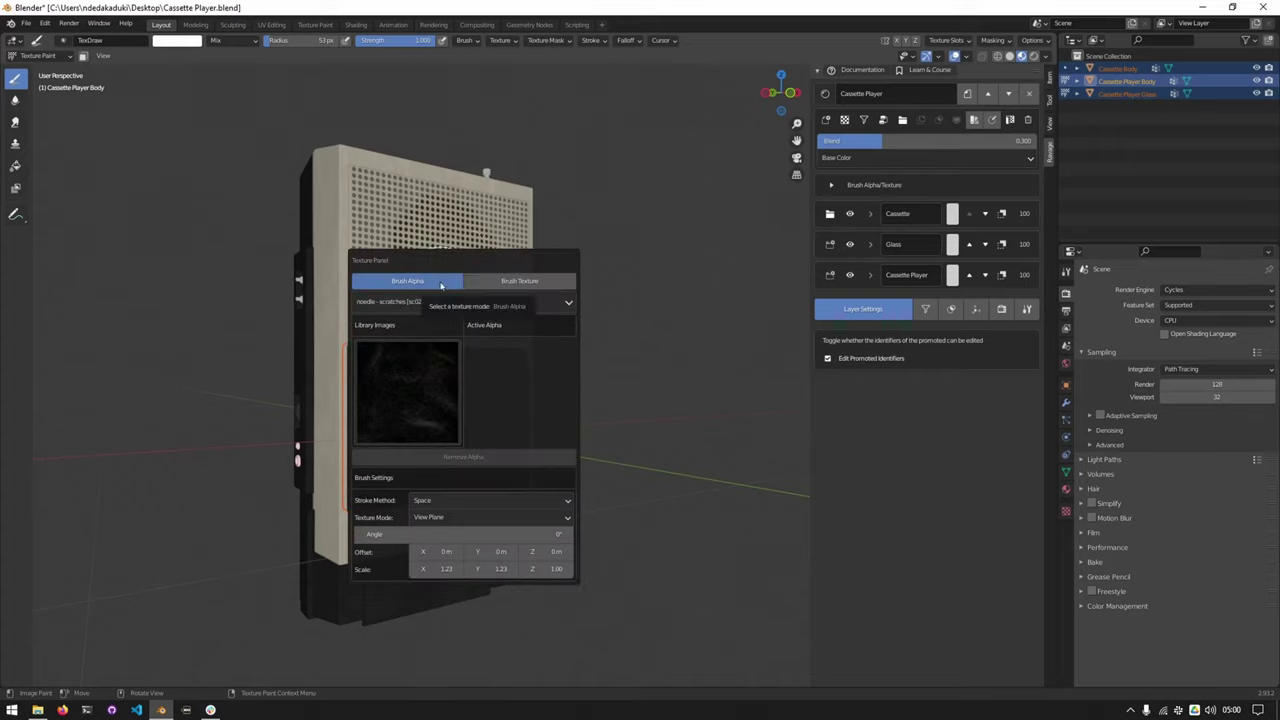
{"action": "left_click", "coordinate": [415, 394]}
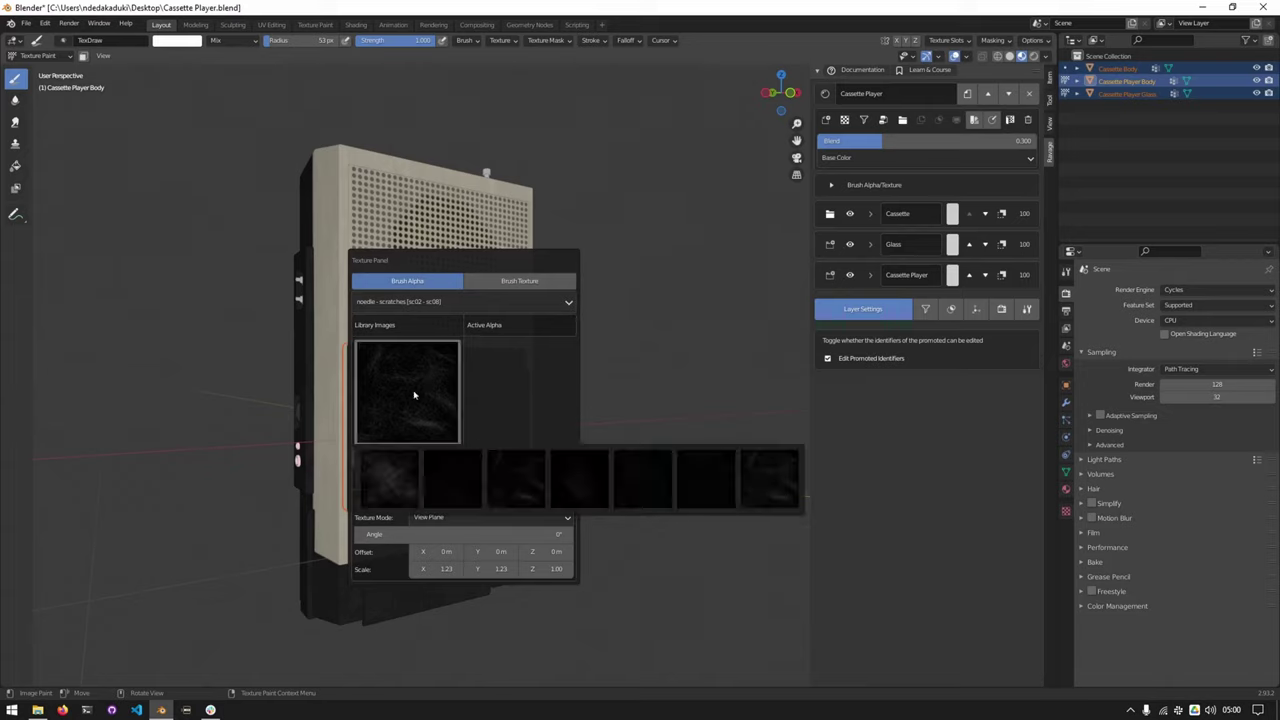
{"action": "left_click", "coordinate": [517, 478]}
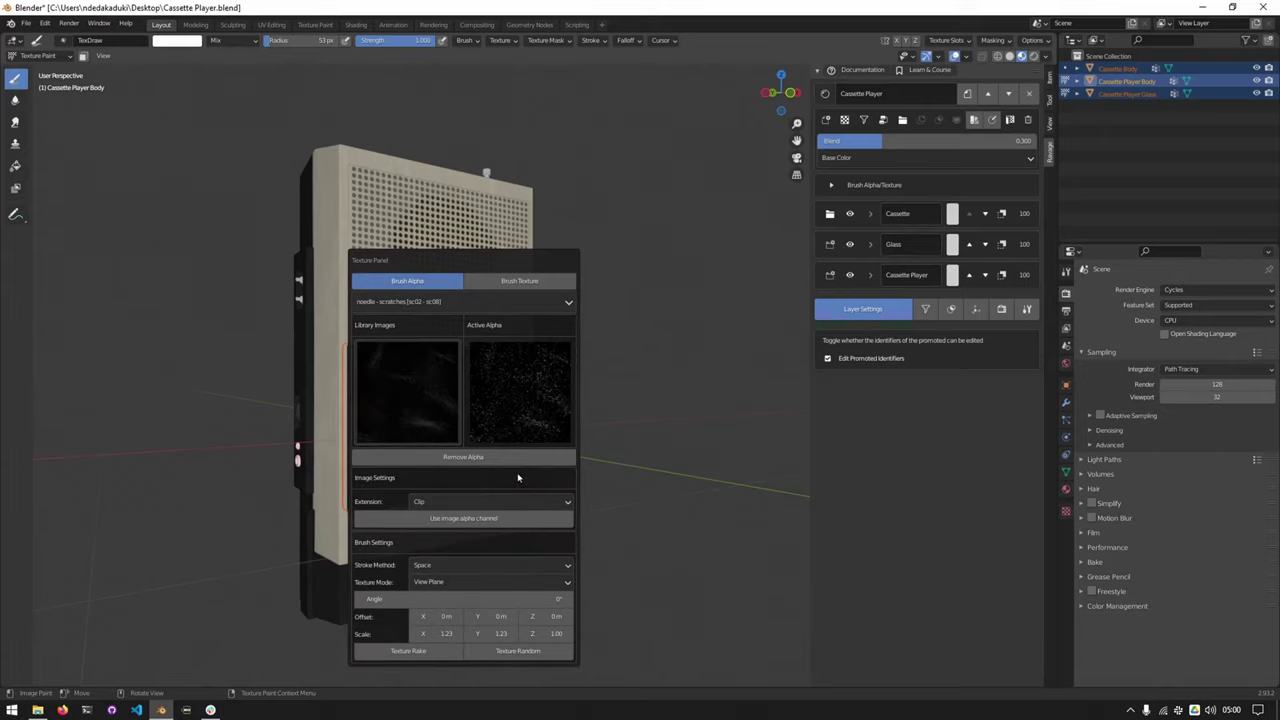
{"action": "key", "text": "Escape"}
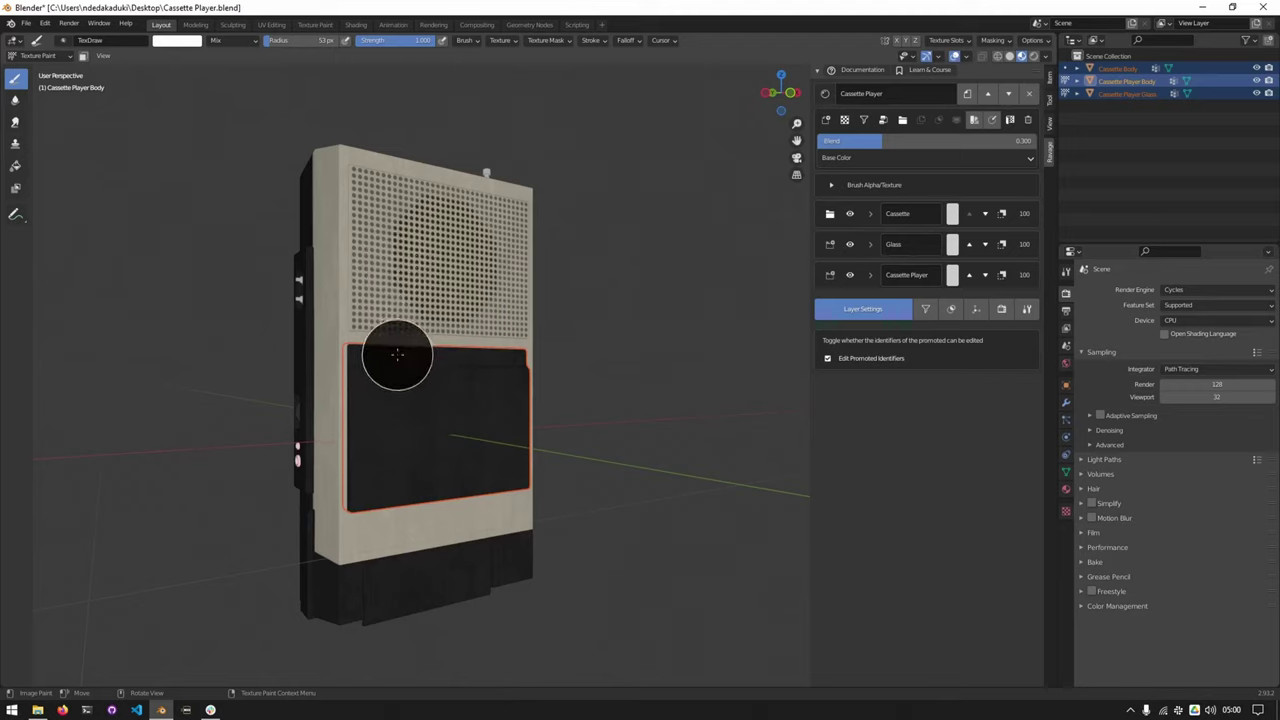
Toggle the brush texture stencil on and off, and apply the anchored decal setup to the brush
{"action": "key", "text": "alt+t"}
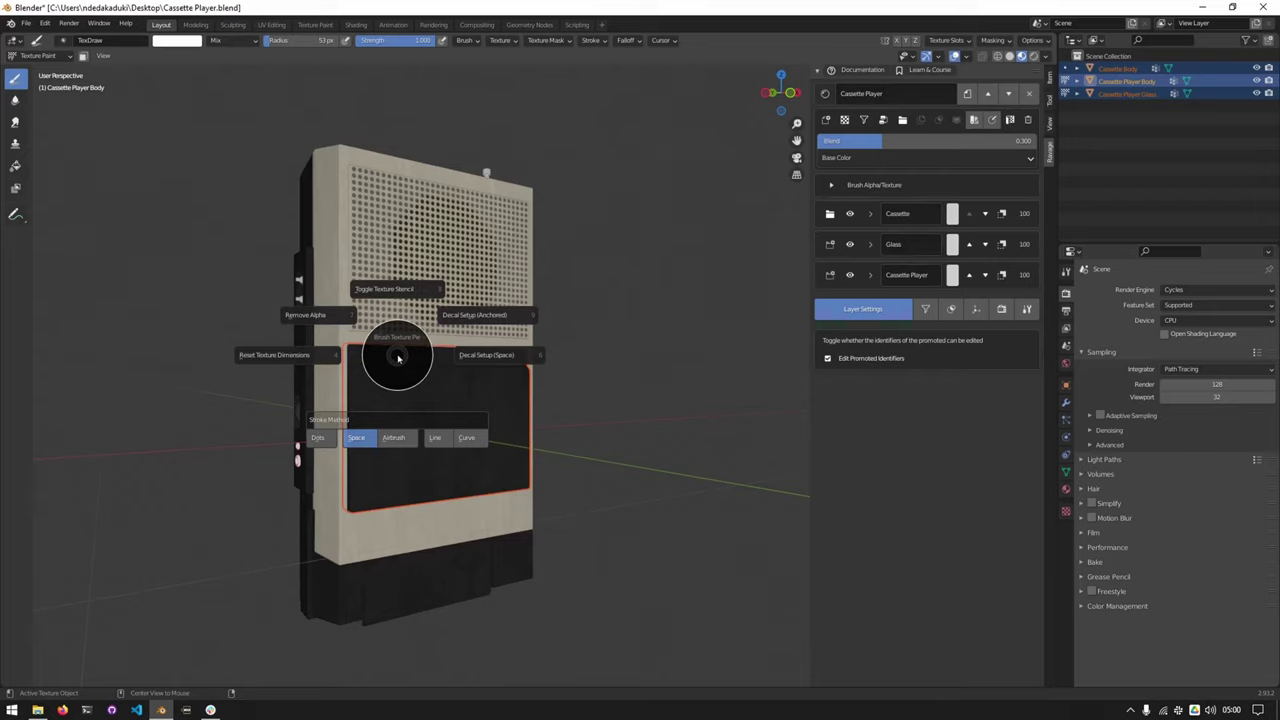
{"action": "left_click", "coordinate": [395, 255]}
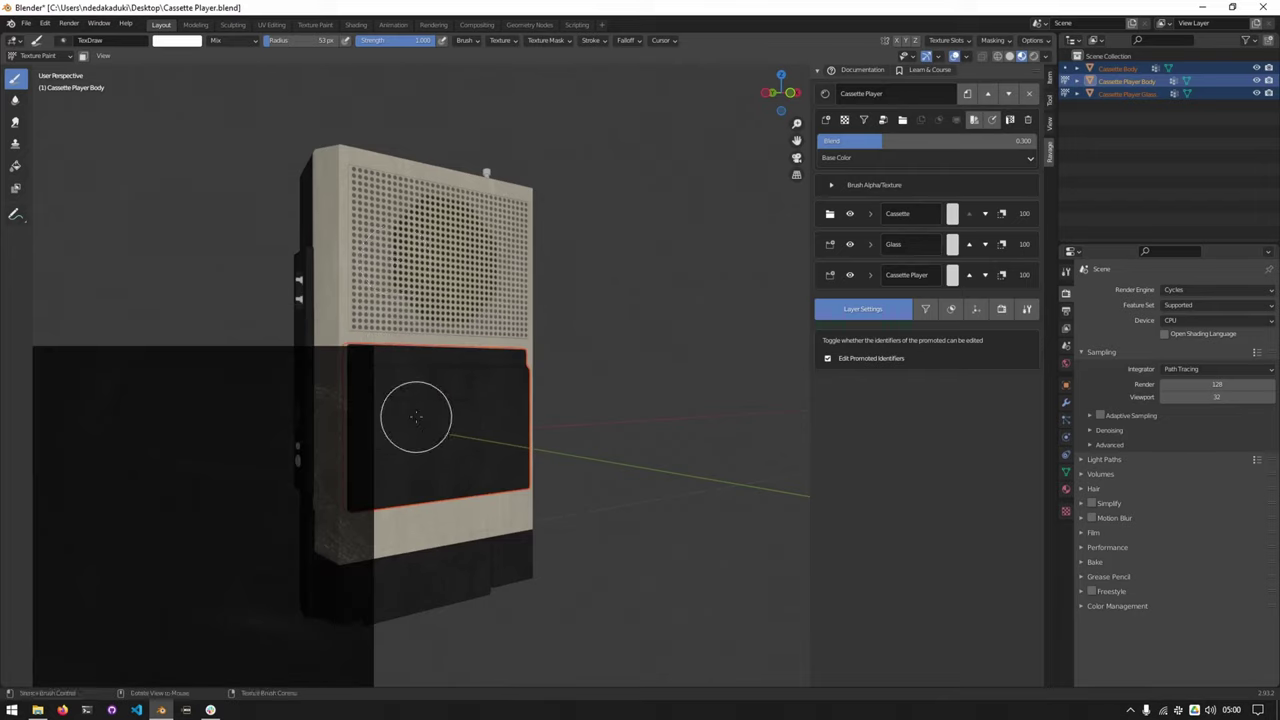
{"action": "key", "text": "w"}
{"action": "left_click", "coordinate": [415, 336]}
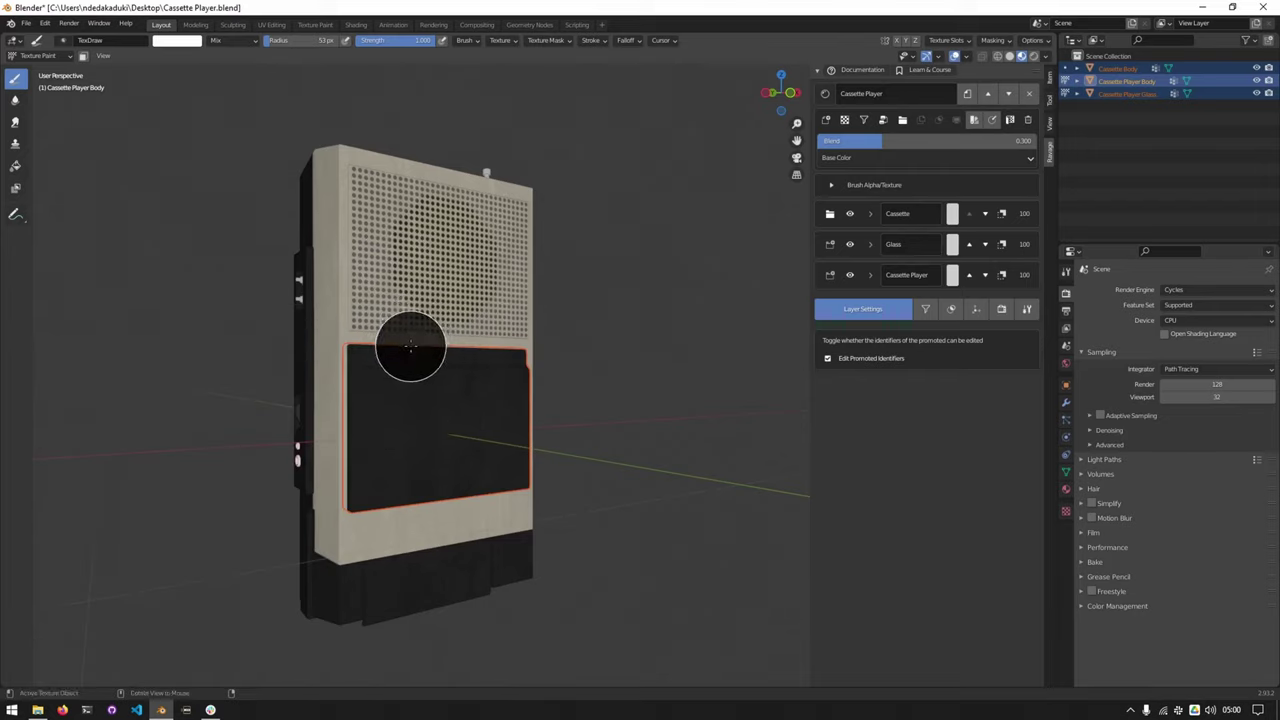
{"action": "key", "text": "w"}
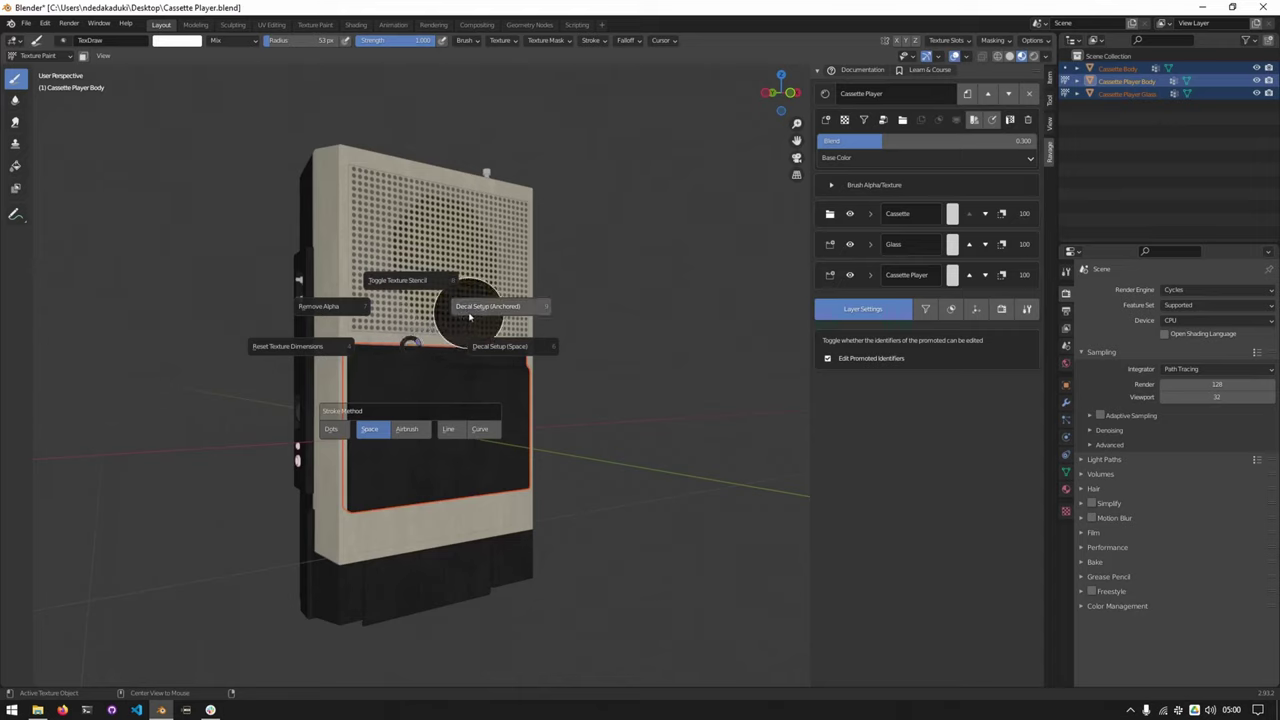
{"action": "left_click", "coordinate": [477, 309]}
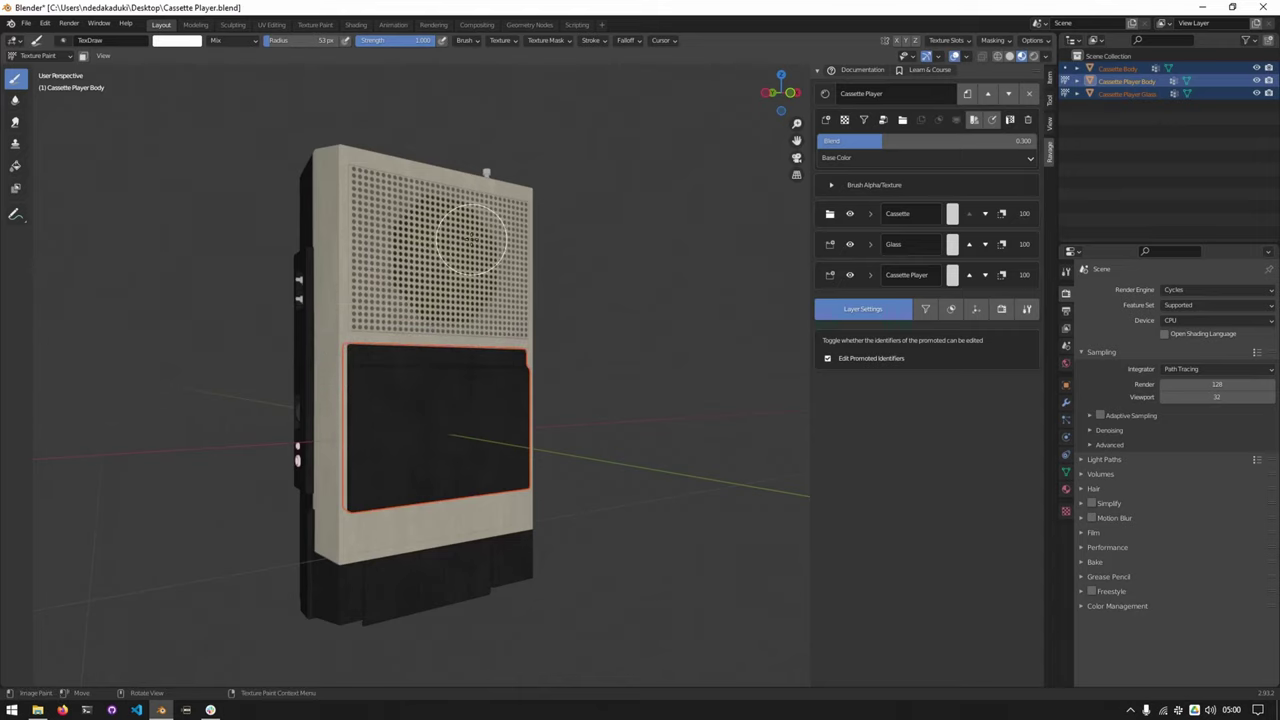
Add a layer above the Cassette group and give its Base Color a new black 2048 image
{"action": "left_click", "coordinate": [826, 120]}
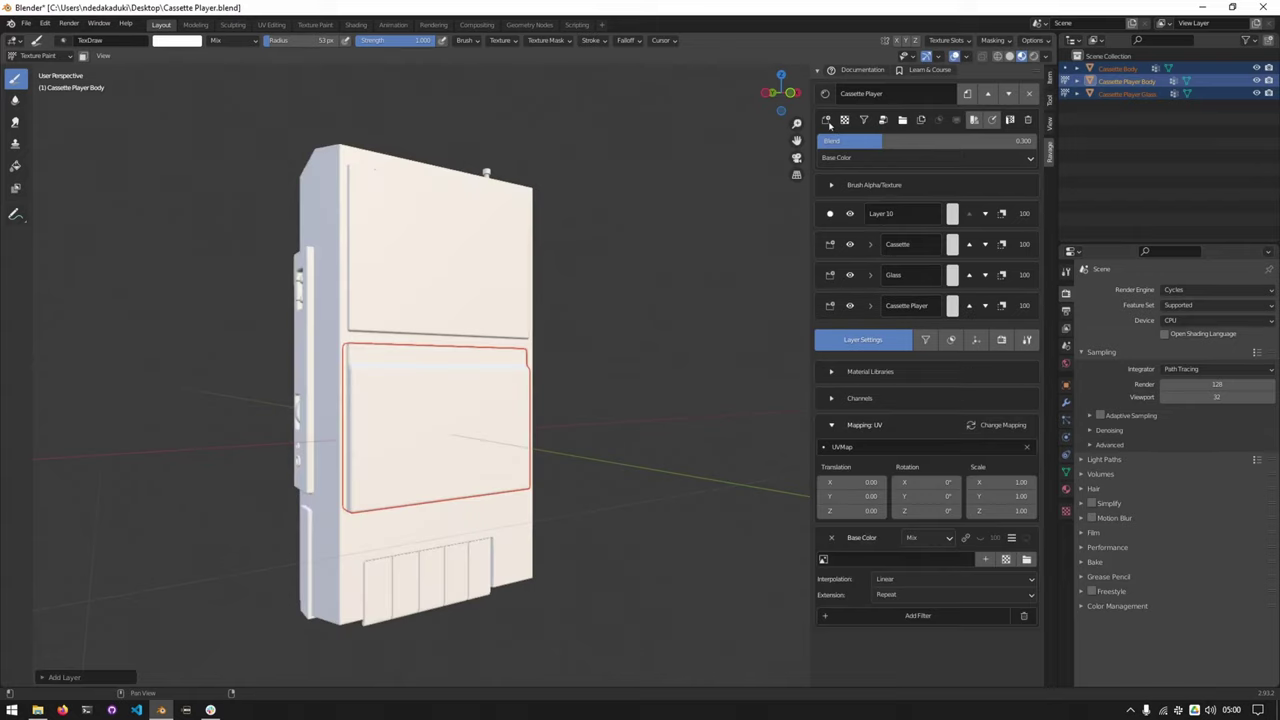
{"action": "left_click", "coordinate": [832, 425]}
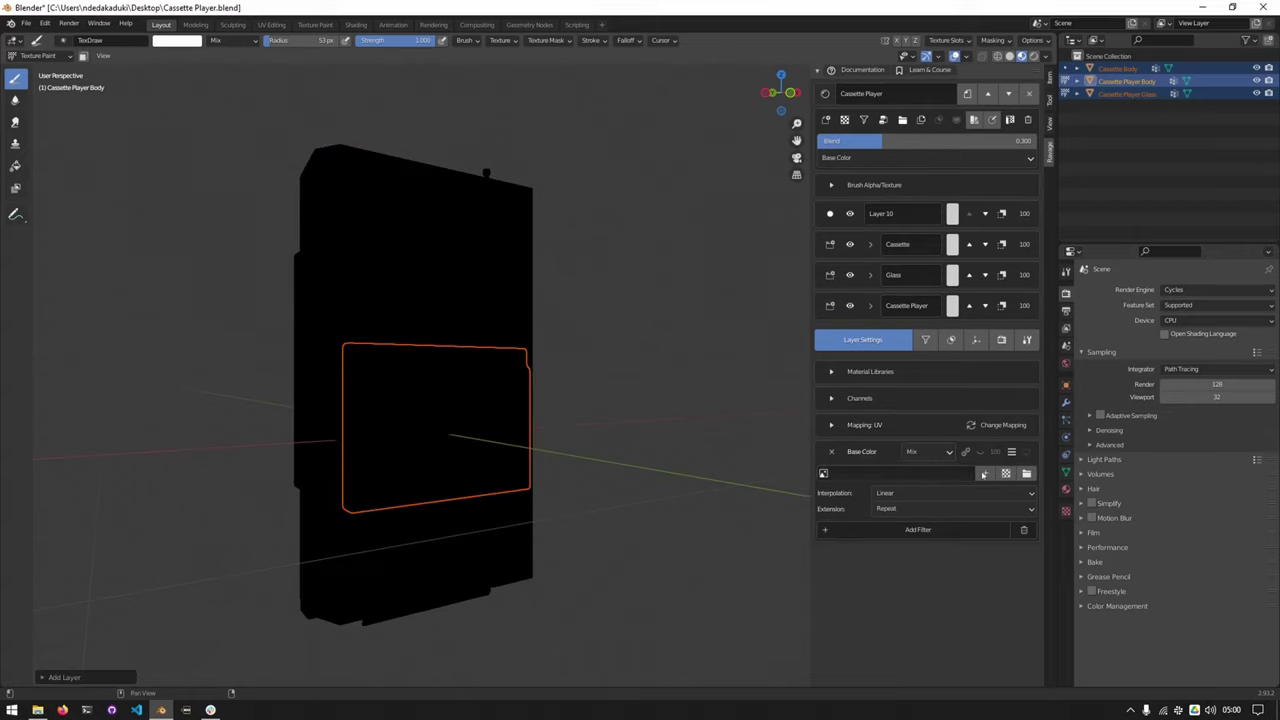
{"action": "left_click", "coordinate": [987, 474]}
{"action": "left_click", "coordinate": [958, 498]}
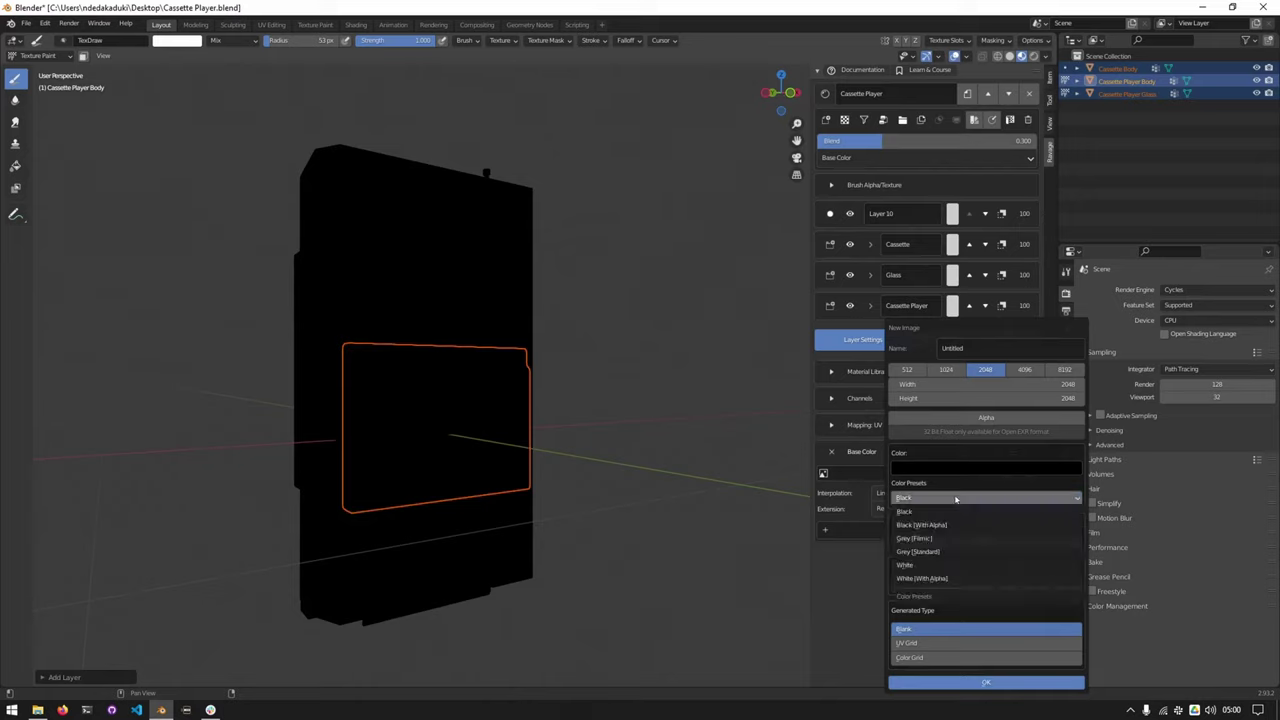
{"action": "left_click", "coordinate": [949, 513]}
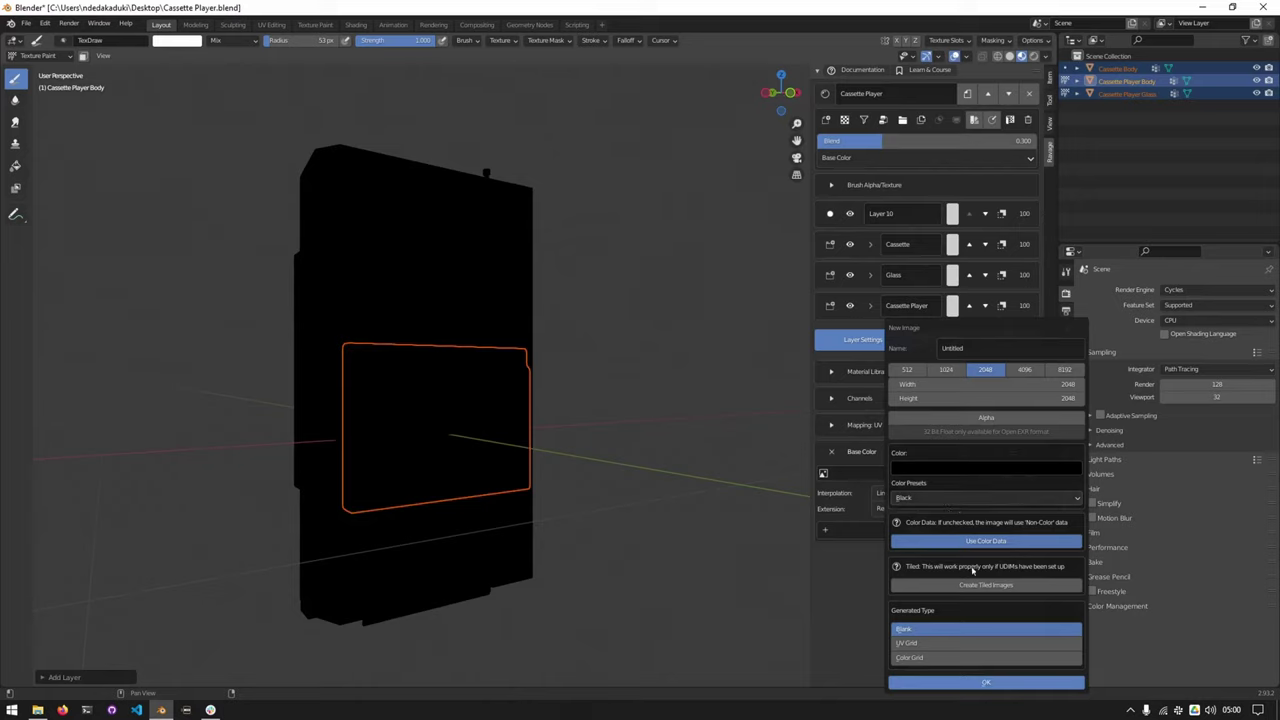
{"action": "left_click", "coordinate": [980, 681]}
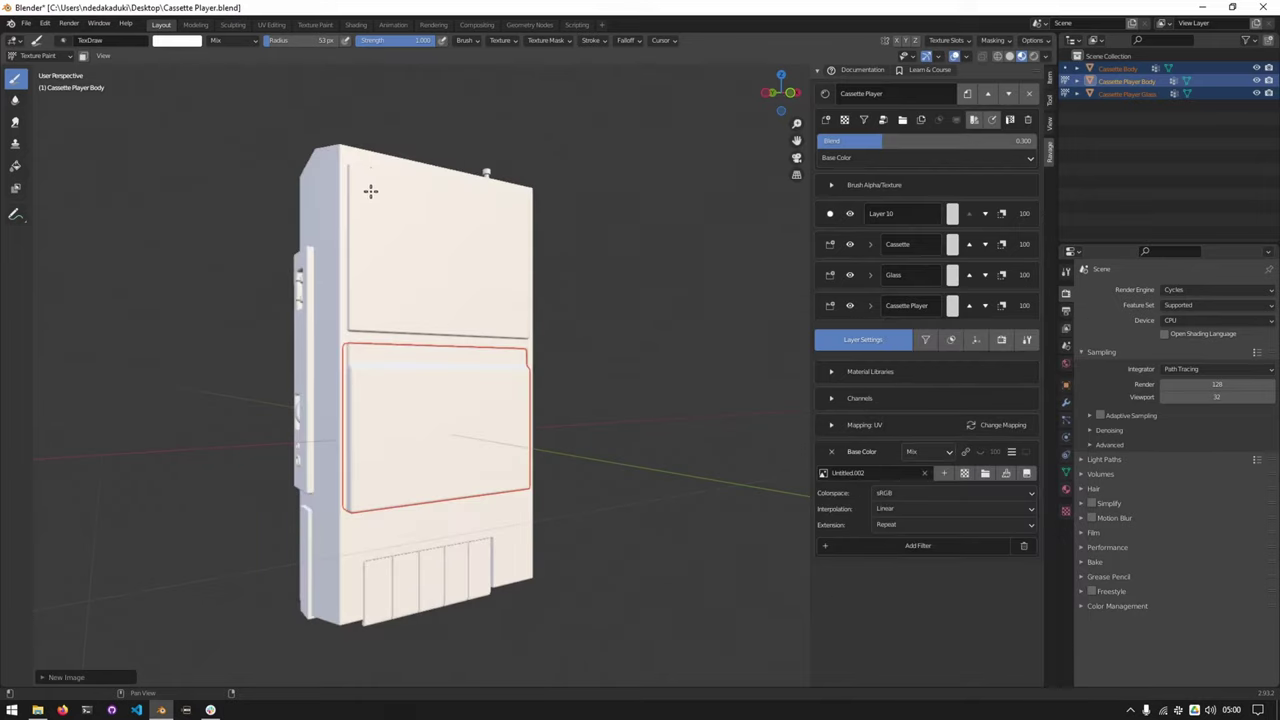
Stamp the scratch alpha in several overlapping anchored strokes across the top of the cassette player body
{"action": "middle_click_drag", "start_coordinate": [374, 186], "coordinate": [432, 283]}
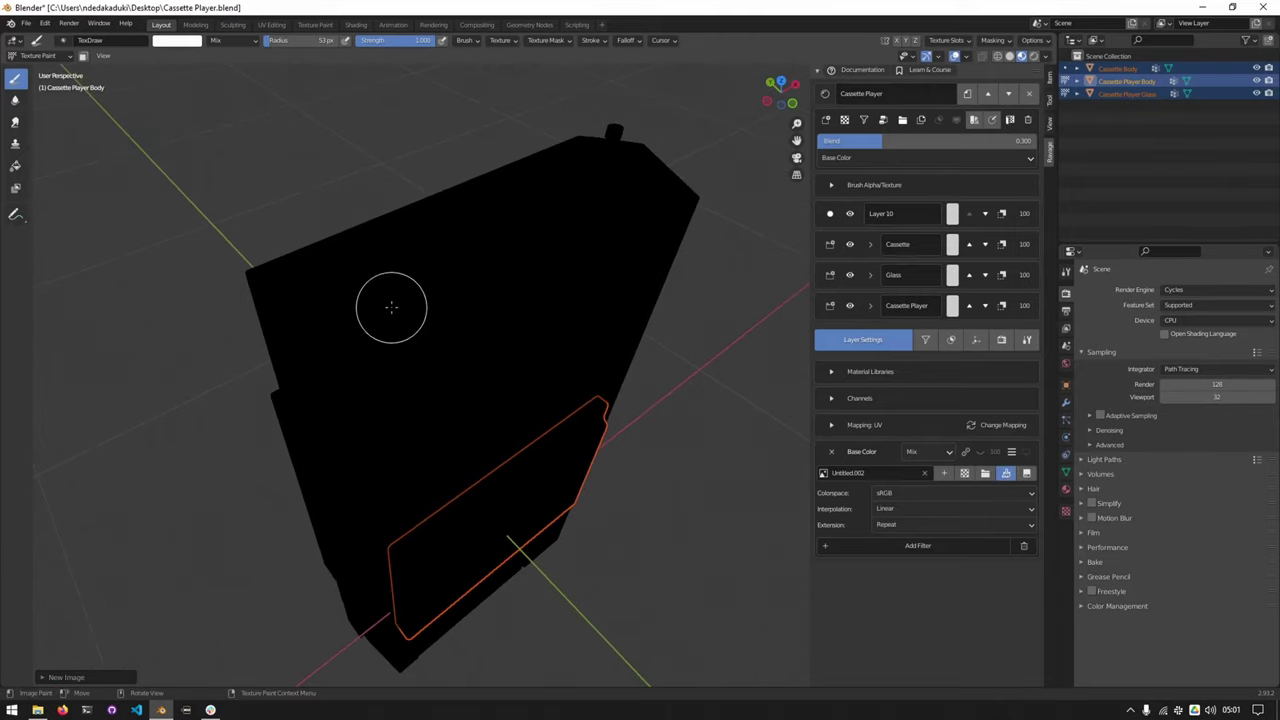
{"action": "left_click_drag", "start_coordinate": [436, 341], "coordinate": [538, 406]}
{"action": "mouse_move", "coordinate": [545, 400]}
{"action": "middle_mouse_down"}
{"action": "mouse_move", "coordinate": [457, 314]}
{"action": "mouse_move", "coordinate": [415, 322]}
{"action": "middle_mouse_up"}
{"action": "left_click_drag", "start_coordinate": [329, 299], "coordinate": [442, 382]}
{"action": "left_click_drag", "start_coordinate": [431, 283], "coordinate": [503, 378]}
{"action": "left_click_drag", "start_coordinate": [538, 301], "coordinate": [610, 393]}
{"action": "middle_click_drag", "start_coordinate": [608, 390], "coordinate": [345, 272]}
{"action": "left_click_drag", "start_coordinate": [321, 191], "coordinate": [395, 268]}
{"action": "mouse_move", "coordinate": [390, 268]}
{"action": "middle_mouse_down"}
{"action": "mouse_move", "coordinate": [461, 297]}
{"action": "mouse_move", "coordinate": [458, 374]}
{"action": "middle_mouse_up"}
{"action": "left_click_drag", "start_coordinate": [416, 412], "coordinate": [490, 502]}
{"action": "middle_click_drag", "start_coordinate": [391, 417], "coordinate": [520, 390]}
{"action": "left_click_drag", "start_coordinate": [443, 349], "coordinate": [516, 405]}
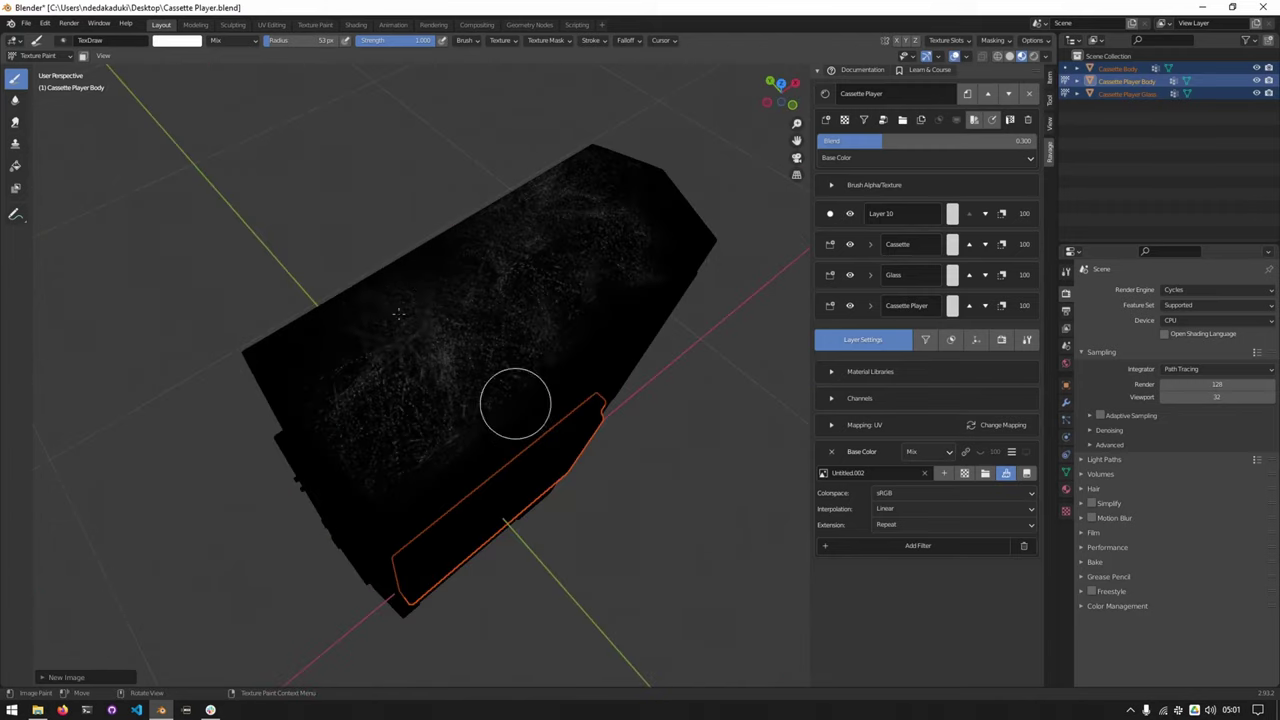
{"action": "left_click_drag", "start_coordinate": [320, 348], "coordinate": [435, 406]}
Remove the brush alpha and load a scratch image from the library as the brush texture instead
{"action": "key", "text": "alt+w"}
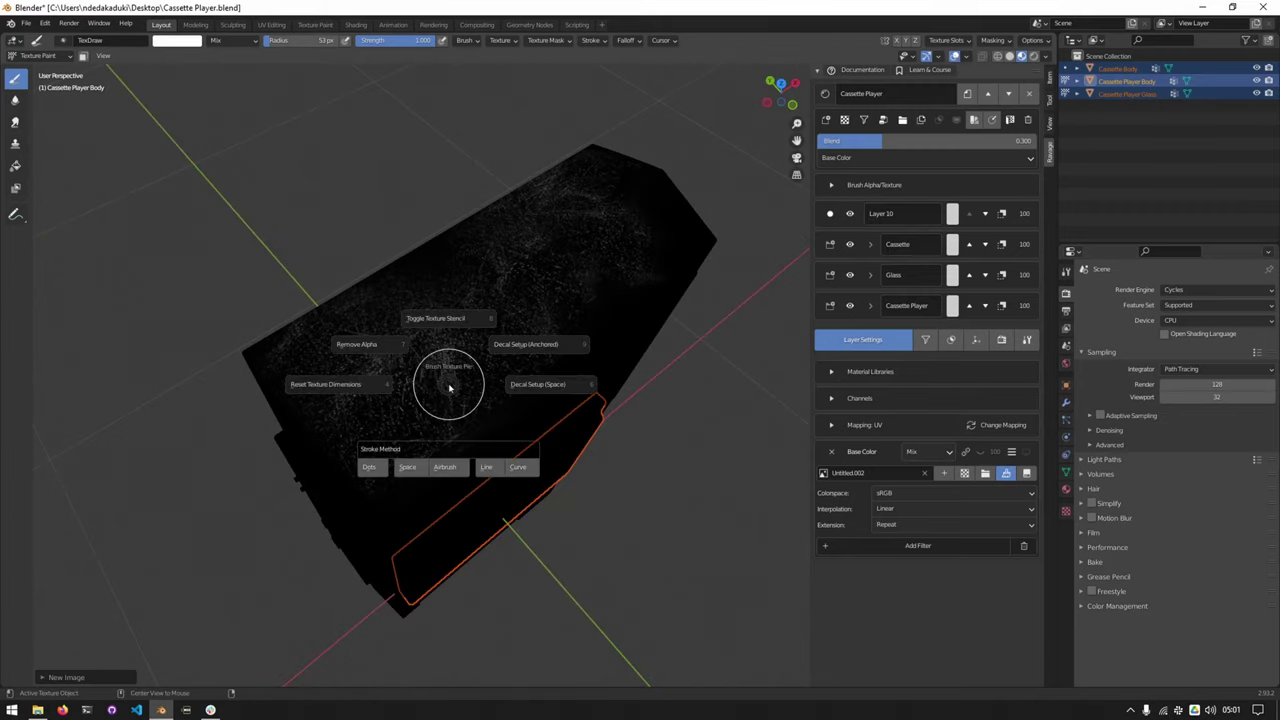
{"action": "left_click", "coordinate": [446, 391]}
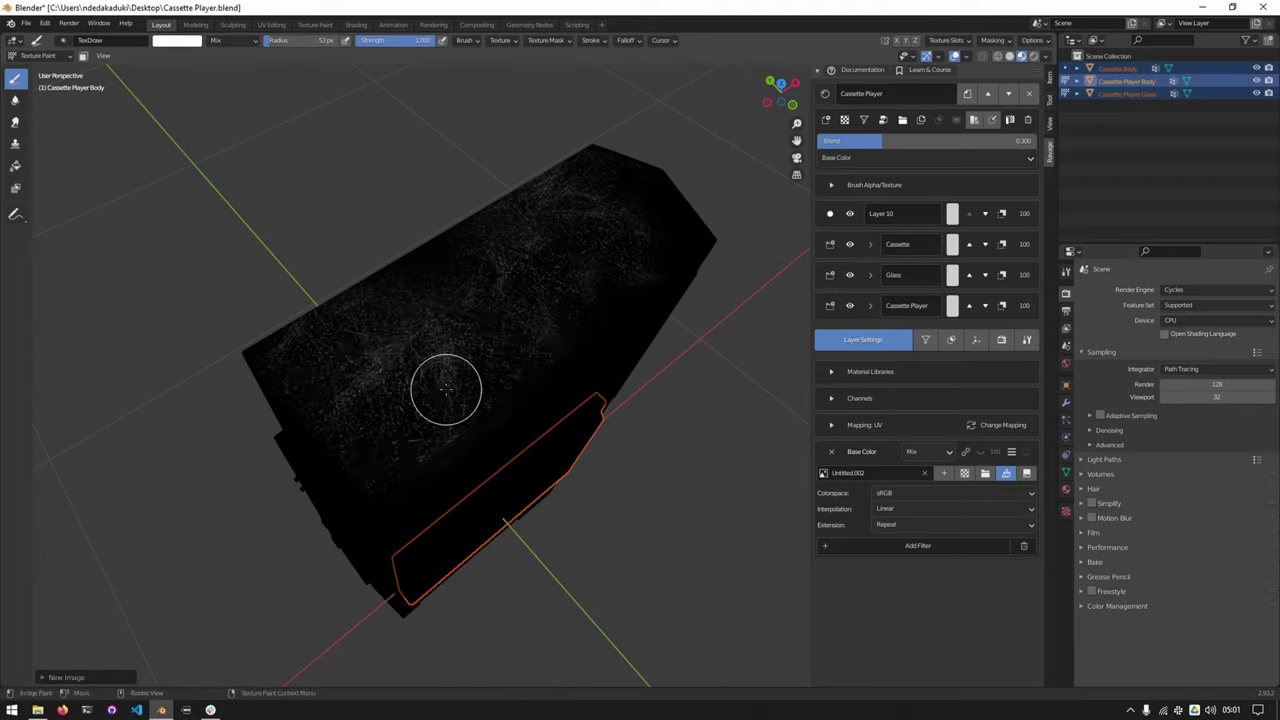
{"action": "key", "text": "alt+q"}
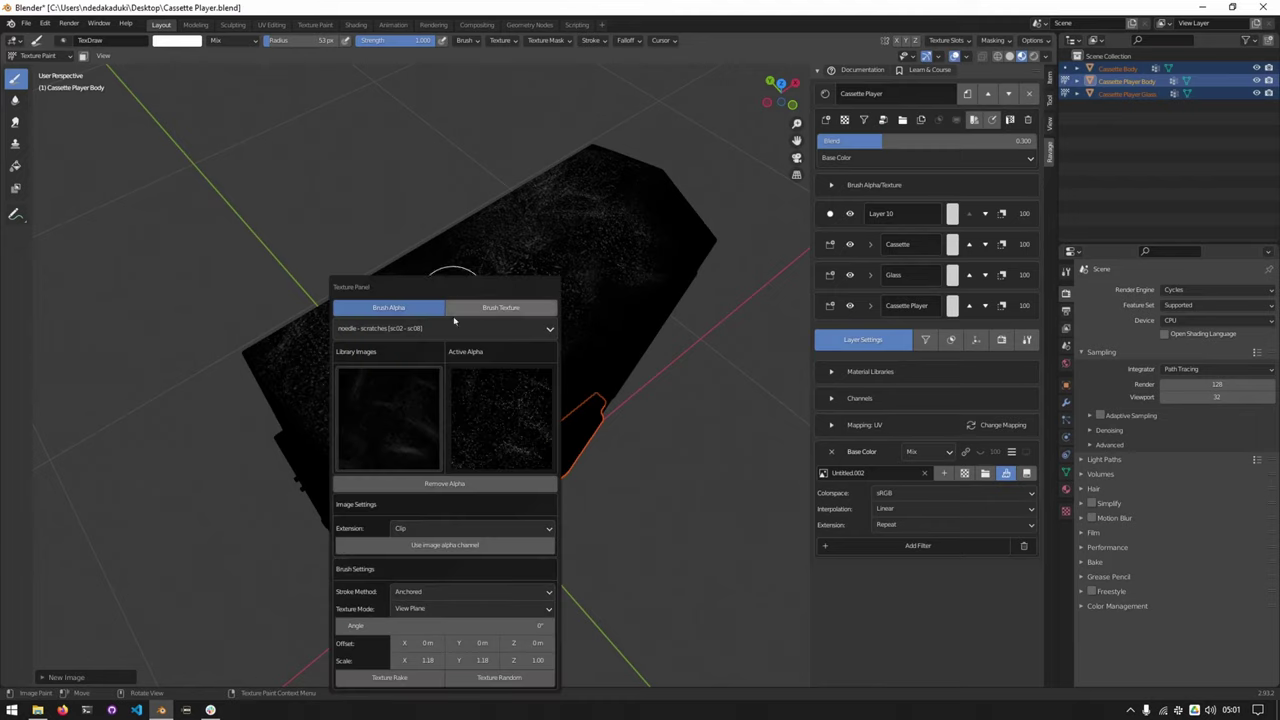
{"action": "left_click", "coordinate": [452, 484]}
{"action": "left_click", "coordinate": [457, 314]}
{"action": "left_click", "coordinate": [397, 433]}
{"action": "left_click", "coordinate": [503, 518]}
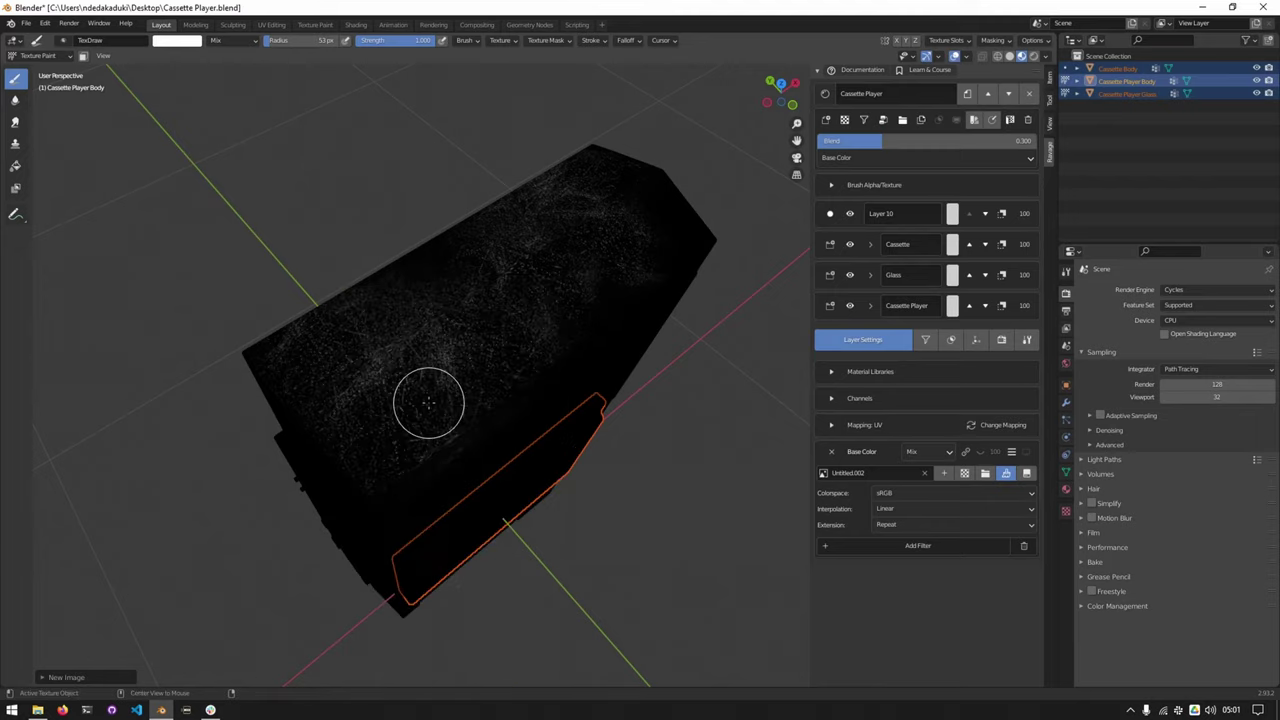
With the Space stroke method, paint scratch texture strokes down the upper front of the cassette player body
{"action": "key", "text": "w"}
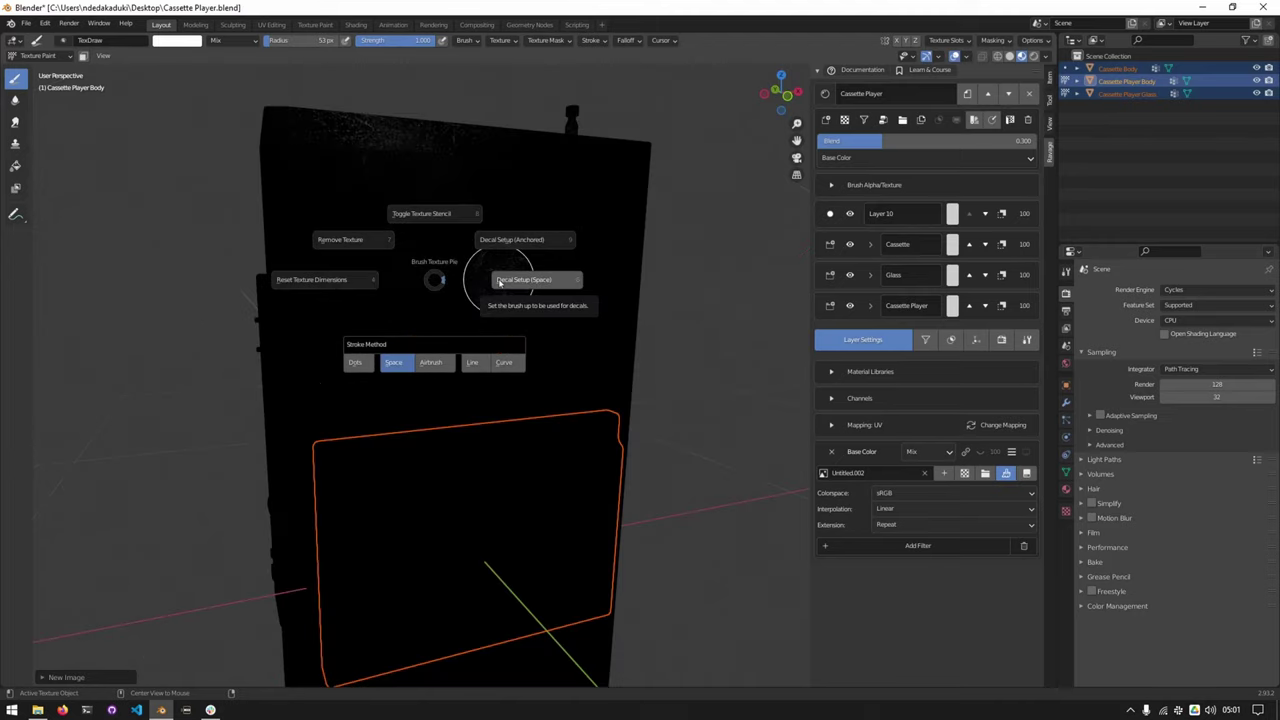
{"action": "left_click", "coordinate": [433, 284]}
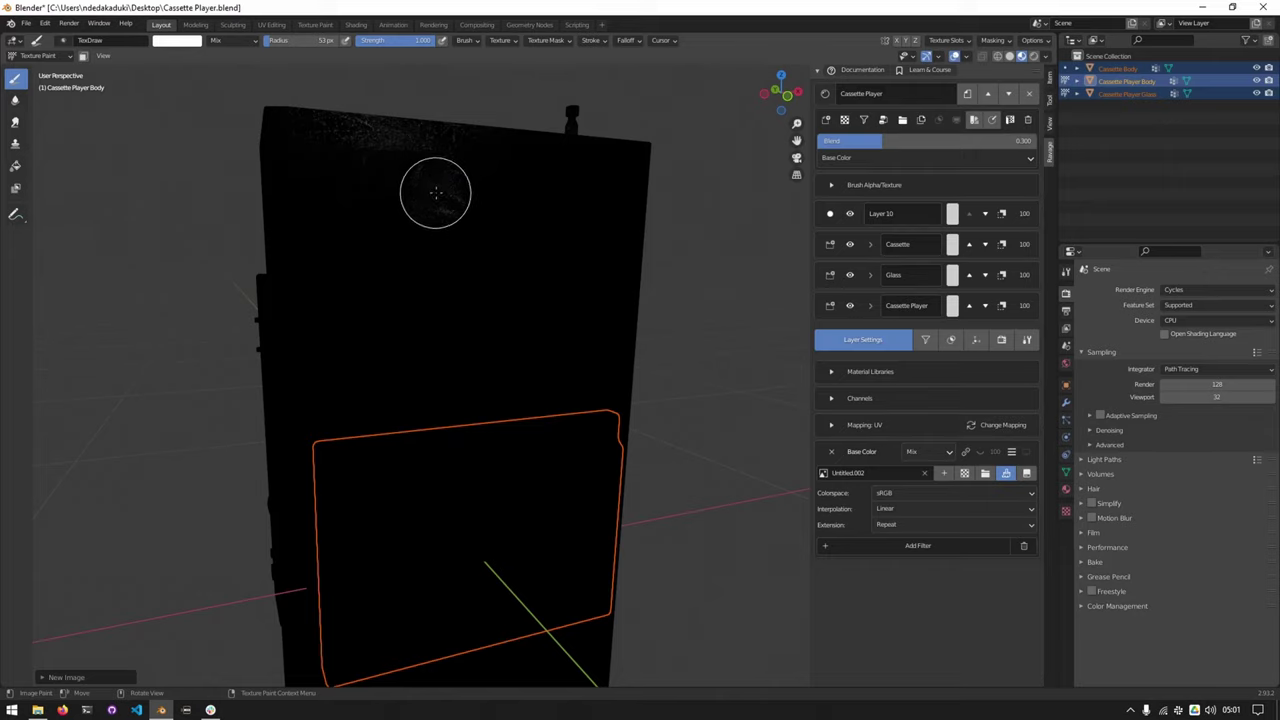
{"action": "middle_click_drag", "start_coordinate": [435, 192], "coordinate": [553, 162]}
{"action": "middle_click_drag", "start_coordinate": [451, 300], "coordinate": [414, 286]}
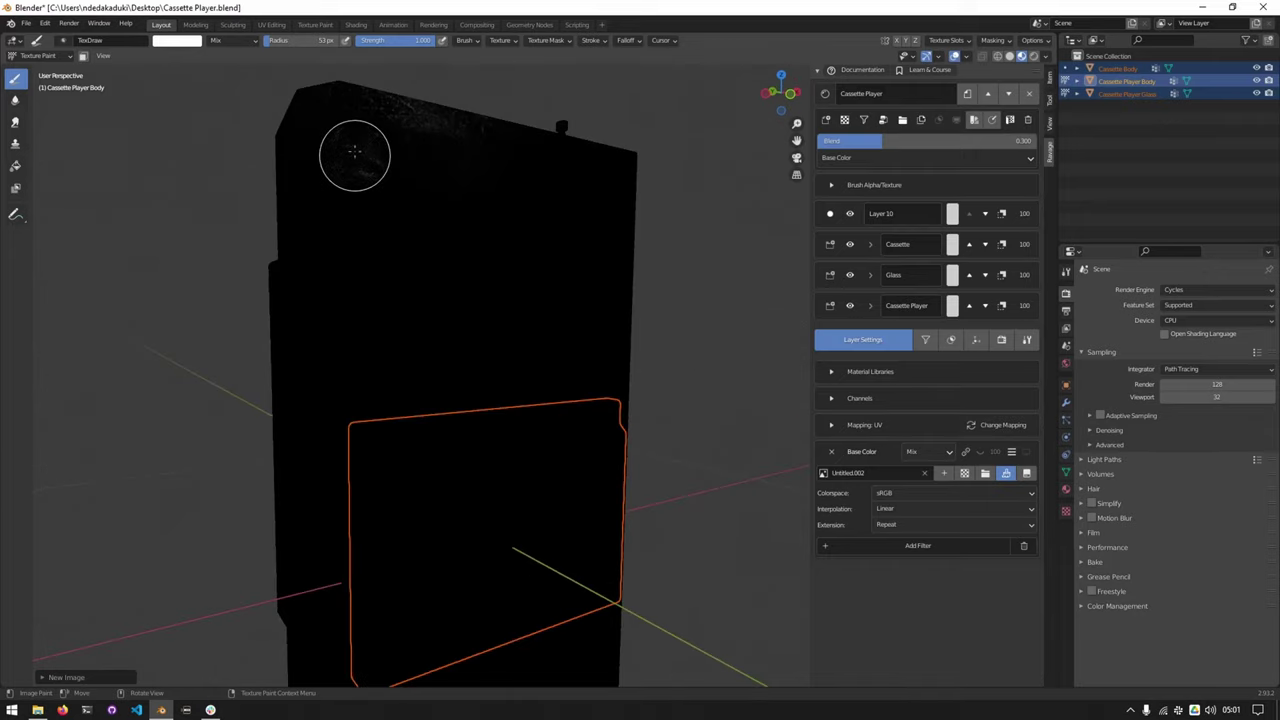
{"action": "mouse_move", "coordinate": [354, 150]}
{"action": "left_mouse_down"}
{"action": "mouse_move", "coordinate": [414, 318]}
{"action": "mouse_move", "coordinate": [486, 310]}
{"action": "mouse_move", "coordinate": [488, 340]}
{"action": "left_mouse_up"}
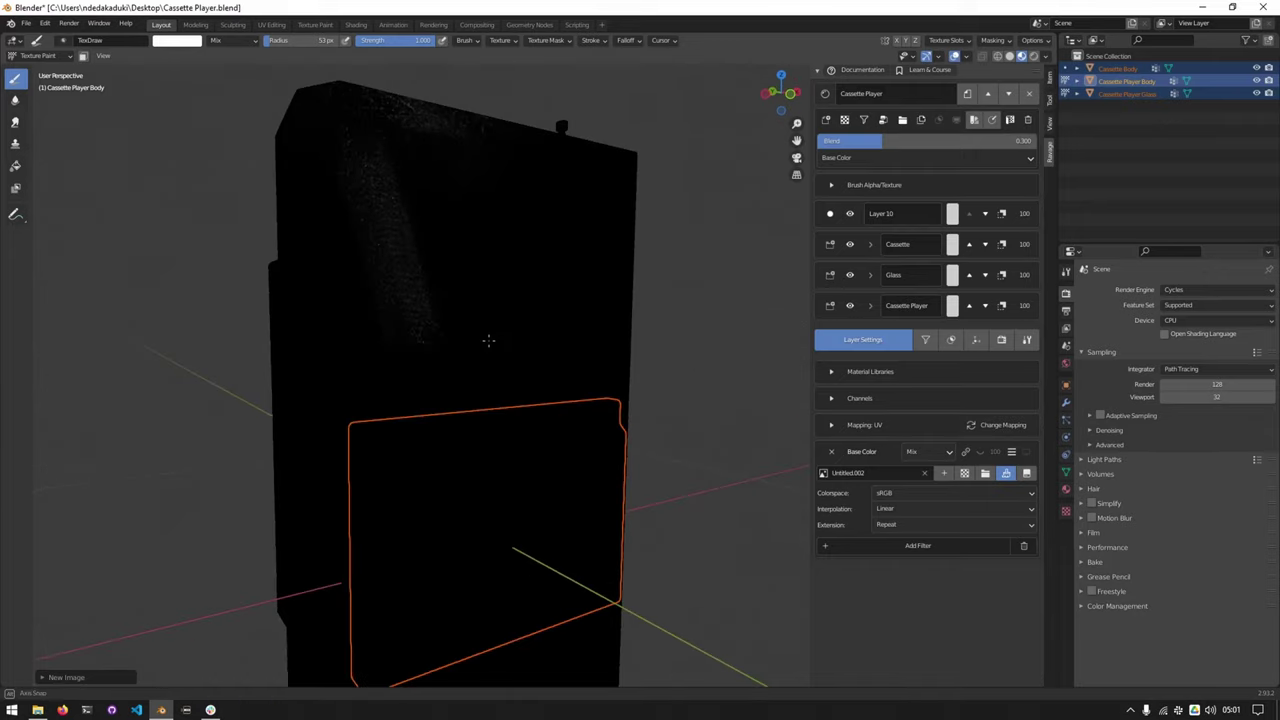
{"action": "middle_click_drag", "start_coordinate": [488, 341], "coordinate": [487, 359]}
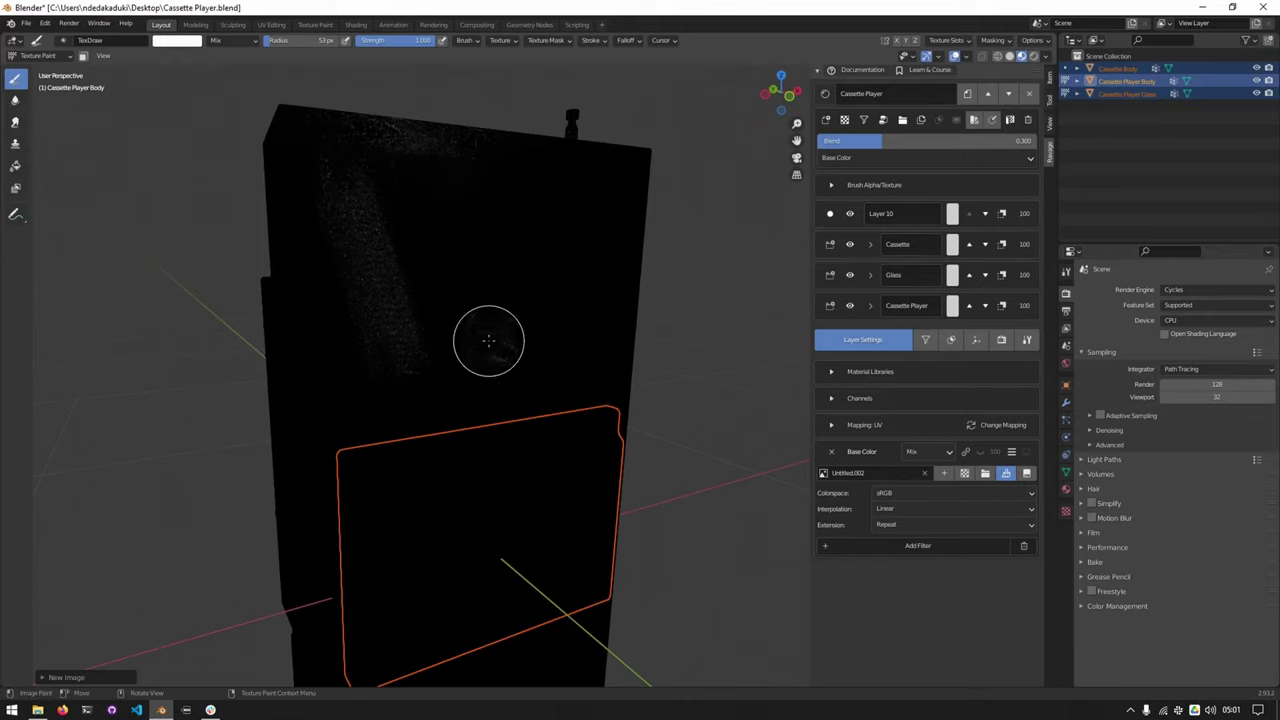
{"action": "middle_click_drag", "start_coordinate": [488, 340], "coordinate": [463, 331]}
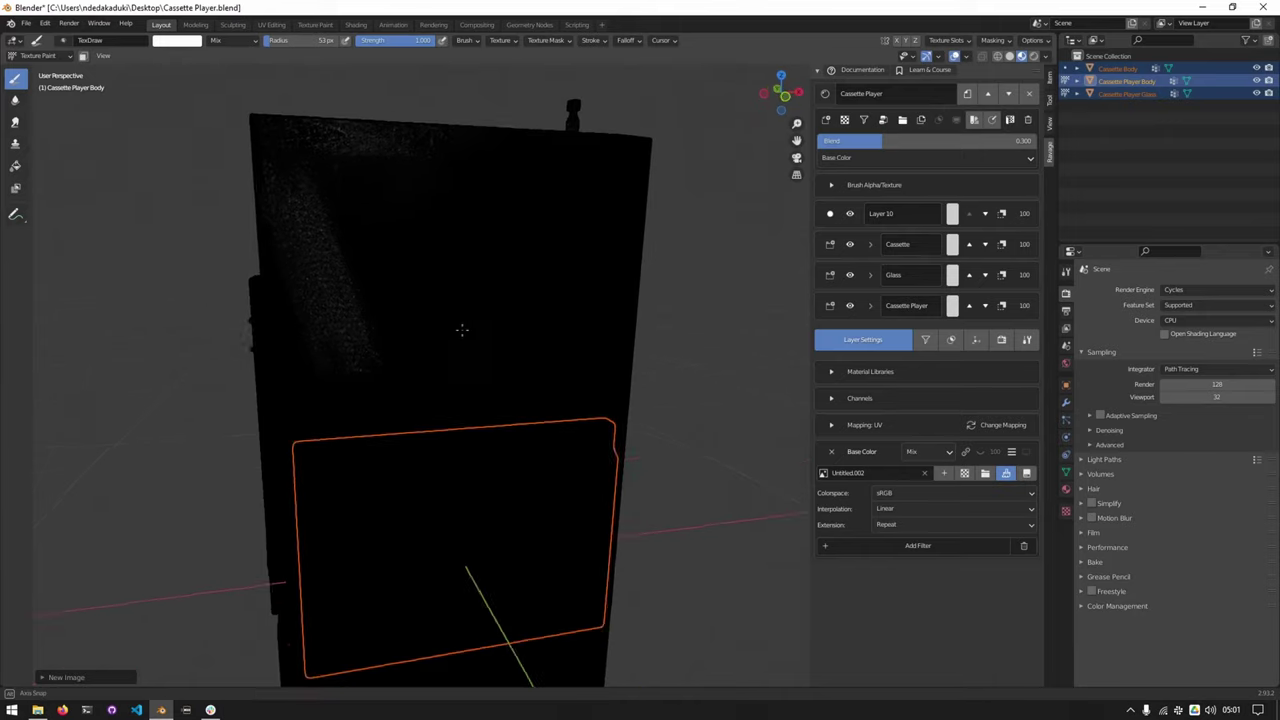
{"action": "mouse_move", "coordinate": [492, 266]}
{"action": "left_mouse_down"}
{"action": "mouse_move", "coordinate": [500, 180]}
{"action": "mouse_move", "coordinate": [491, 306]}
{"action": "mouse_move", "coordinate": [497, 289]}
{"action": "left_mouse_up"}
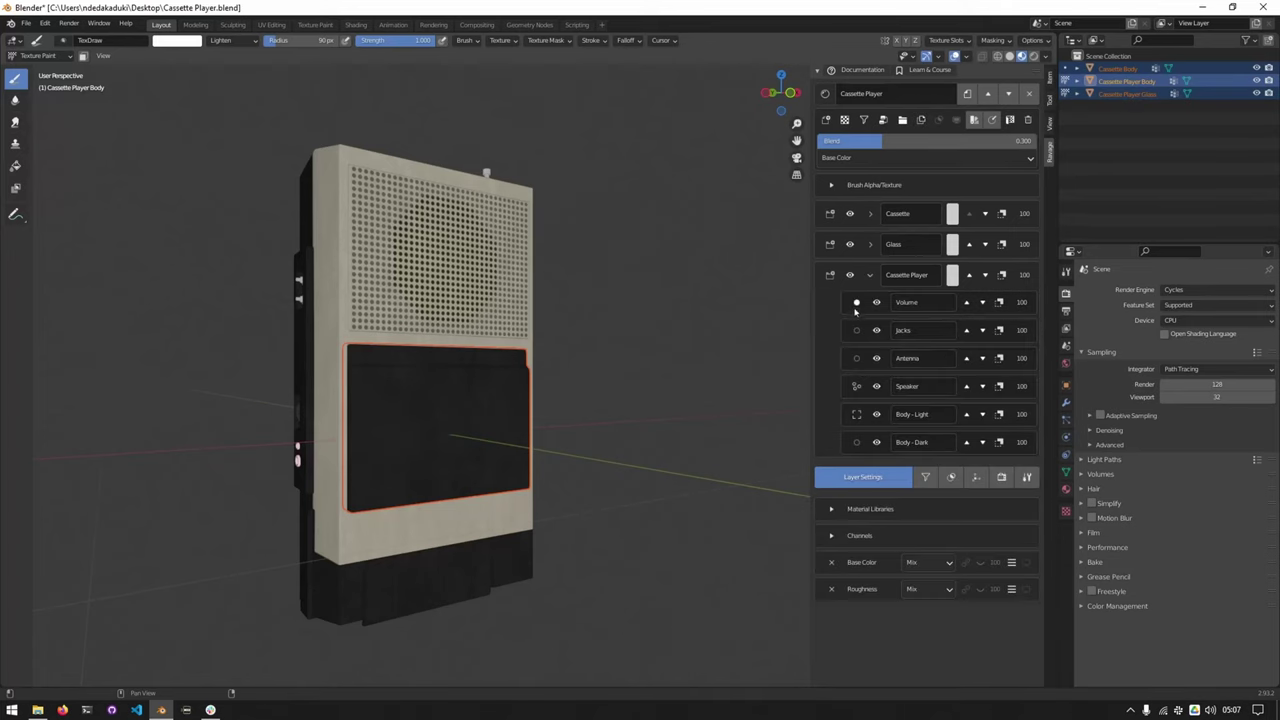
Add an Emboss layer with Base Color and Bump channels at the top of the Cassette Player group
{"action": "left_click", "coordinate": [900, 142]}
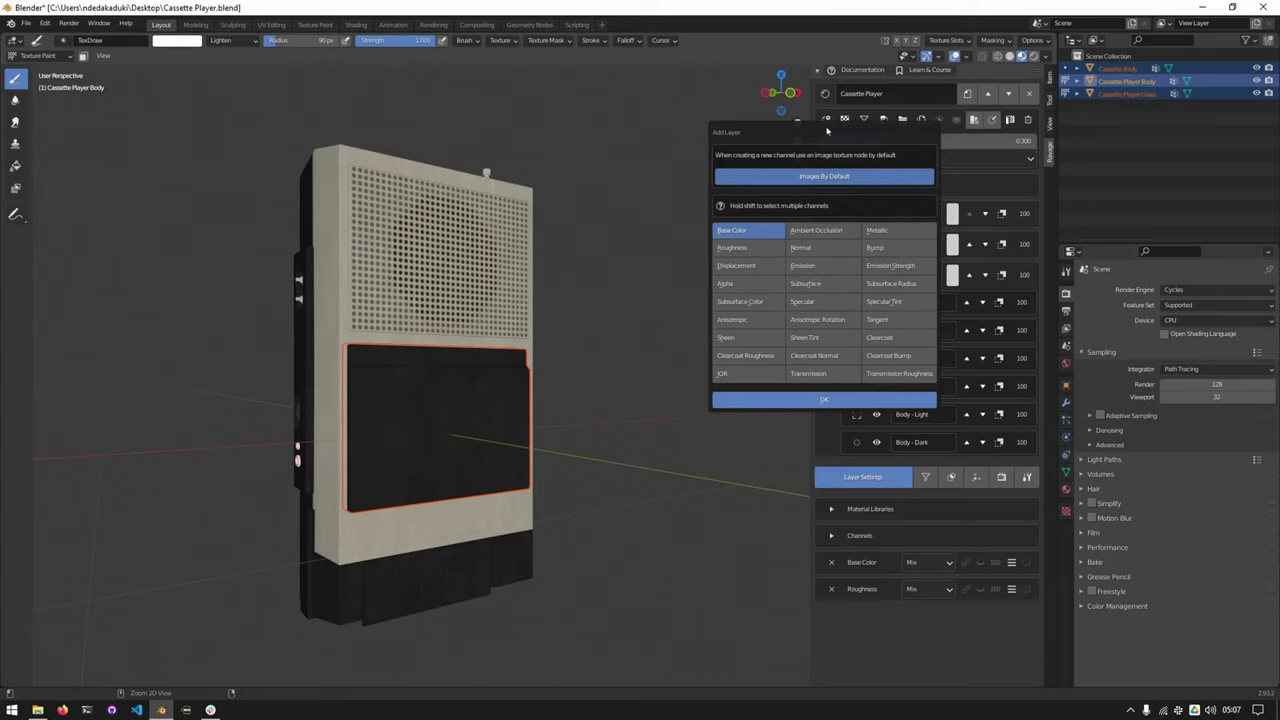
{"action": "left_click", "coordinate": [885, 254]}
{"action": "key", "text": "Return"}
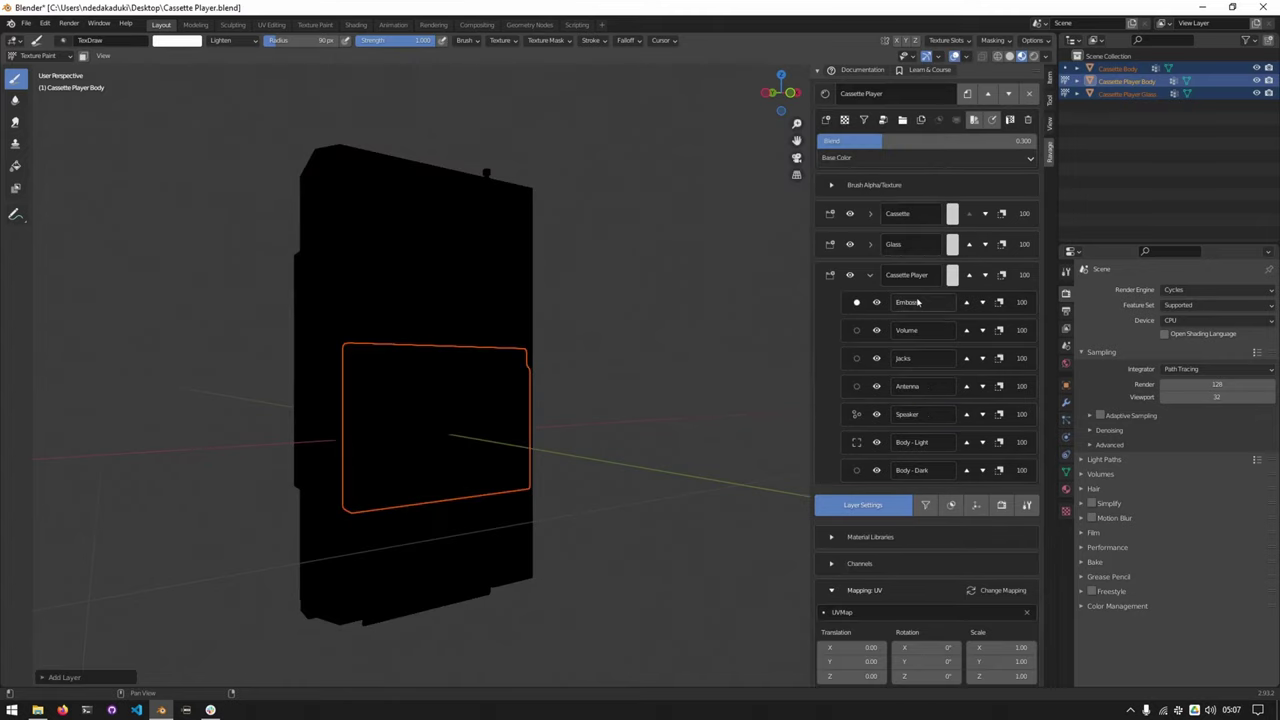
Change the texture of the Emboss layer's Base Color and Bump channels to Value
{"action": "scroll", "coordinate": [910, 420], "scroll_direction": "down", "scroll_amount": 4}
{"action": "left_click", "coordinate": [894, 477]}
{"action": "scroll", "coordinate": [920, 410], "scroll_direction": "down", "scroll_amount": 1}
{"action": "left_click", "coordinate": [1013, 491]}
{"action": "left_click", "coordinate": [977, 571]}
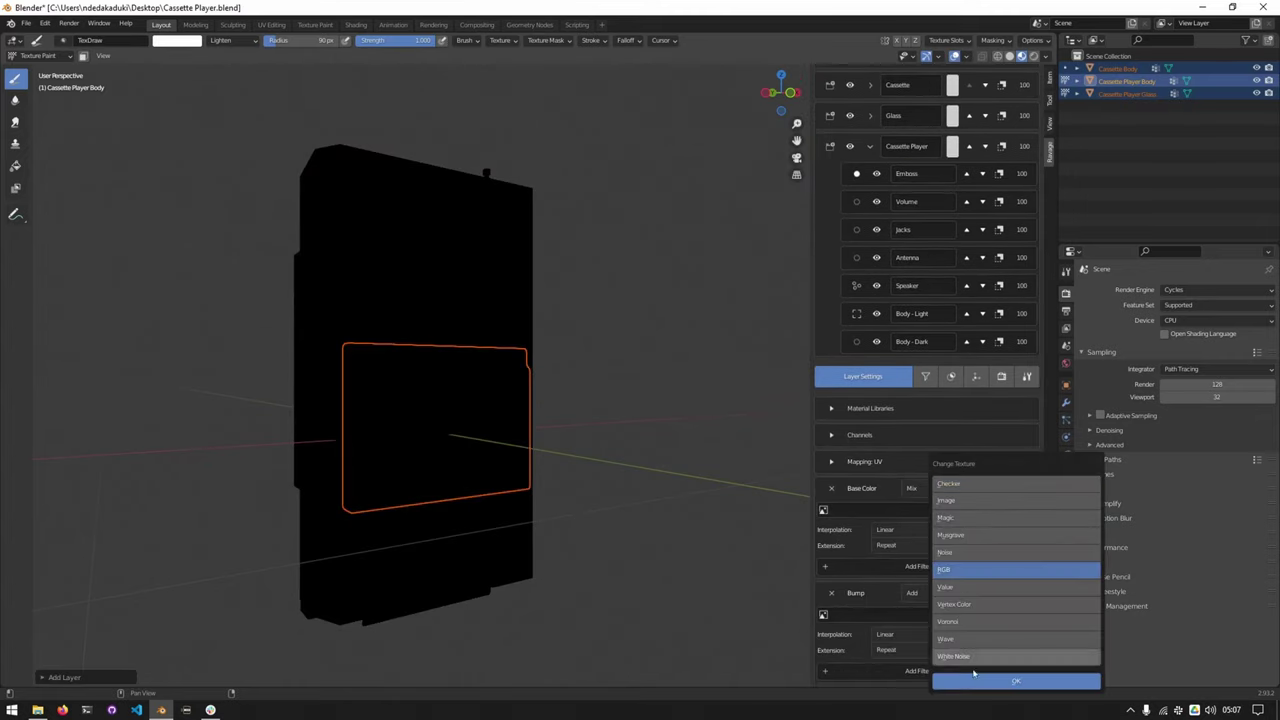
{"action": "left_click", "coordinate": [973, 587]}
{"action": "left_click", "coordinate": [972, 681]}
{"action": "left_click", "coordinate": [1011, 595]}
{"action": "left_click", "coordinate": [977, 590]}
{"action": "left_click", "coordinate": [977, 683]}
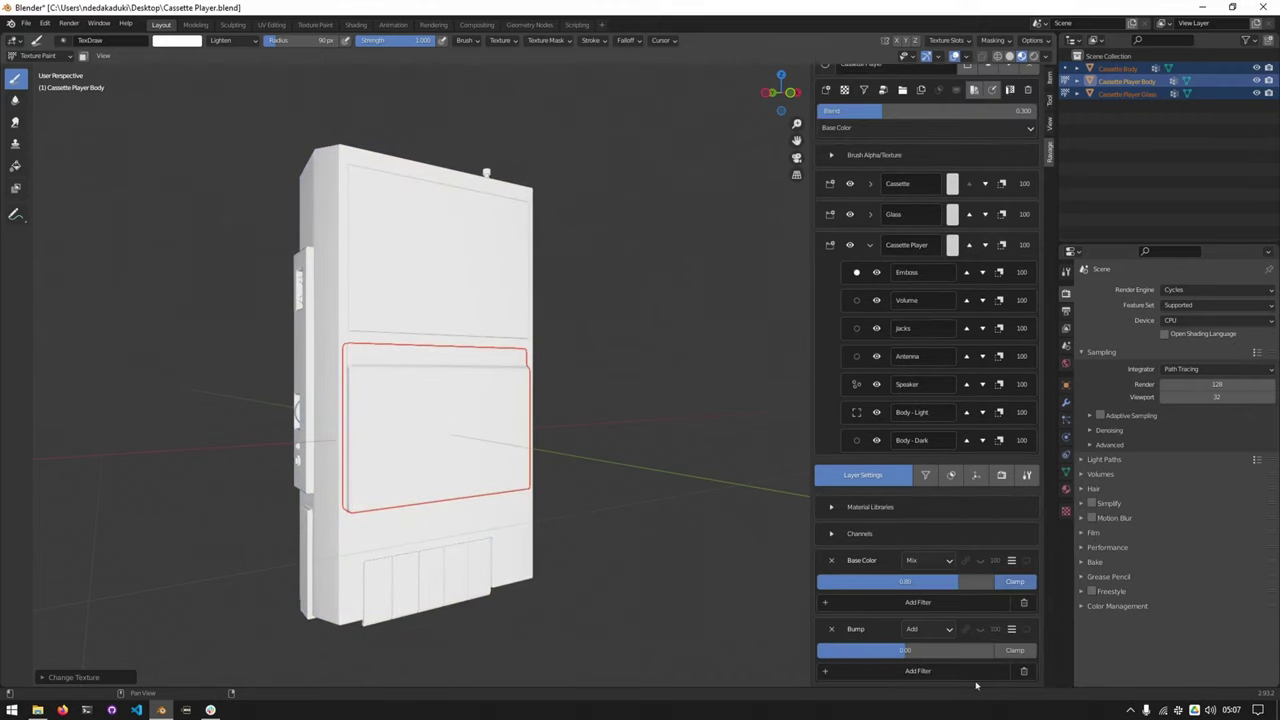
Set the Emboss layer's Base Color value to 0.2 with Add blending and its Bump value to 0.15
{"action": "left_click", "coordinate": [922, 582]}
{"action": "type", "text": ".2"}
{"action": "key", "text": "Return"}
{"action": "left_click", "coordinate": [928, 562]}
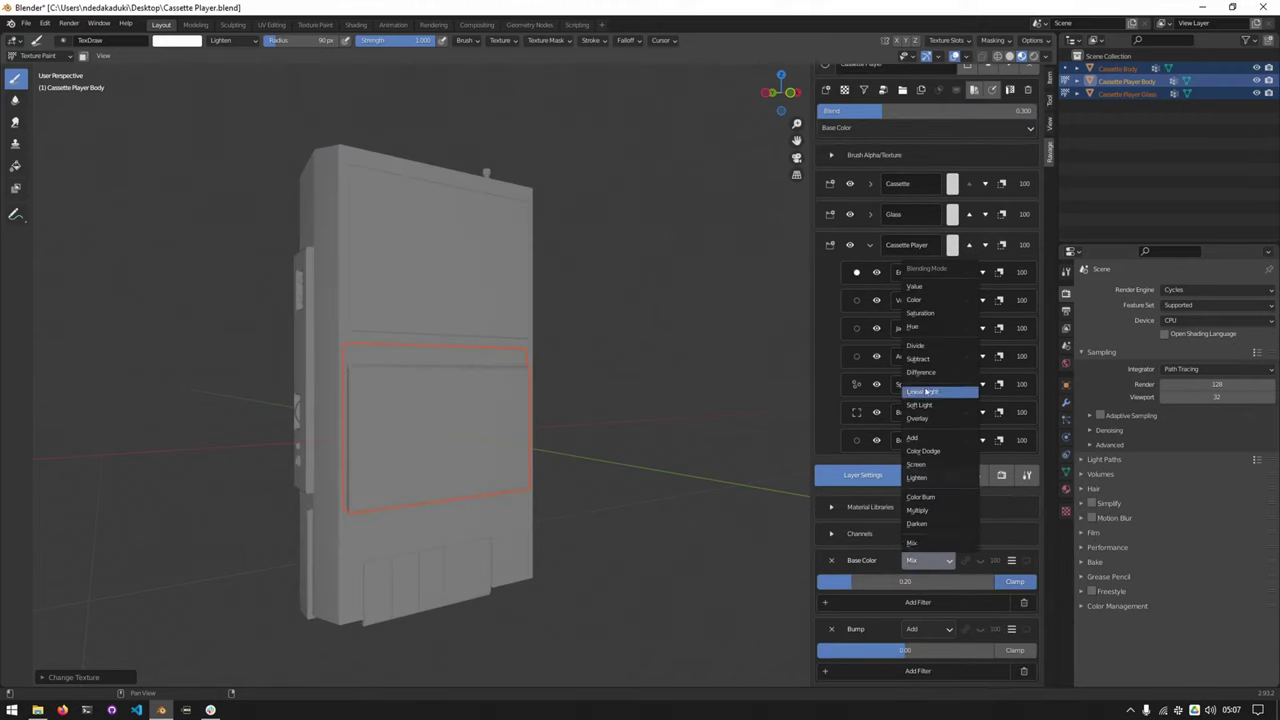
{"action": "left_click", "coordinate": [922, 438]}
{"action": "left_click", "coordinate": [922, 438]}
{"action": "left_click", "coordinate": [921, 648]}
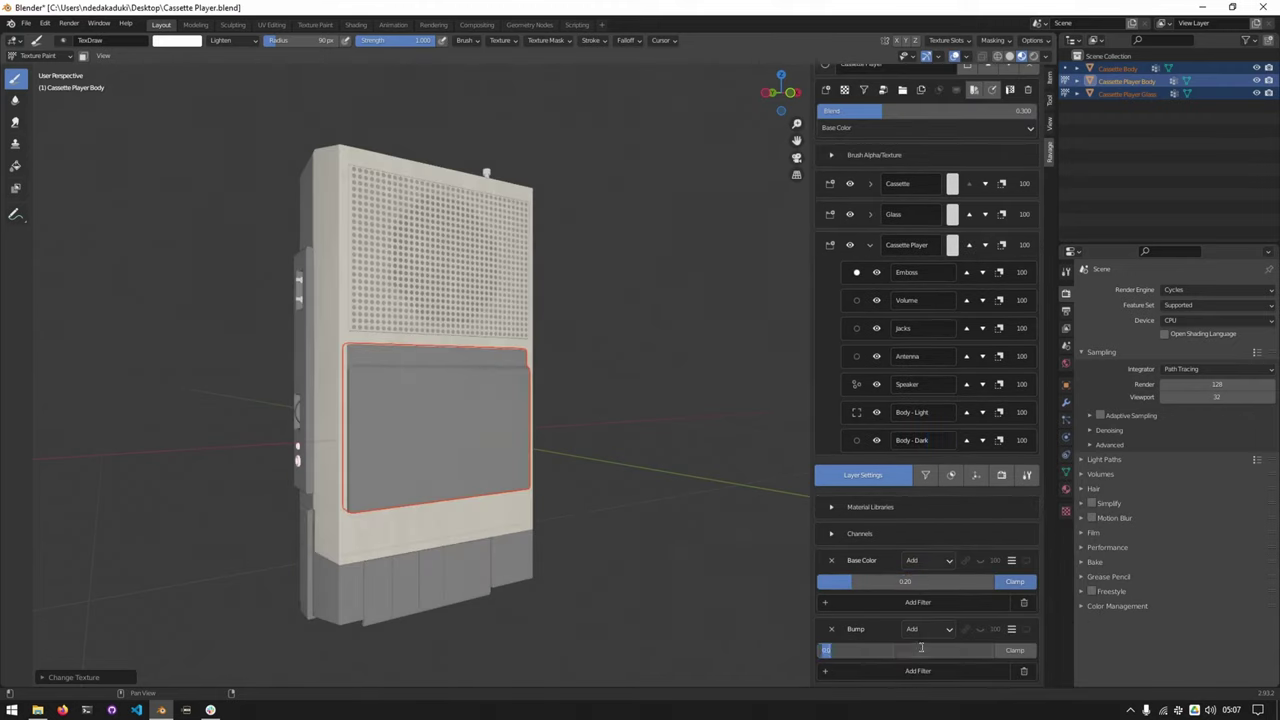
{"action": "type", "text": ".15"}
{"action": "key", "text": "Return"}
In front view over the player's buttons, load the white rectangle image as brush texture and apply the Space decal setup
{"action": "key", "text": "KP_1"}
{"action": "scroll", "coordinate": [400, 430], "scroll_direction": "up", "scroll_amount": 5}
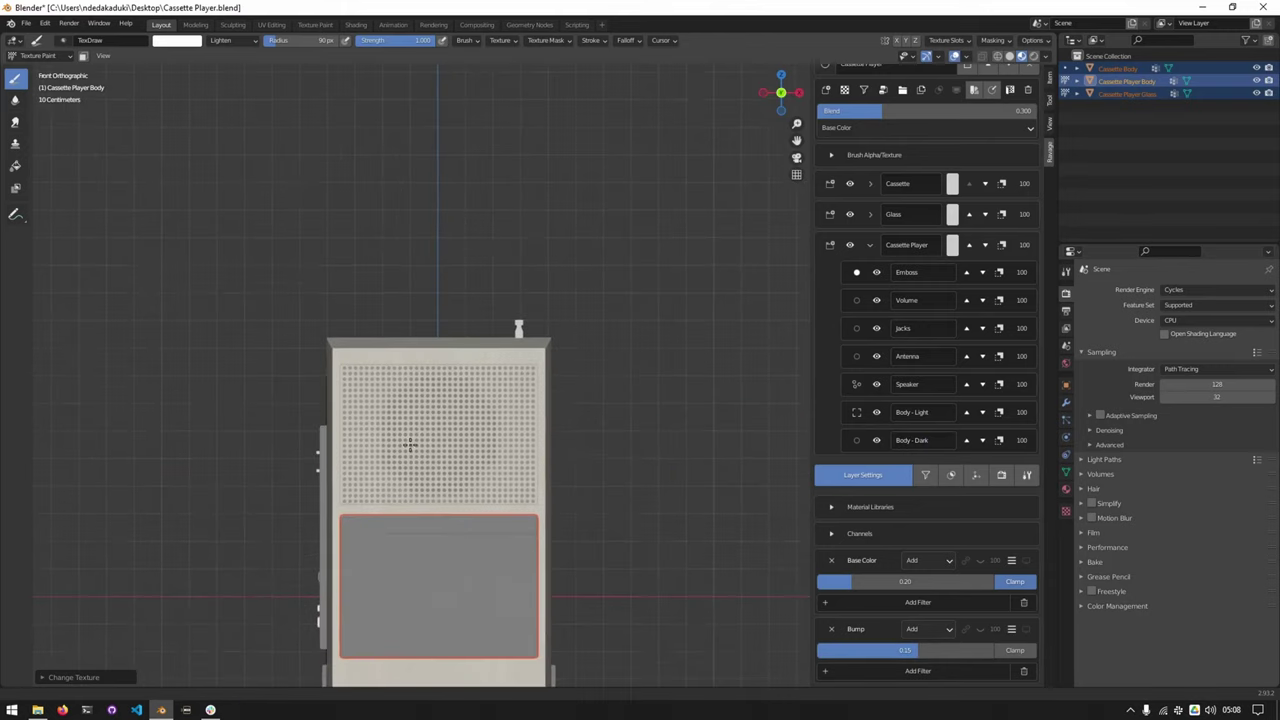
{"action": "key", "text": "shift+t"}
{"action": "left_click_drag", "start_coordinate": [316, 352], "coordinate": [334, 244]}
{"action": "left_click", "coordinate": [318, 362]}
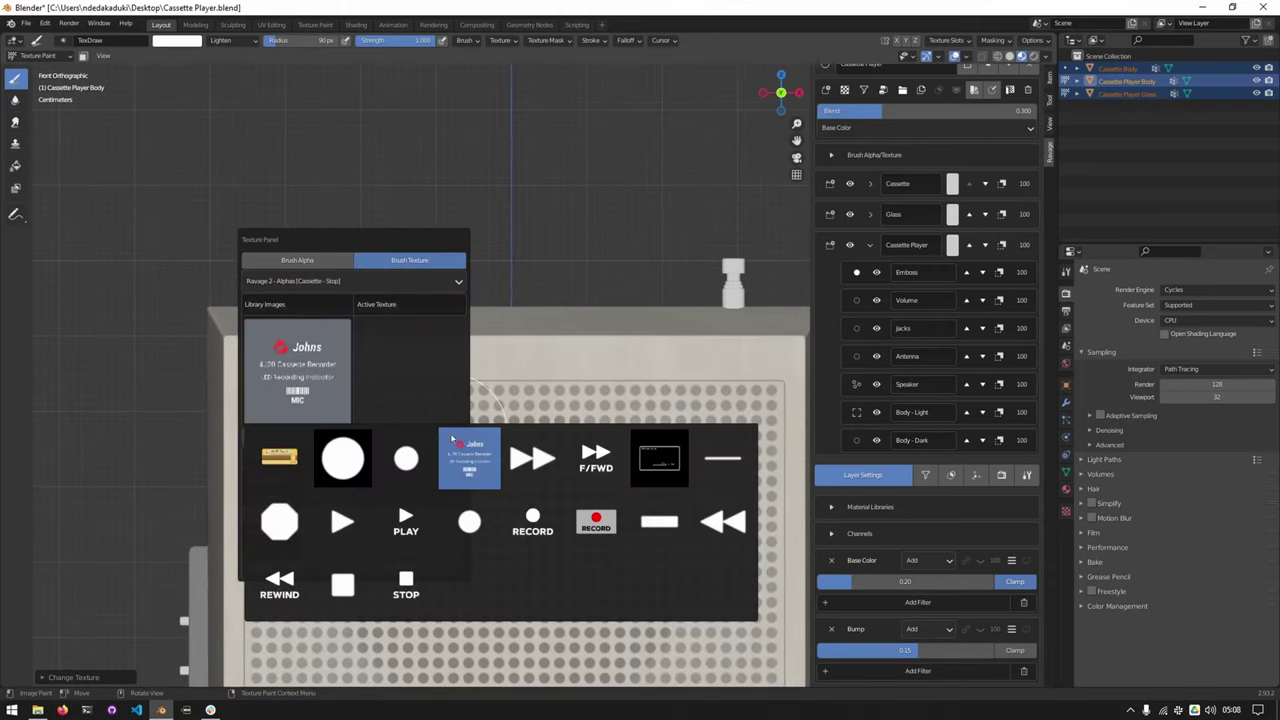
{"action": "left_click", "coordinate": [665, 522]}
{"action": "middle_click_drag", "start_coordinate": [503, 549], "coordinate": [474, 70], "text": "shift"}
{"action": "middle_click_drag", "start_coordinate": [646, 351], "coordinate": [580, 366], "text": "shift"}
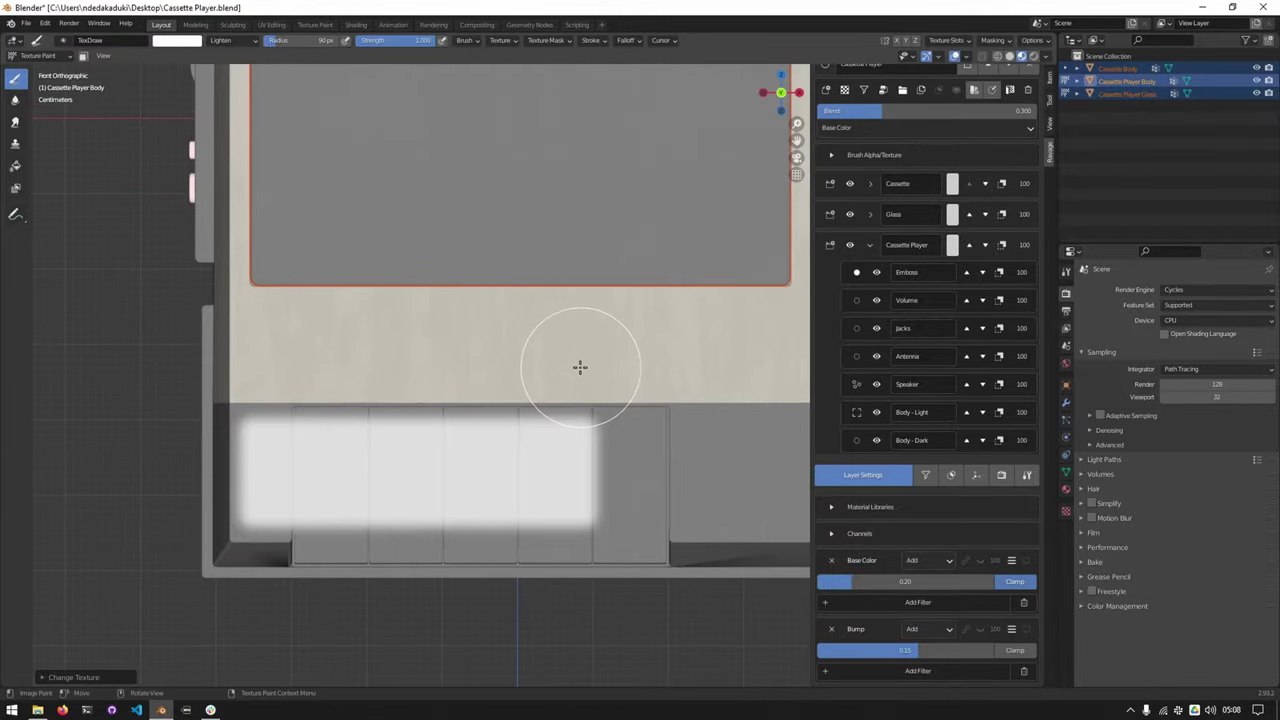
{"action": "key", "text": "w"}
{"action": "left_click", "coordinate": [664, 367]}
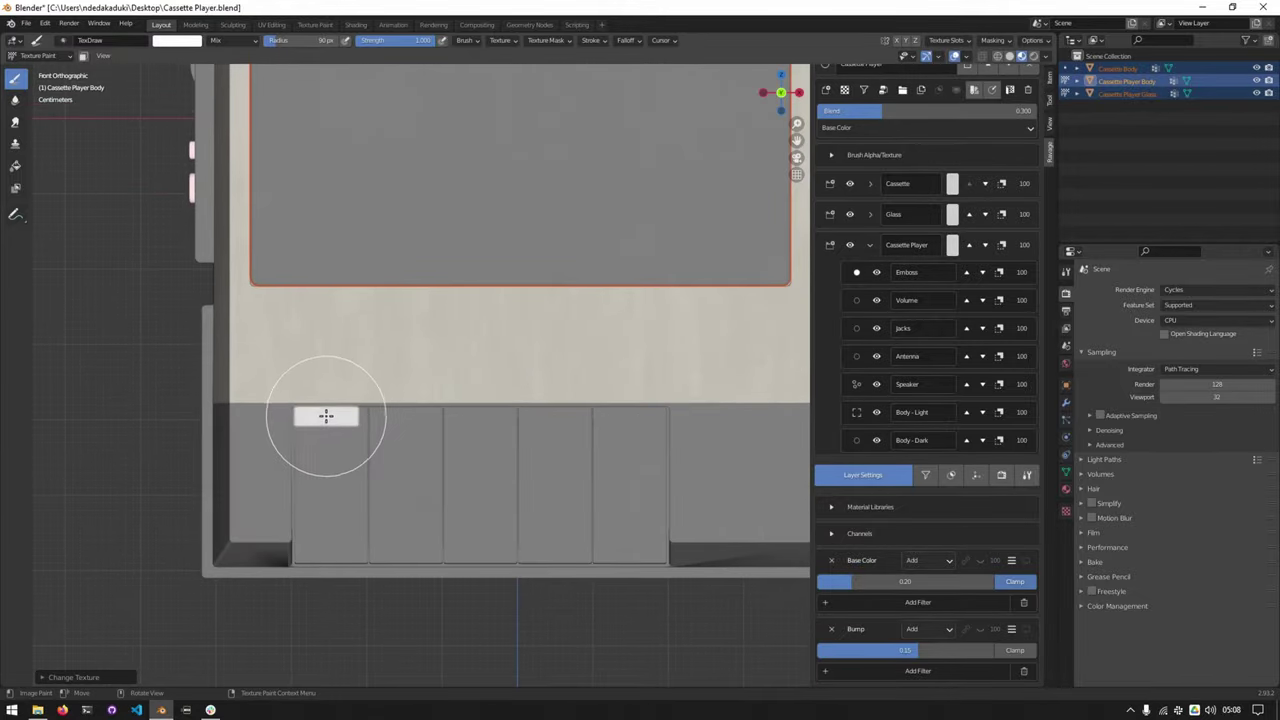
Add a black image mask to the Emboss layer and make it the active paint target
{"action": "scroll", "coordinate": [318, 422], "scroll_direction": "up", "scroll_amount": 1}
{"action": "scroll", "coordinate": [948, 480], "scroll_direction": "up", "scroll_amount": 1}
{"action": "left_click", "coordinate": [951, 505]}
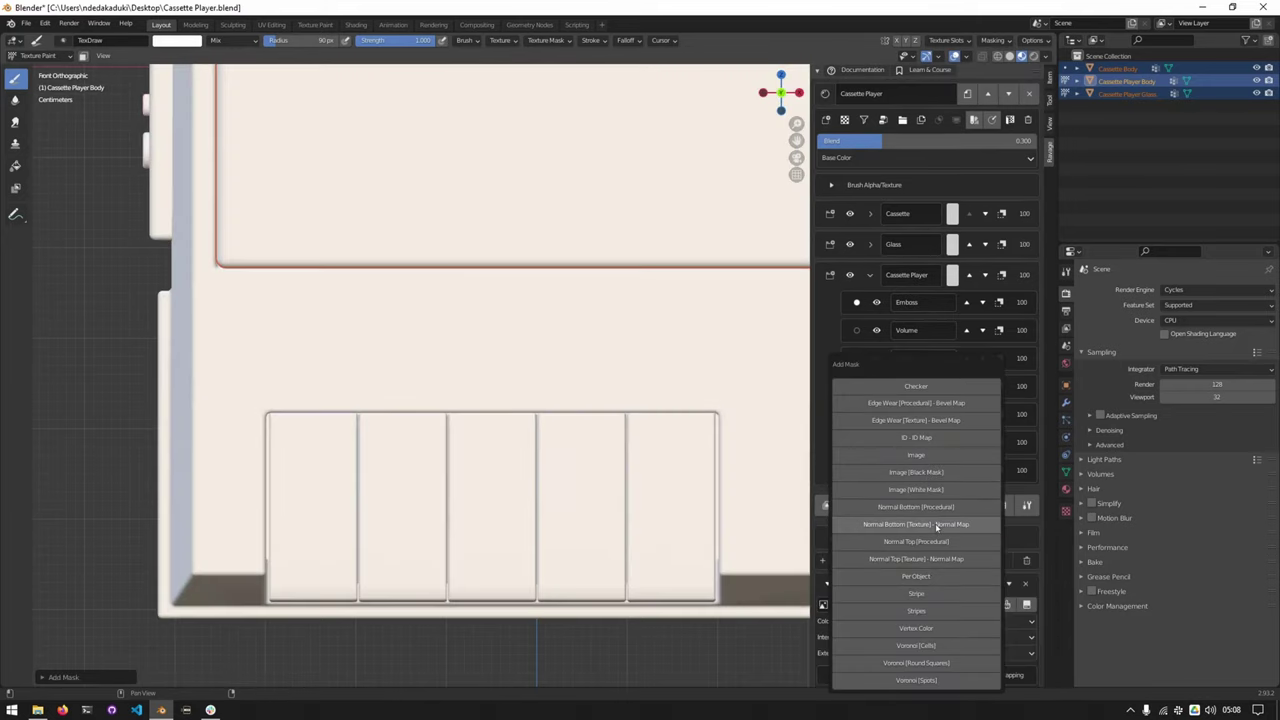
{"action": "left_click", "coordinate": [937, 525]}
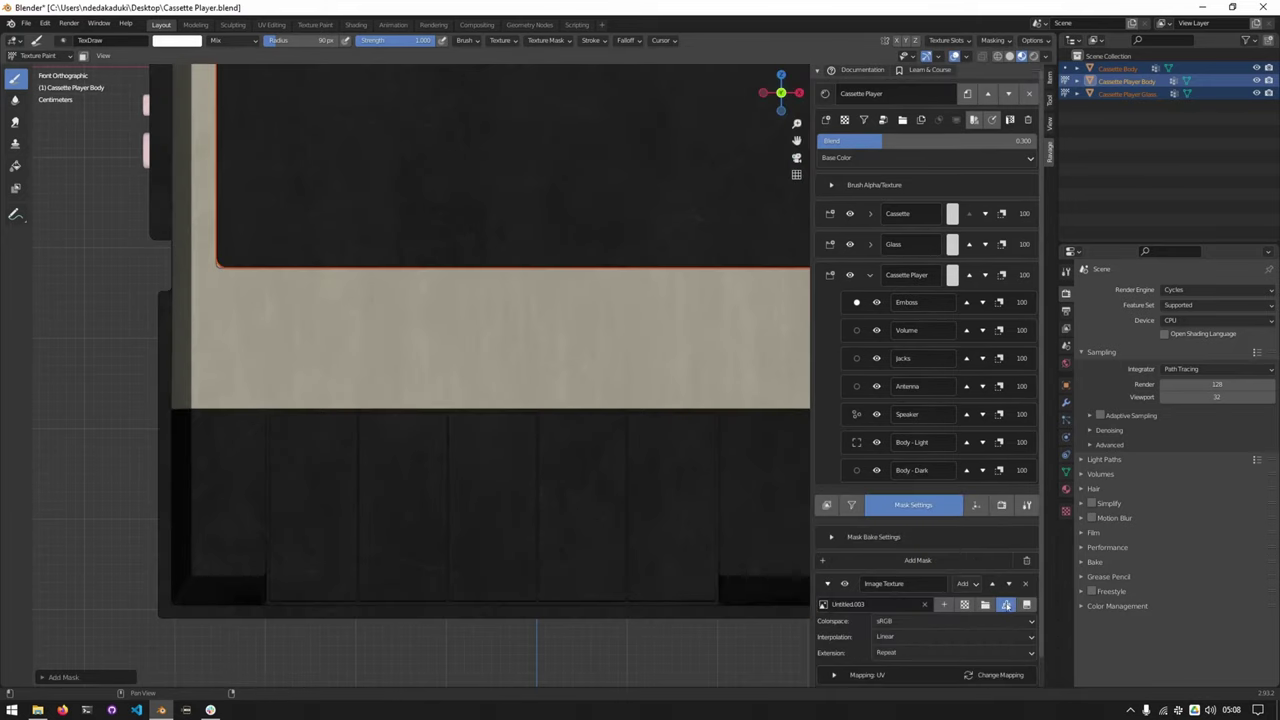
With a 101 px brush radius, stamp the rectangle near the top edge of each of the five player buttons
{"action": "key", "text": "f"}
{"action": "left_click", "coordinate": [314, 443]}
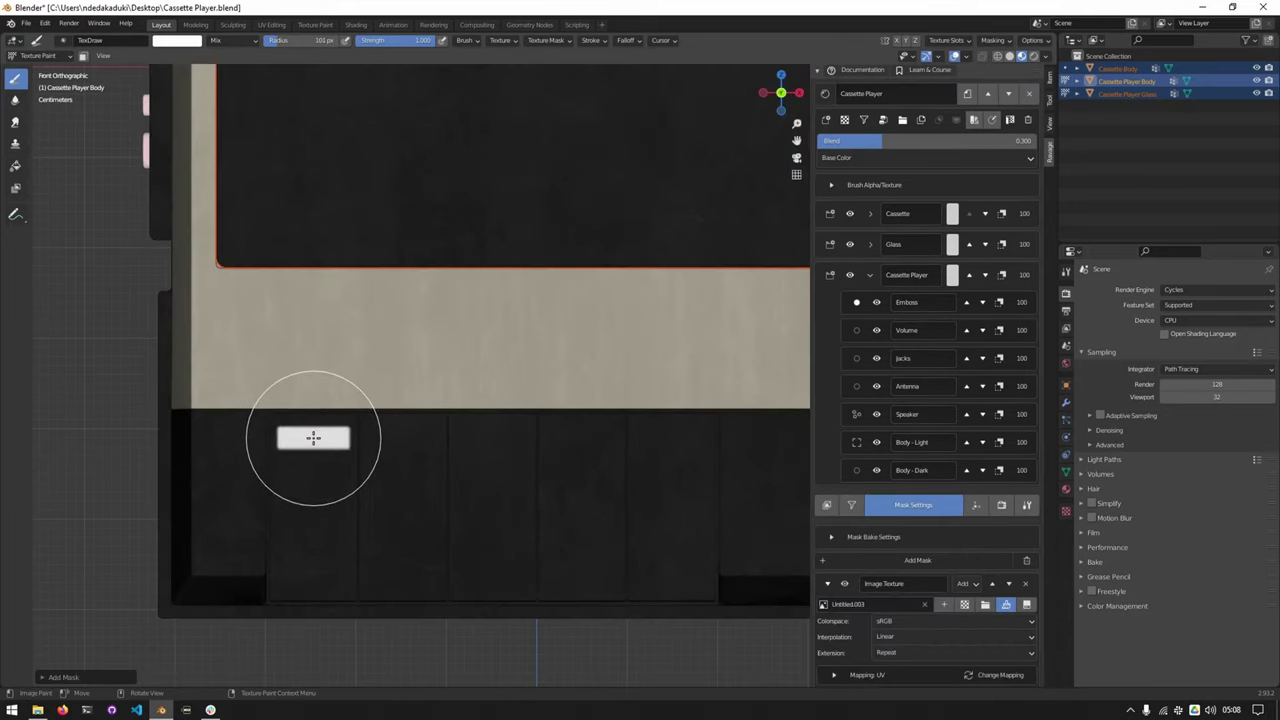
{"action": "left_click", "coordinate": [313, 437]}
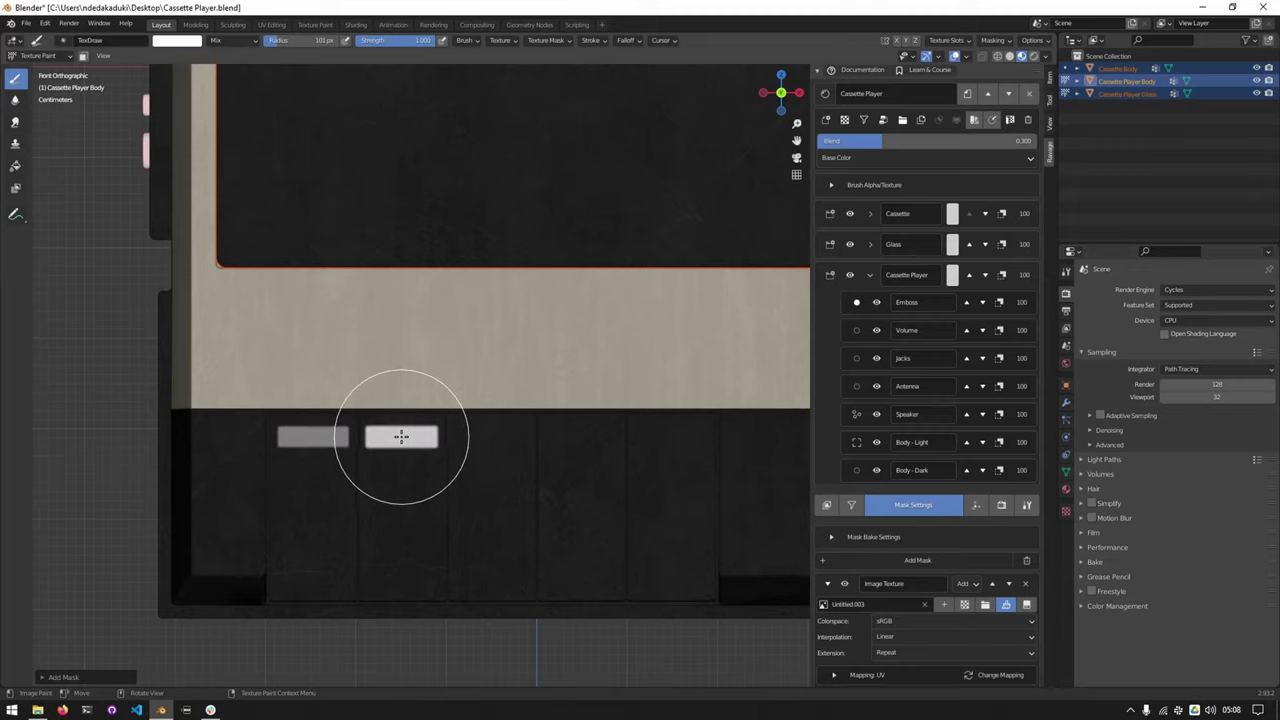
{"action": "left_click", "coordinate": [401, 437]}
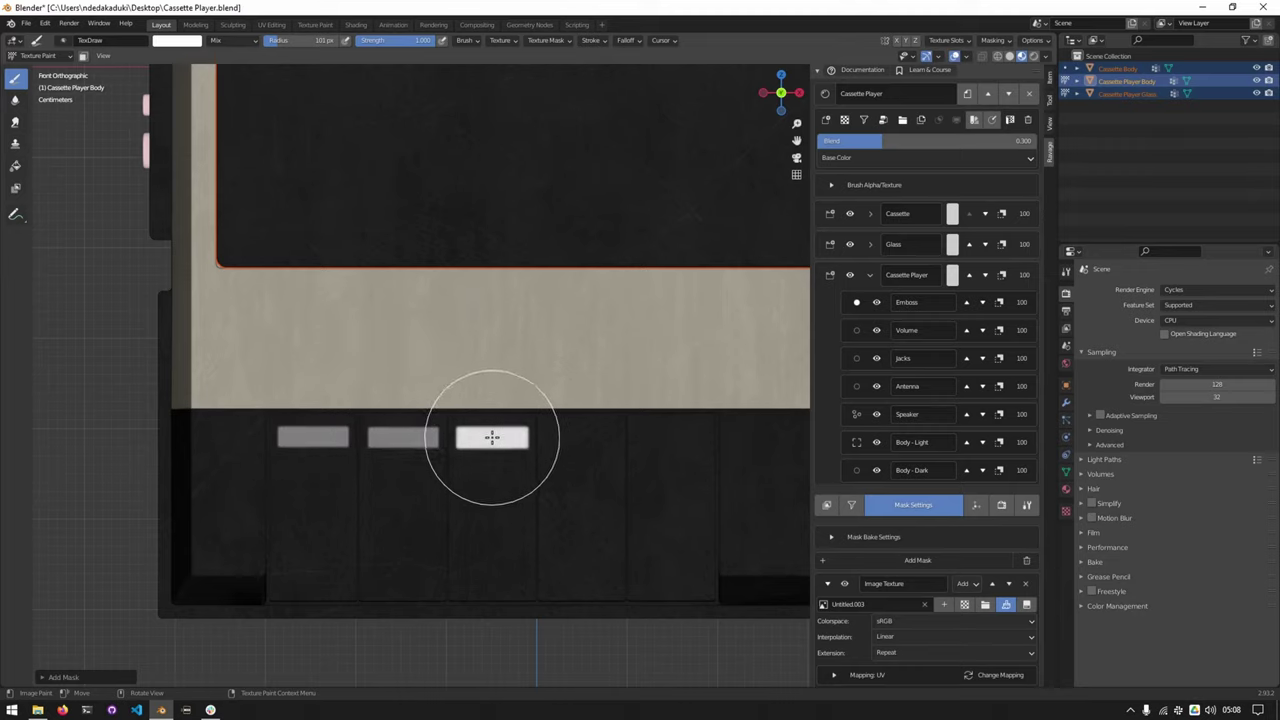
{"action": "left_click", "coordinate": [492, 437]}
{"action": "left_click", "coordinate": [581, 437]}
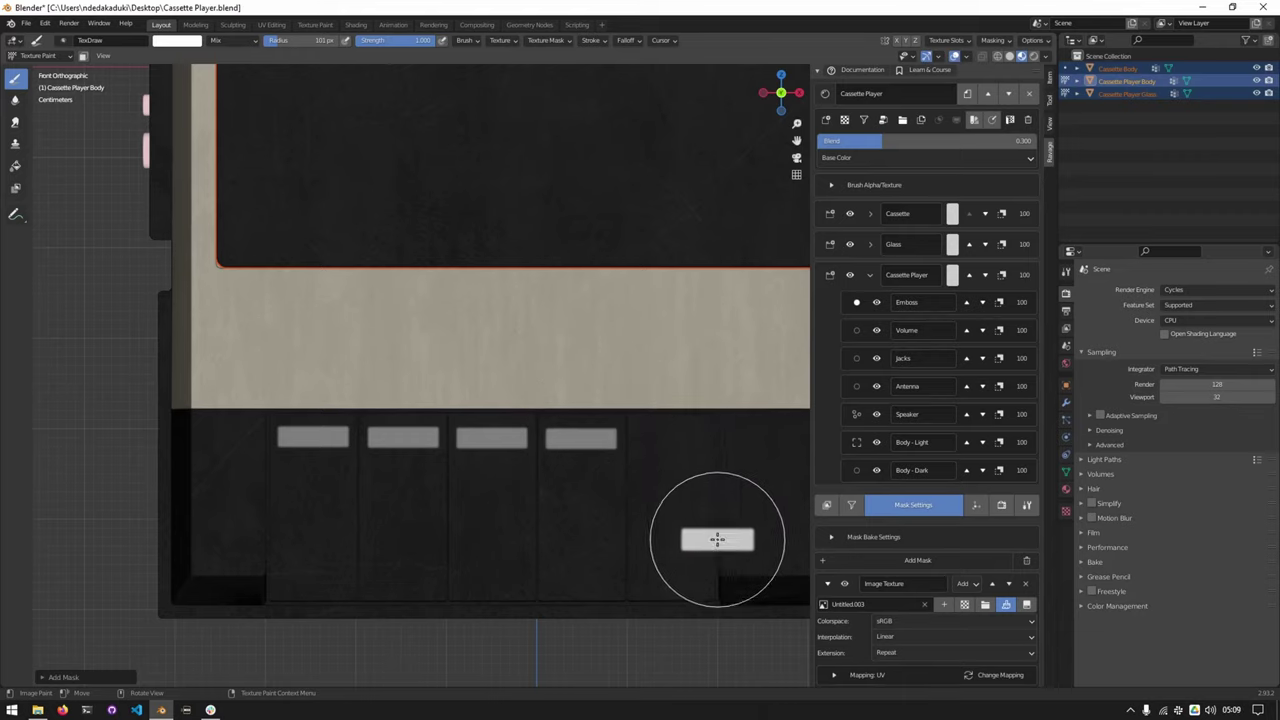
{"action": "left_click", "coordinate": [670, 440]}
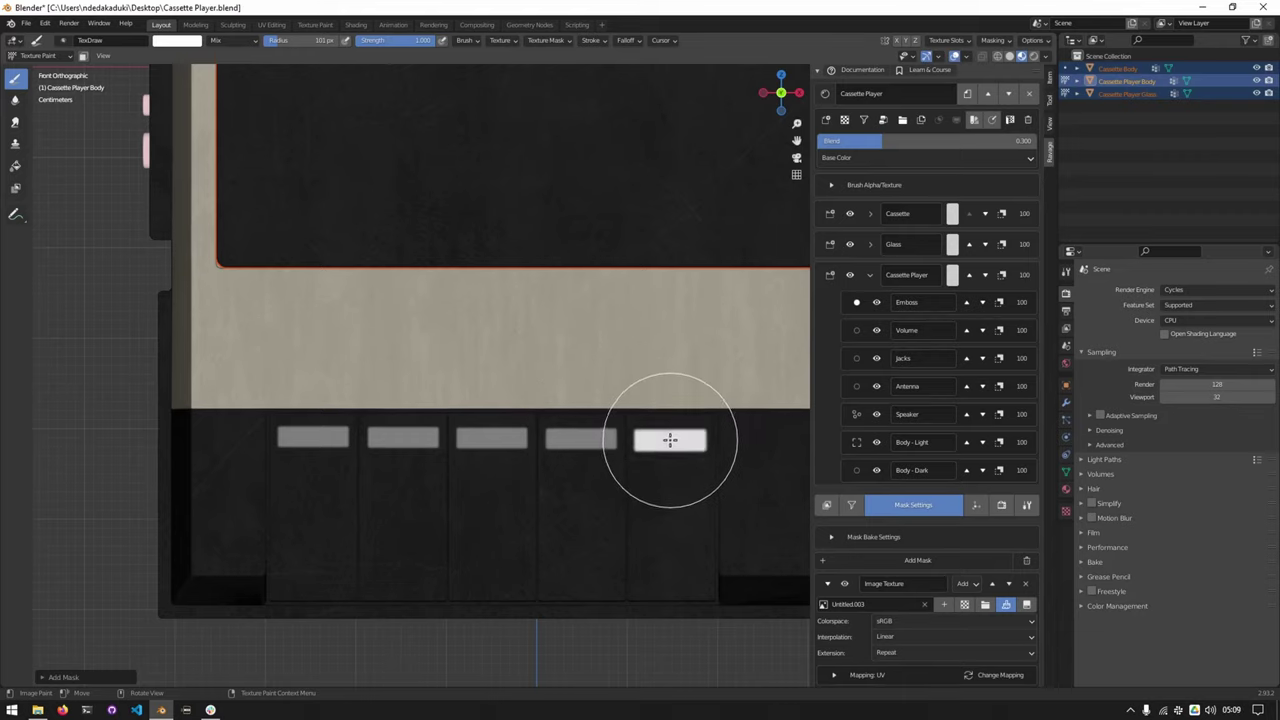
{"action": "key", "text": "e"}
{"action": "key", "text": "Escape"}
Try stamping the RECORD label texture at a 69 px radius above the first button, and undo the stamp
{"action": "key", "text": "t"}
{"action": "left_click", "coordinate": [270, 423]}
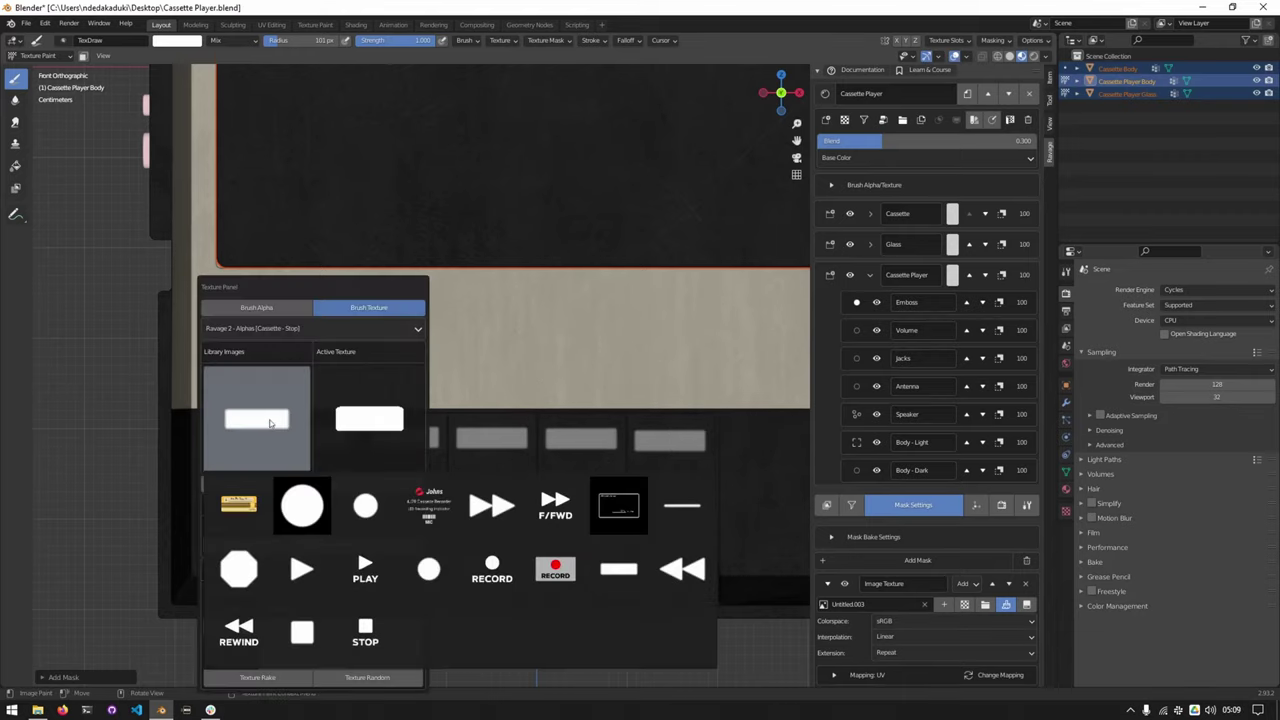
{"action": "left_click", "coordinate": [491, 568]}
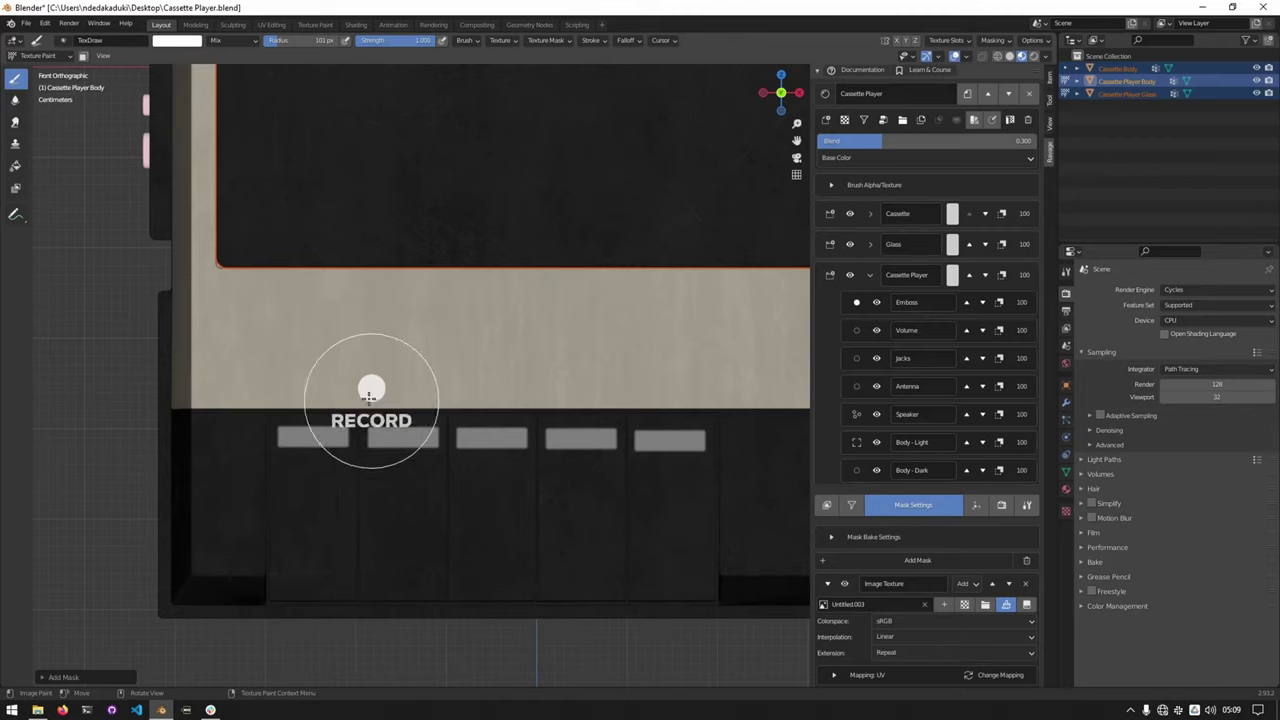
{"action": "key", "text": "f"}
{"action": "left_click", "coordinate": [308, 371]}
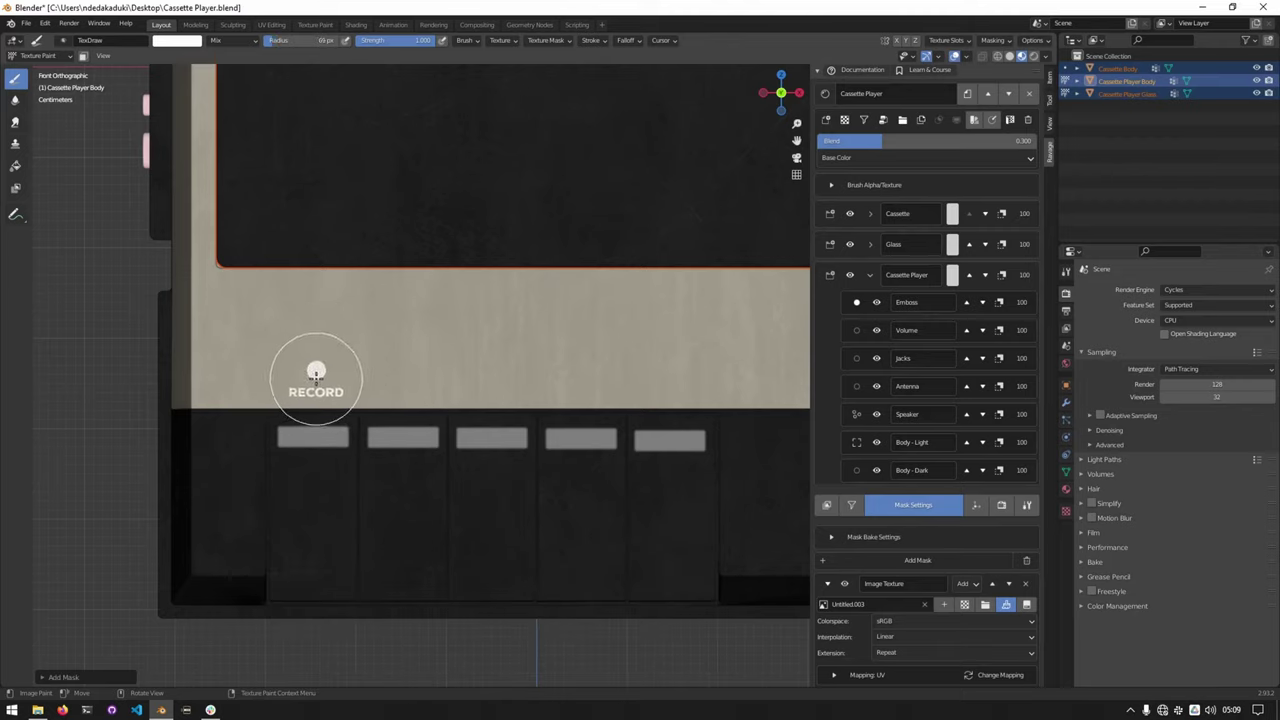
{"action": "left_click", "coordinate": [315, 376]}
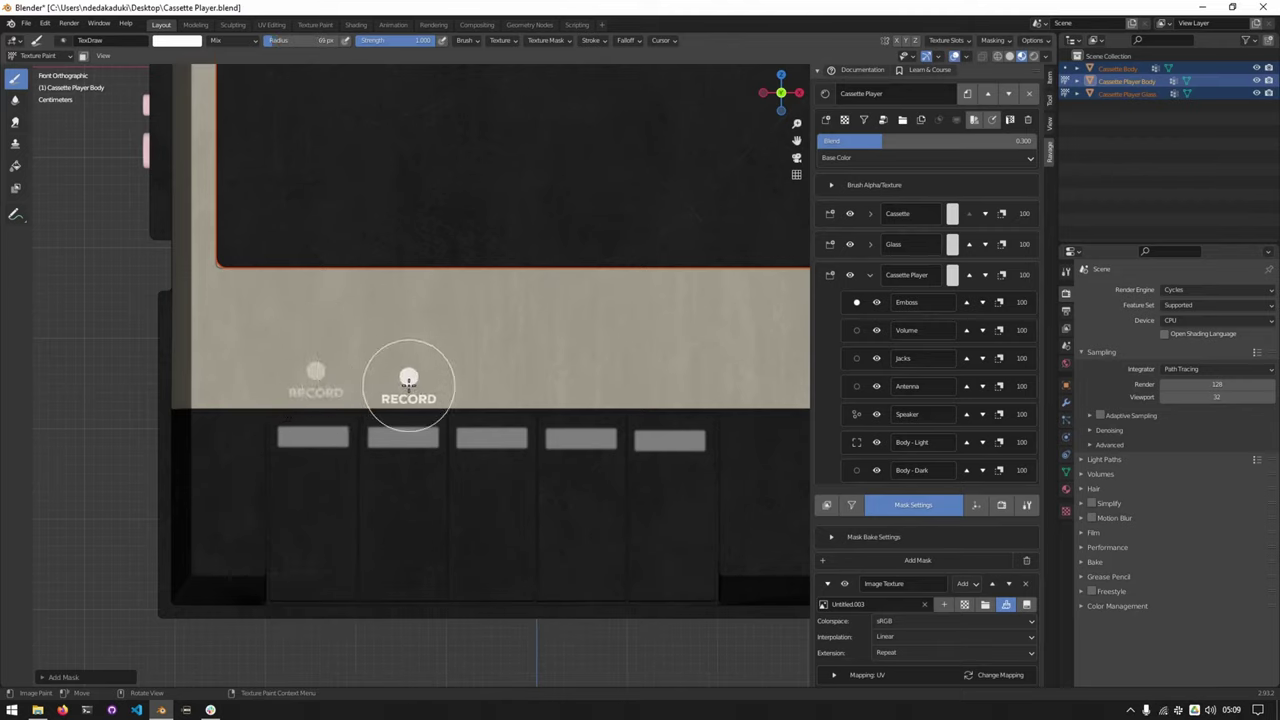
{"action": "key", "text": "shift+t"}
{"action": "left_click", "coordinate": [249, 221]}
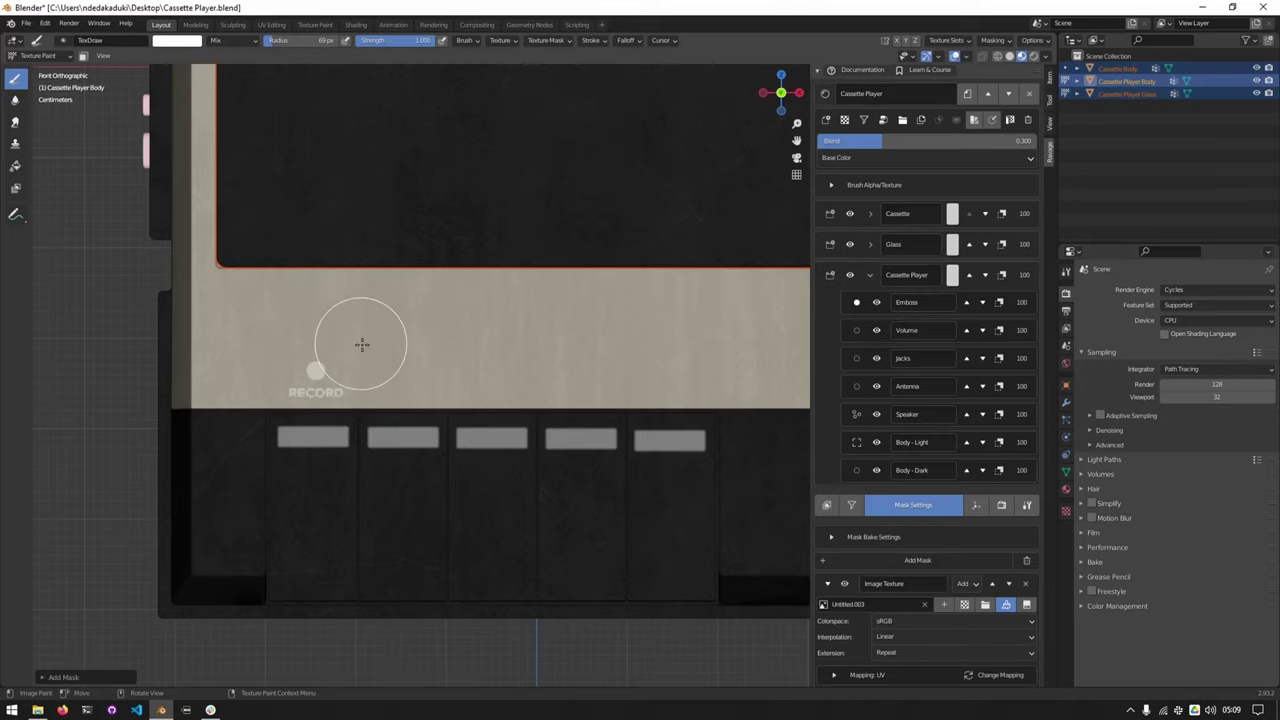
{"action": "key", "text": "ctrl+z"}
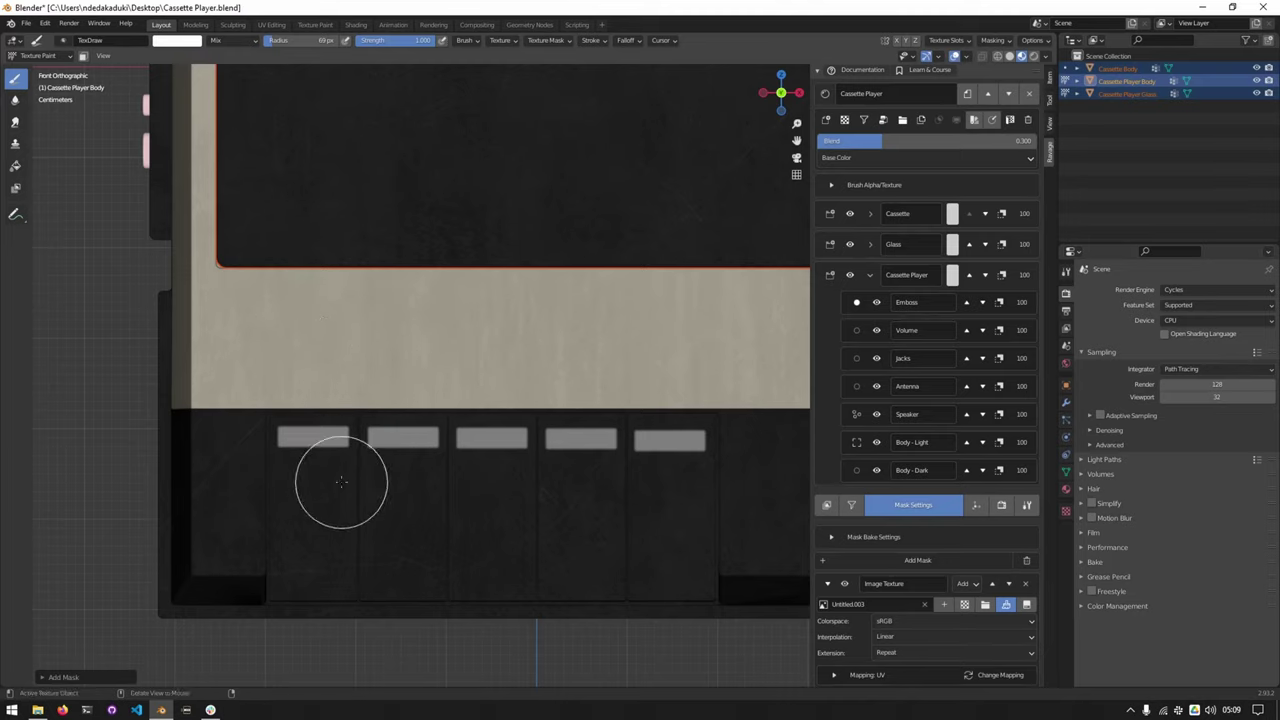
Load the plain white circle as brush texture and stamp it below the rectangle on the first button
{"action": "key", "text": "shift+t"}
{"action": "left_click", "coordinate": [309, 492]}
{"action": "left_click", "coordinate": [517, 348]}
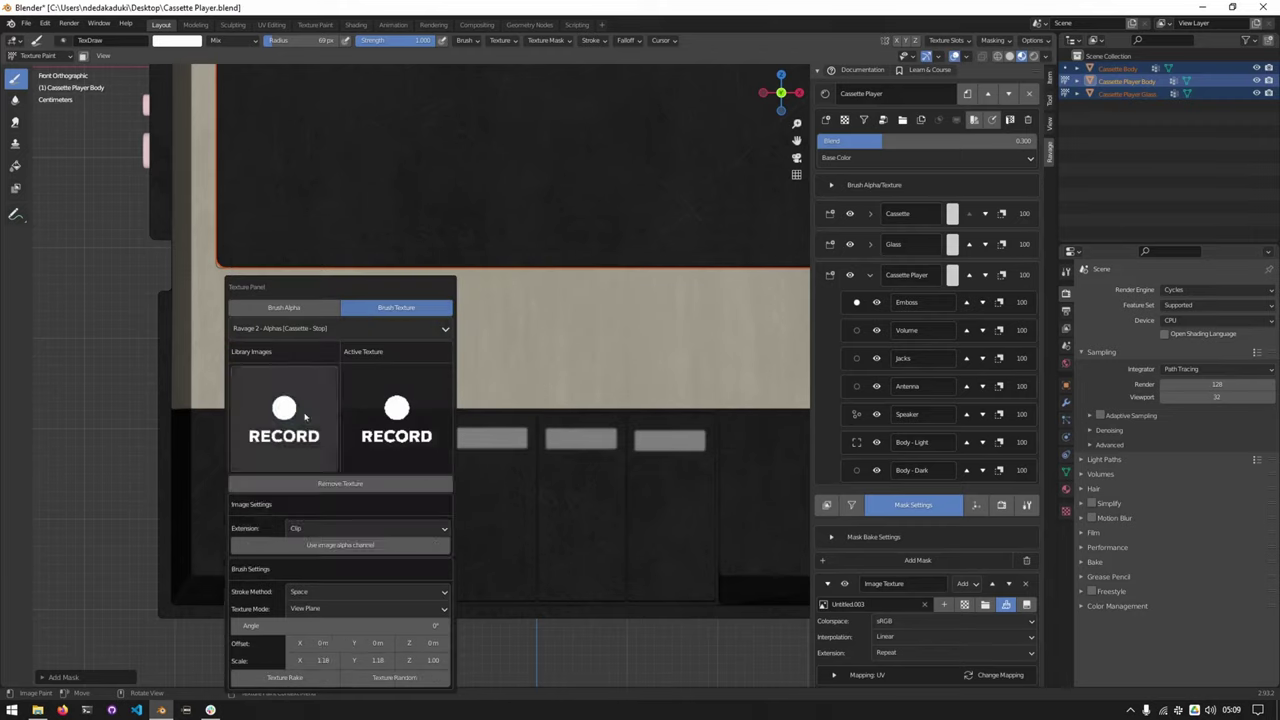
{"action": "left_click", "coordinate": [285, 428]}
{"action": "left_click", "coordinate": [446, 570]}
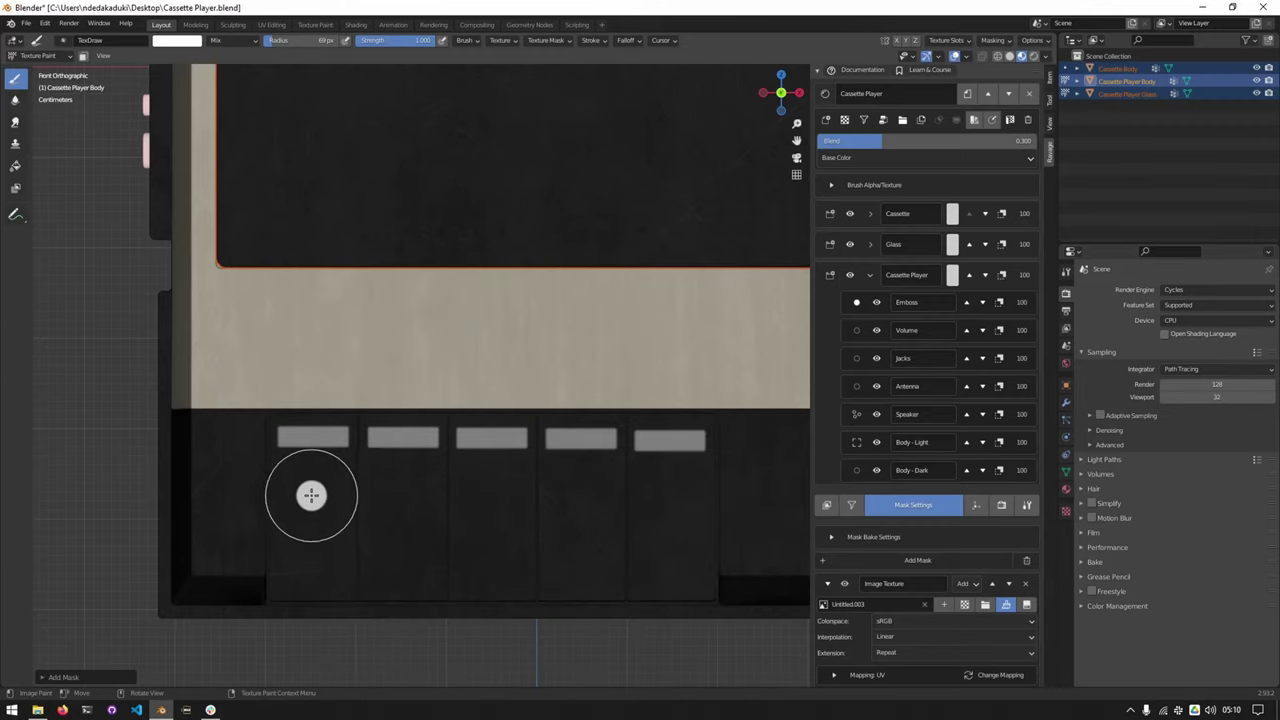
{"action": "left_click", "coordinate": [309, 495]}
Stamp the rewind symbol at a 59 px radius on the second button and the fast-forward symbol at 56 px on the third
{"action": "right_click", "coordinate": [408, 518]}
{"action": "left_click", "coordinate": [383, 438]}
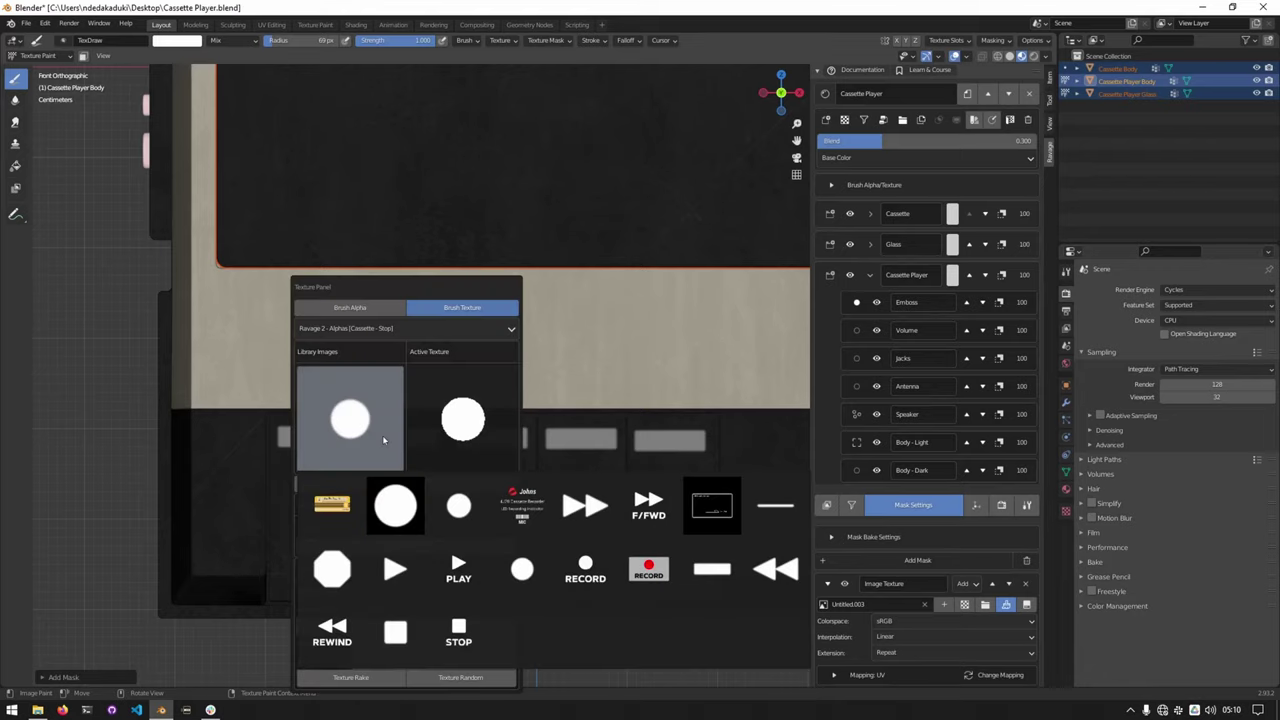
{"action": "left_click", "coordinate": [776, 568]}
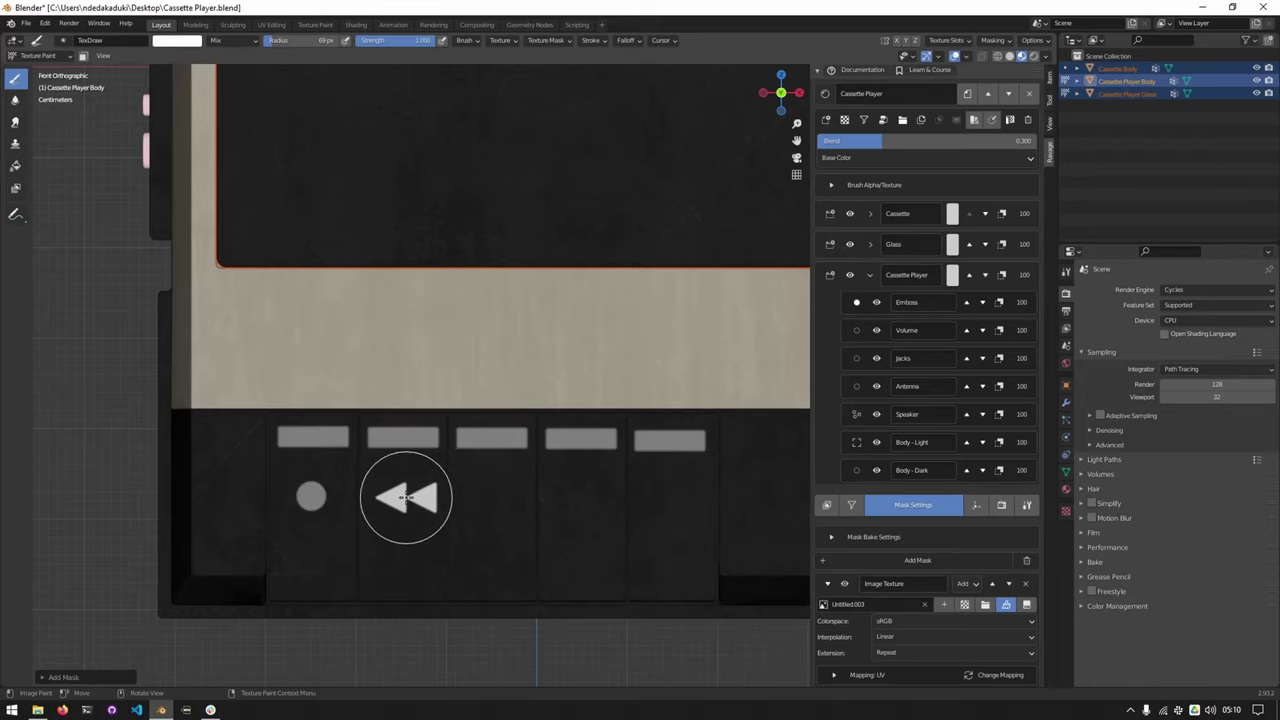
{"action": "left_click", "coordinate": [397, 497]}
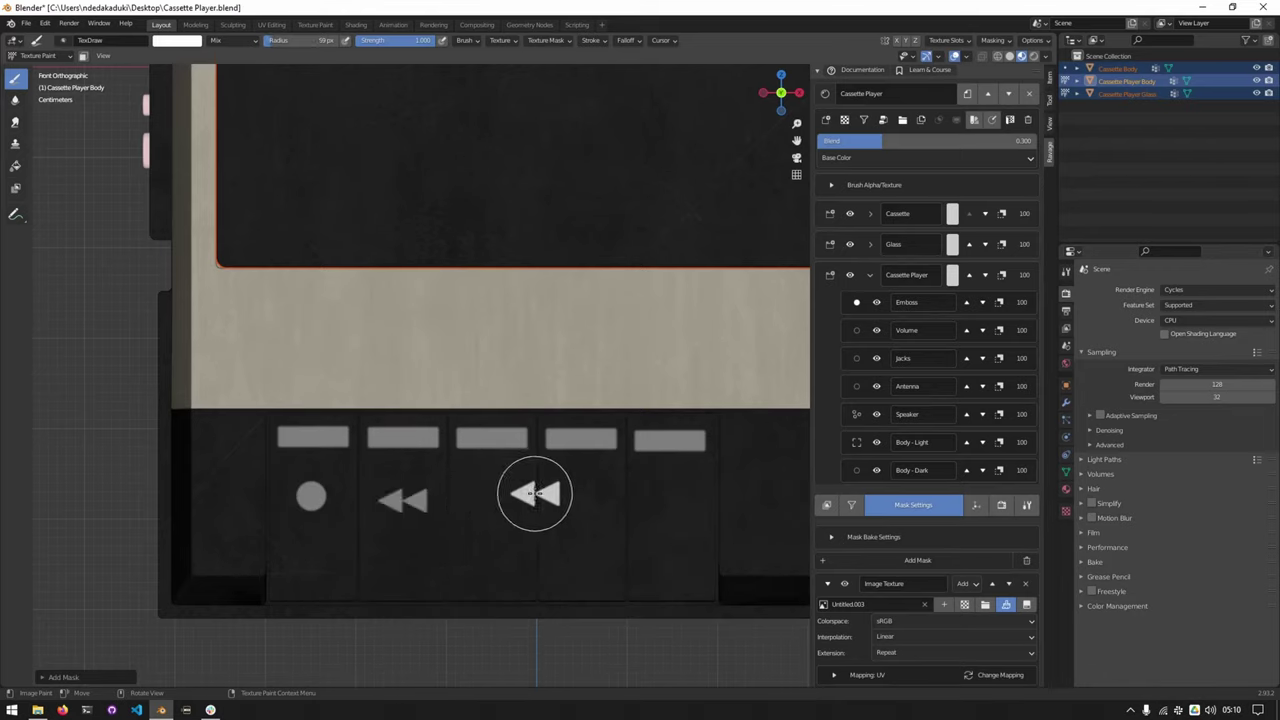
{"action": "right_click", "coordinate": [493, 500]}
{"action": "left_click", "coordinate": [436, 418]}
{"action": "left_click", "coordinate": [665, 503]}
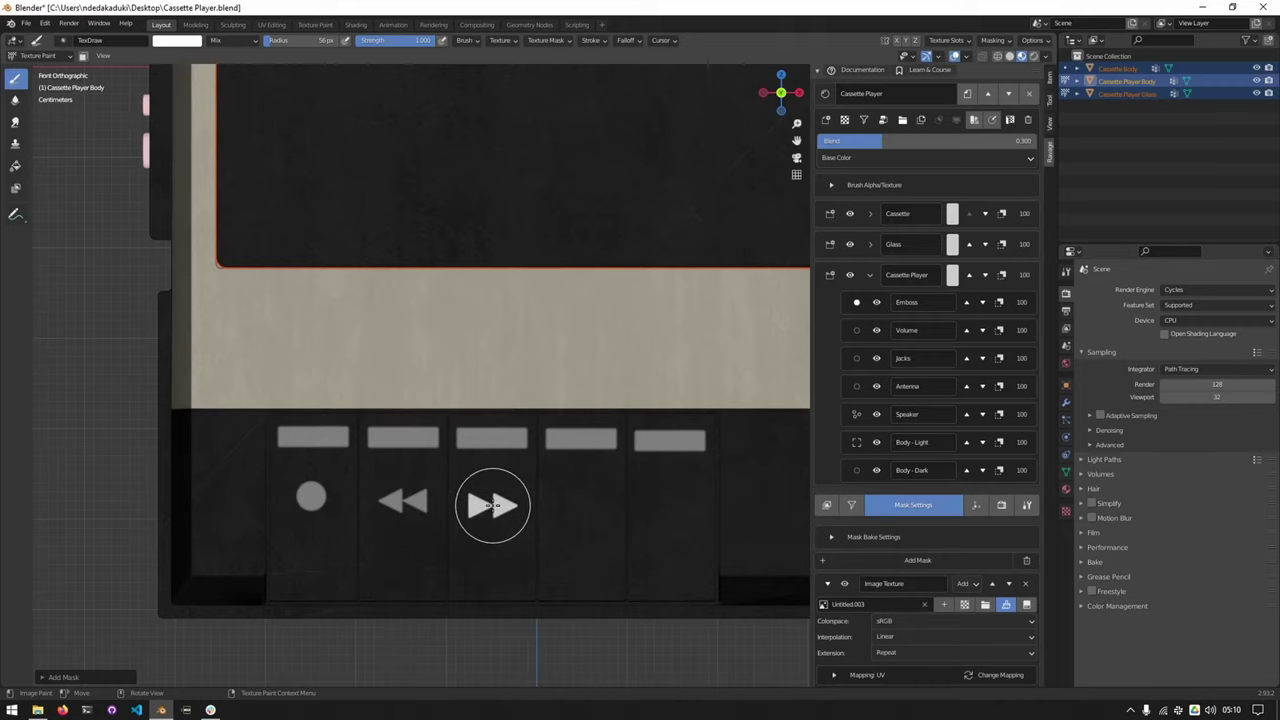
{"action": "left_click", "coordinate": [493, 505]}
Stamp the play triangle on the fourth button and the stop square on the fifth, using the matching library textures
{"action": "right_click", "coordinate": [587, 505]}
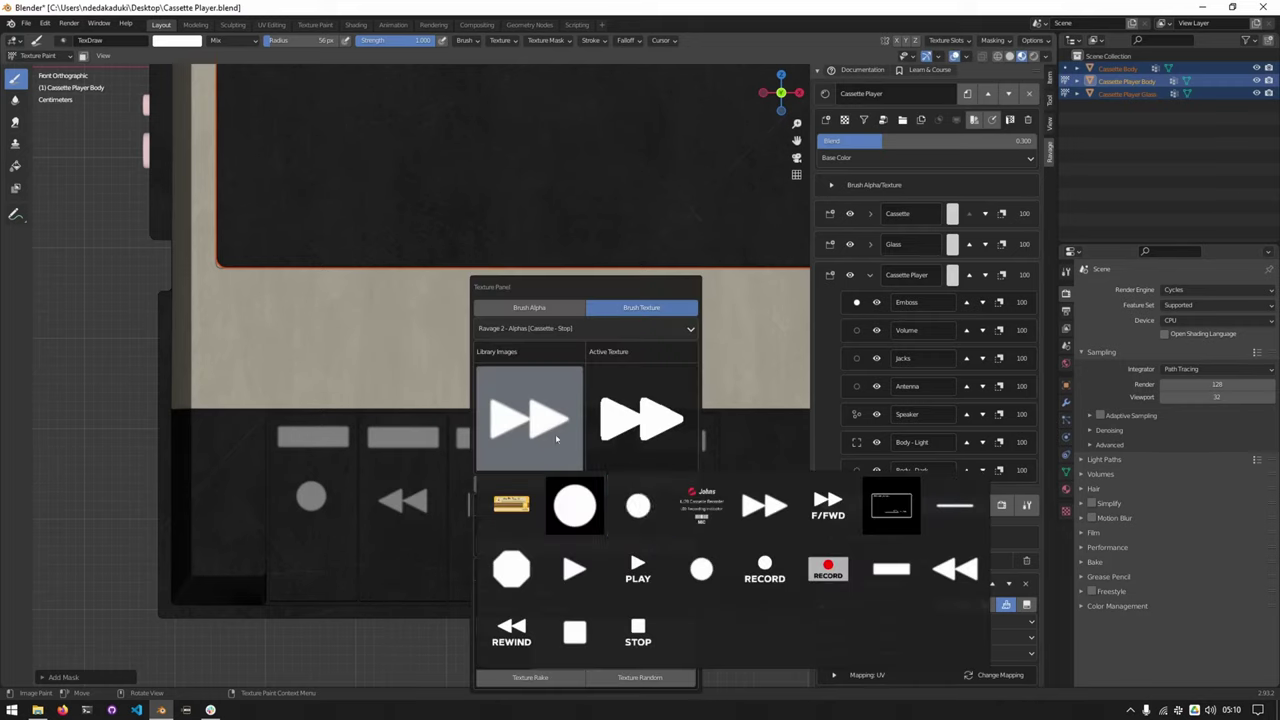
{"action": "left_click", "coordinate": [574, 568]}
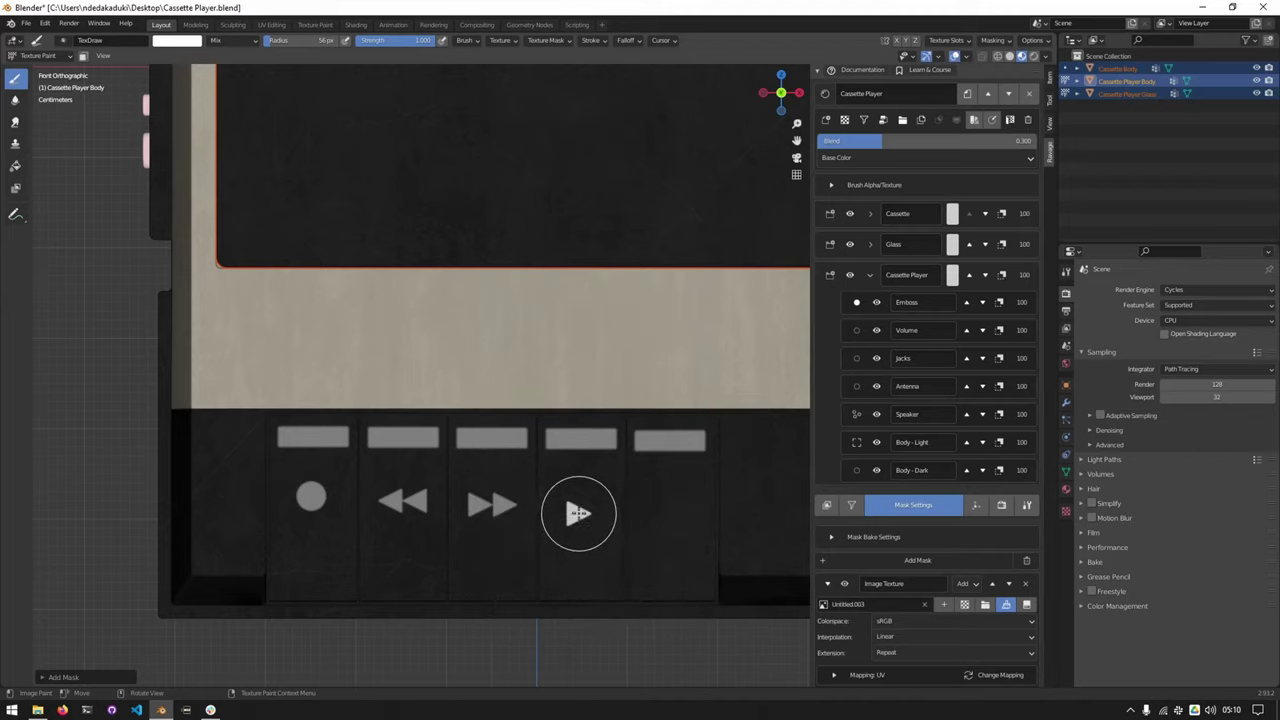
{"action": "left_click", "coordinate": [583, 510]}
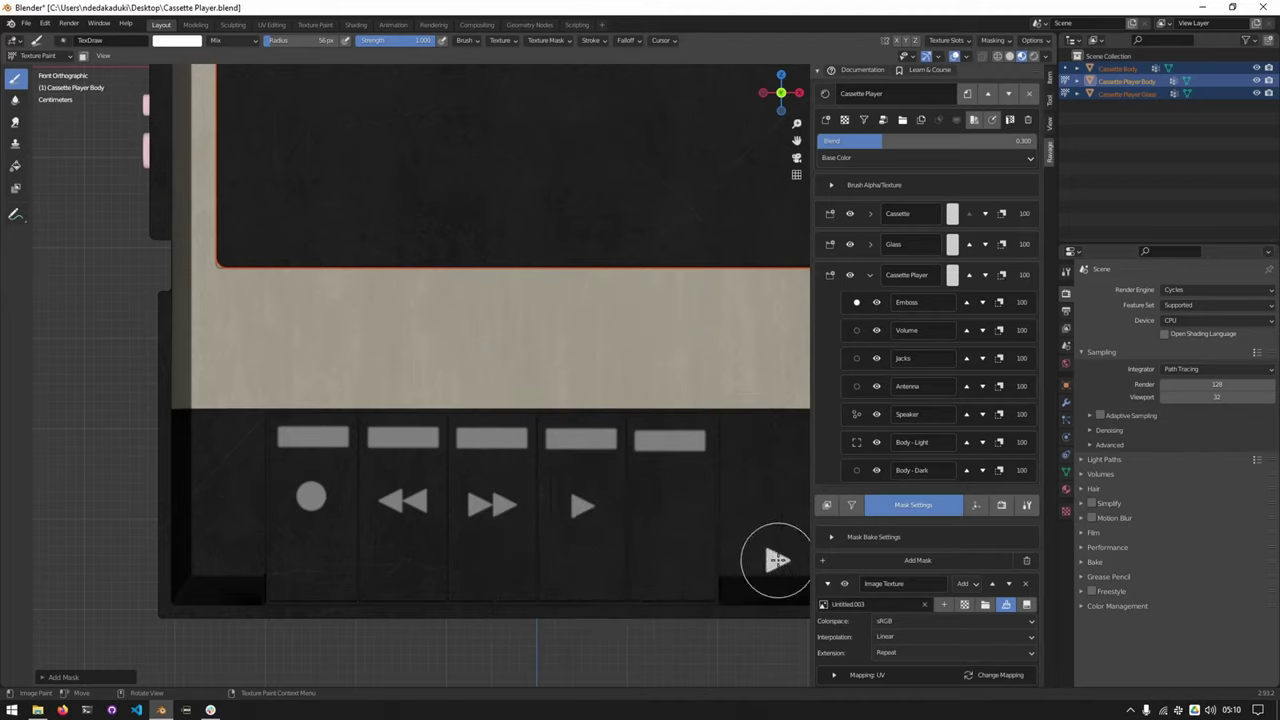
{"action": "right_click", "coordinate": [612, 515]}
{"action": "left_click", "coordinate": [612, 425]}
{"action": "left_click", "coordinate": [666, 629]}
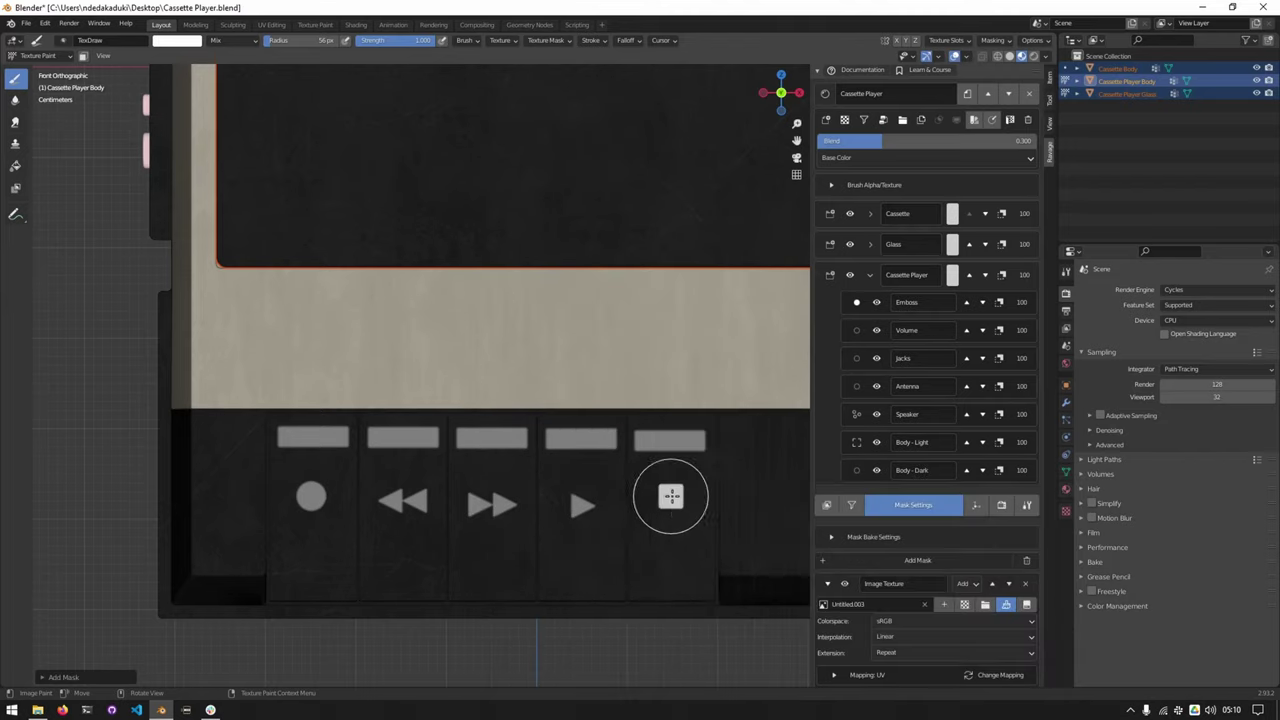
{"action": "left_click", "coordinate": [670, 503]}
Undo the last stamp, reload the plain white circle as brush texture and stamp it again below the first button's rectangle
{"action": "right_click", "coordinate": [491, 503]}
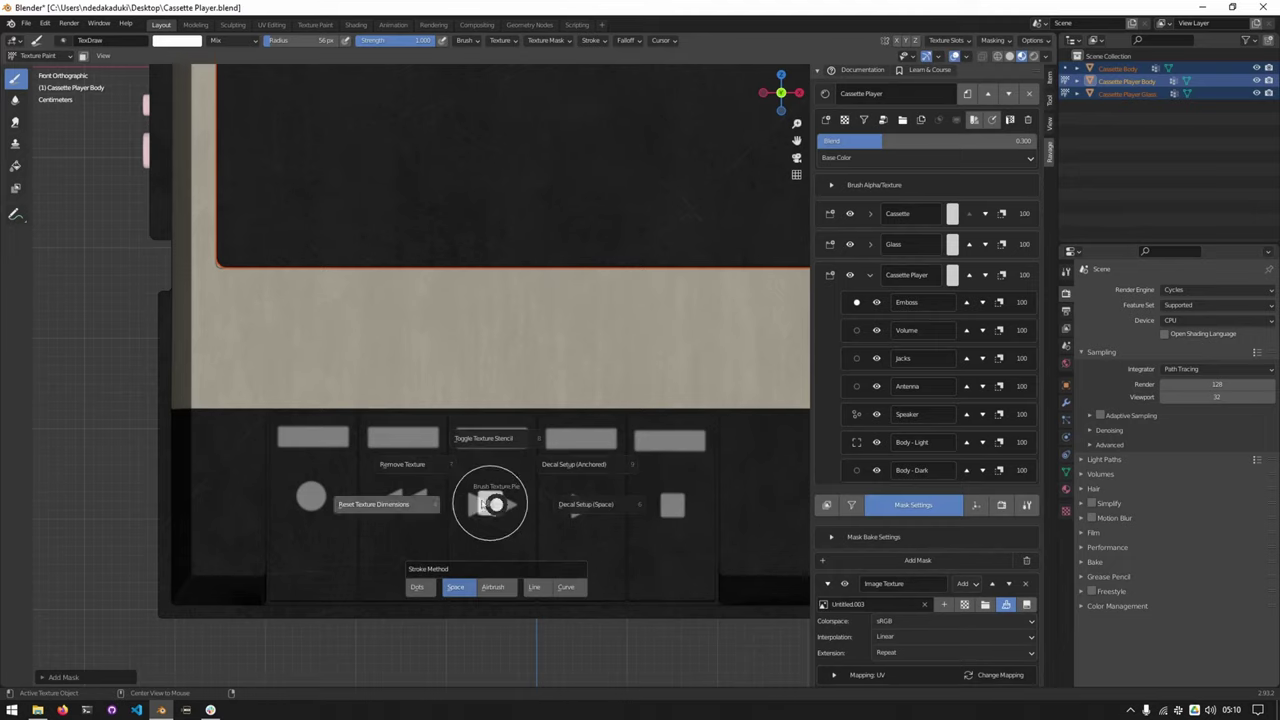
{"action": "key", "text": "ctrl+z"}
{"action": "key", "text": "shift+t"}
{"action": "left_click", "coordinate": [289, 501]}
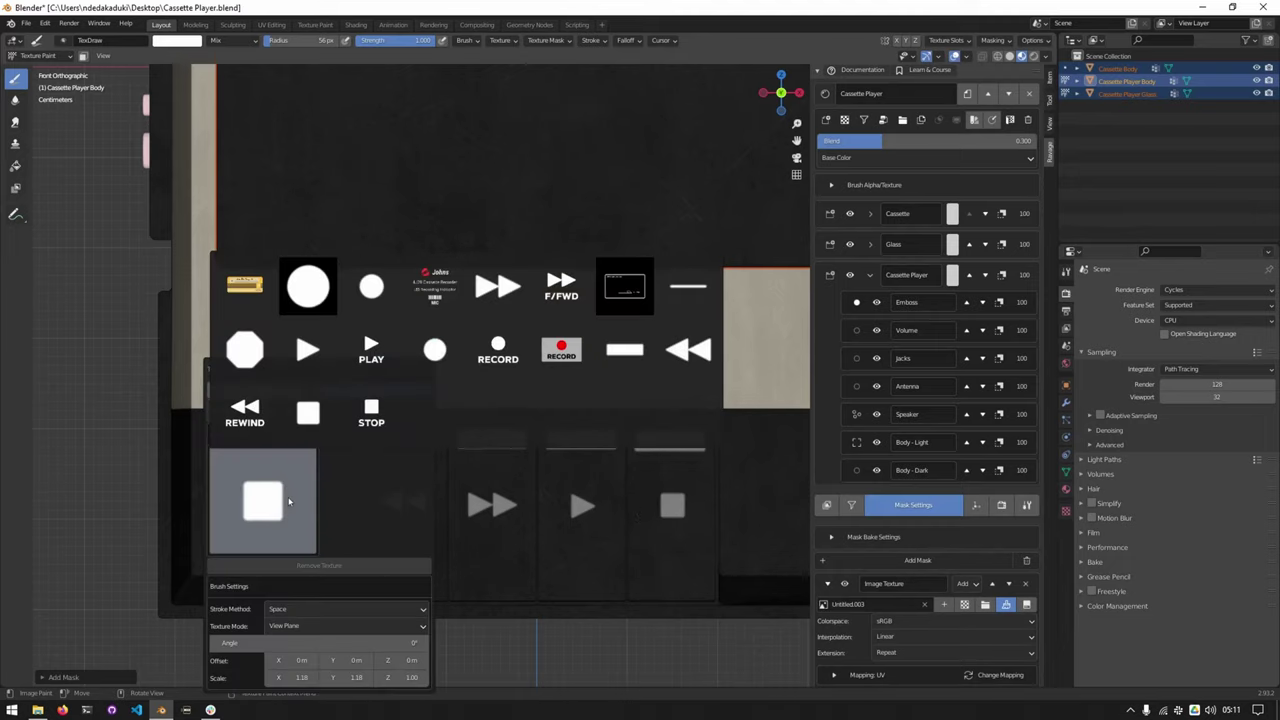
{"action": "left_click", "coordinate": [430, 341]}
{"action": "key", "text": "shift+t"}
{"action": "left_click", "coordinate": [243, 419]}
{"action": "left_click", "coordinate": [313, 495]}
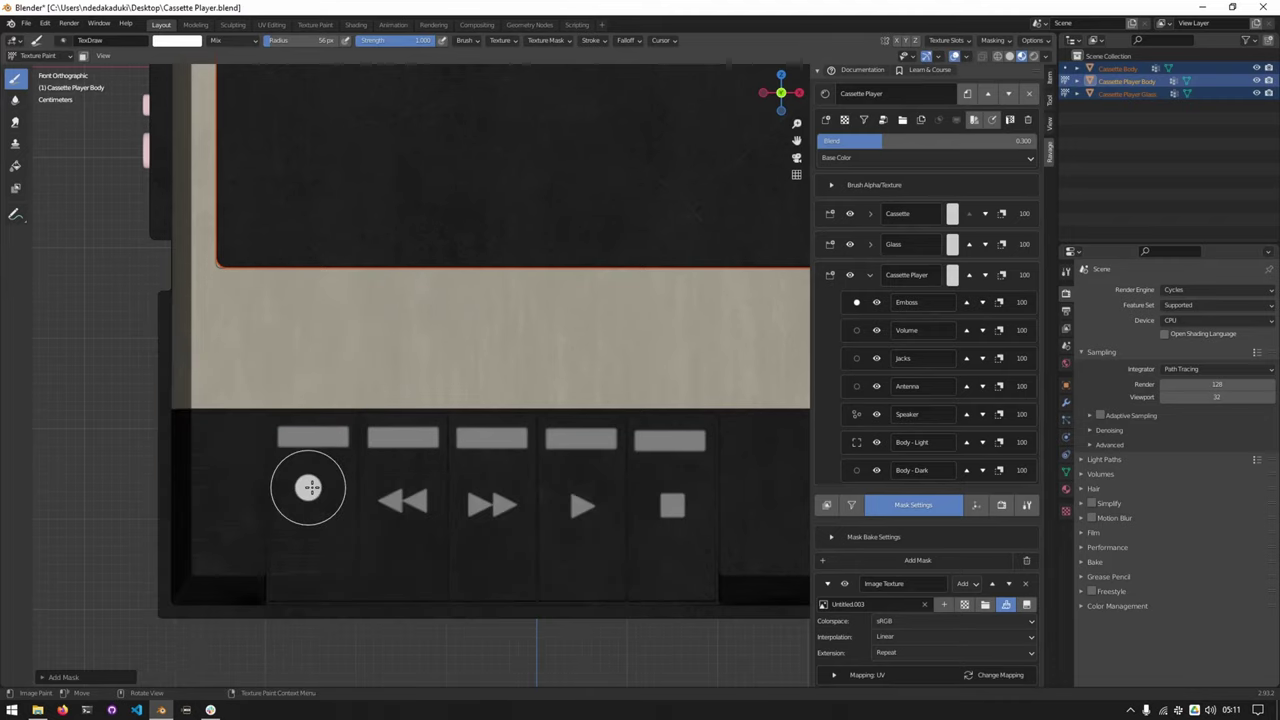
Switch to Object Mode, preview the full BSDF material and examine the embossed symbols on the buttons from several angles
{"action": "scroll", "coordinate": [312, 502], "scroll_direction": "down", "scroll_amount": 2}
{"action": "middle_click_drag", "start_coordinate": [314, 363], "coordinate": [460, 440]}
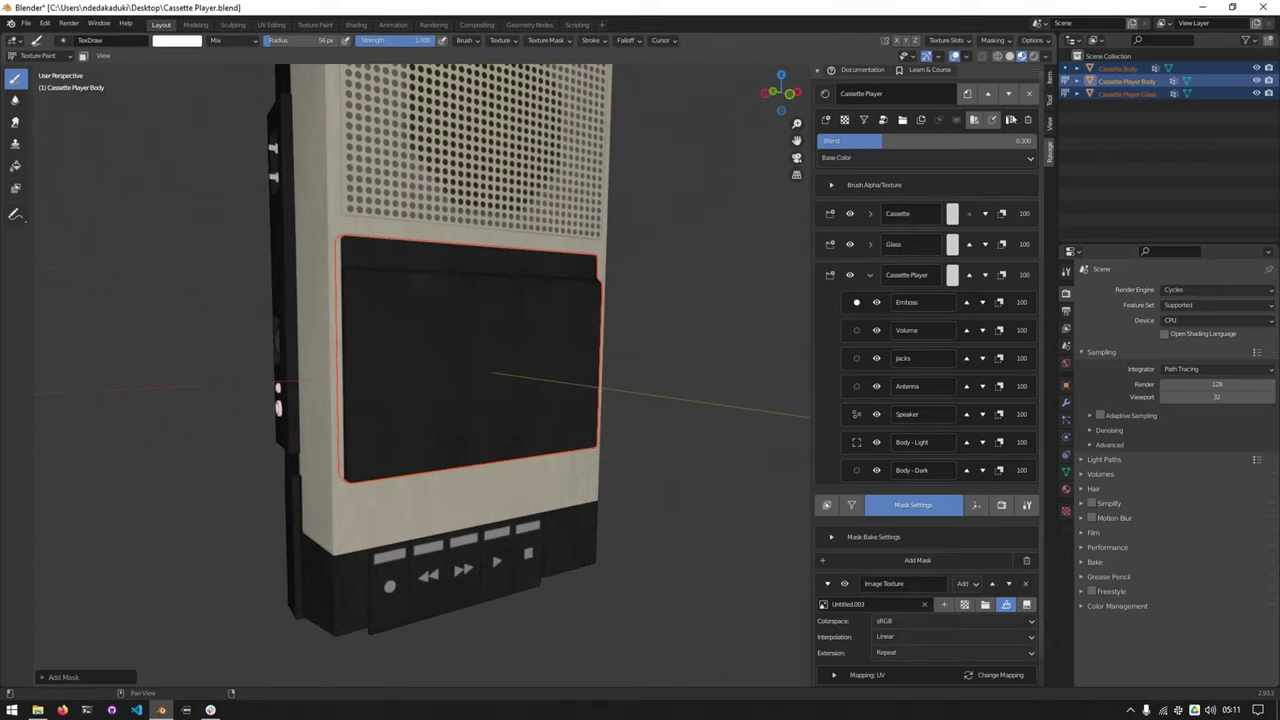
{"action": "middle_click_drag", "start_coordinate": [432, 495], "coordinate": [425, 435]}
{"action": "key", "text": "ctrl+Tab"}
{"action": "middle_click_drag", "start_coordinate": [428, 565], "coordinate": [428, 480], "text": "shift"}
{"action": "scroll", "coordinate": [440, 450], "scroll_direction": "up", "scroll_amount": 1}
{"action": "key", "text": "z"}
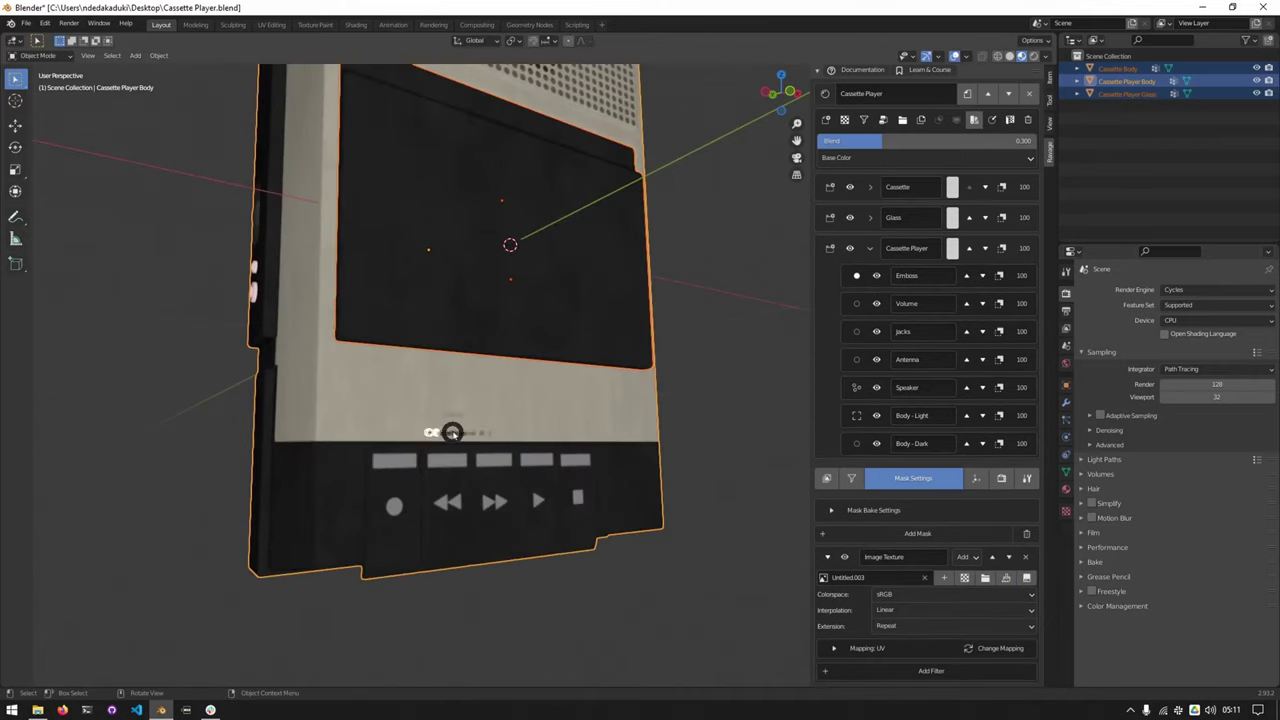
{"action": "left_click", "coordinate": [453, 497]}
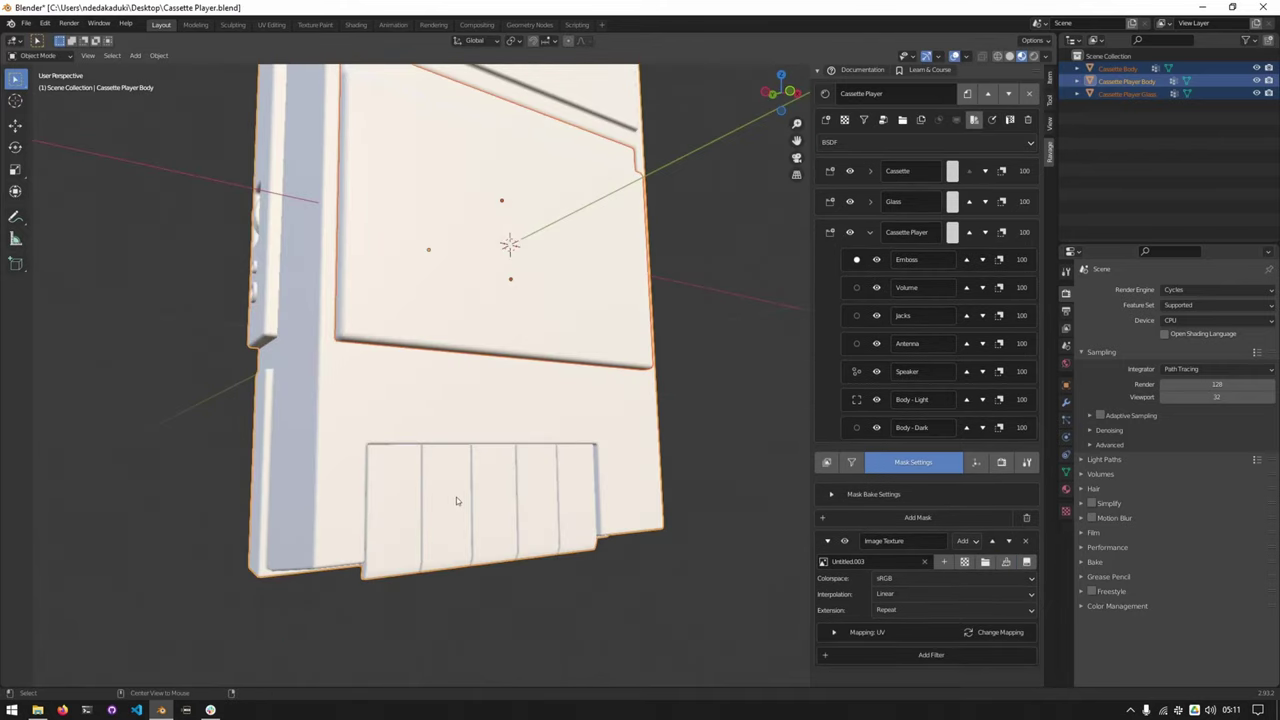
{"action": "middle_click_drag", "start_coordinate": [456, 499], "coordinate": [470, 435]}
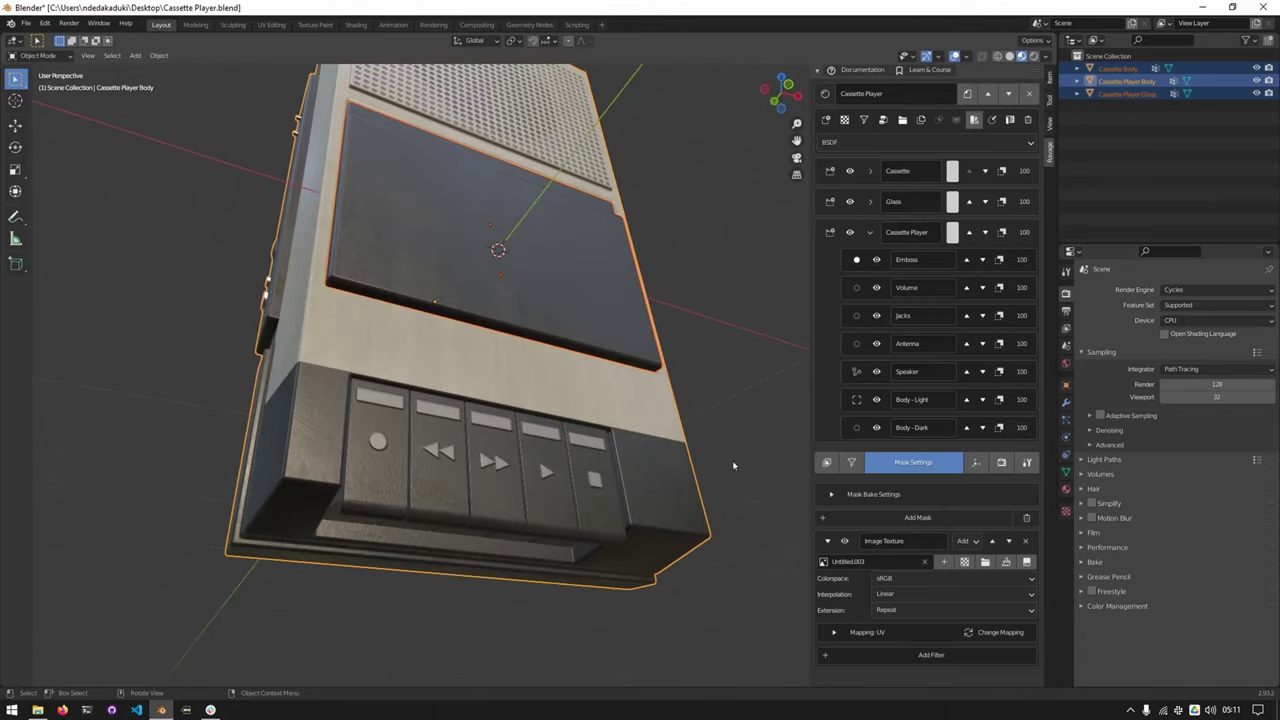
Set the Base Color value of the Emboss layer to 0.03 in its layer settings
{"action": "left_click", "coordinate": [827, 463]}
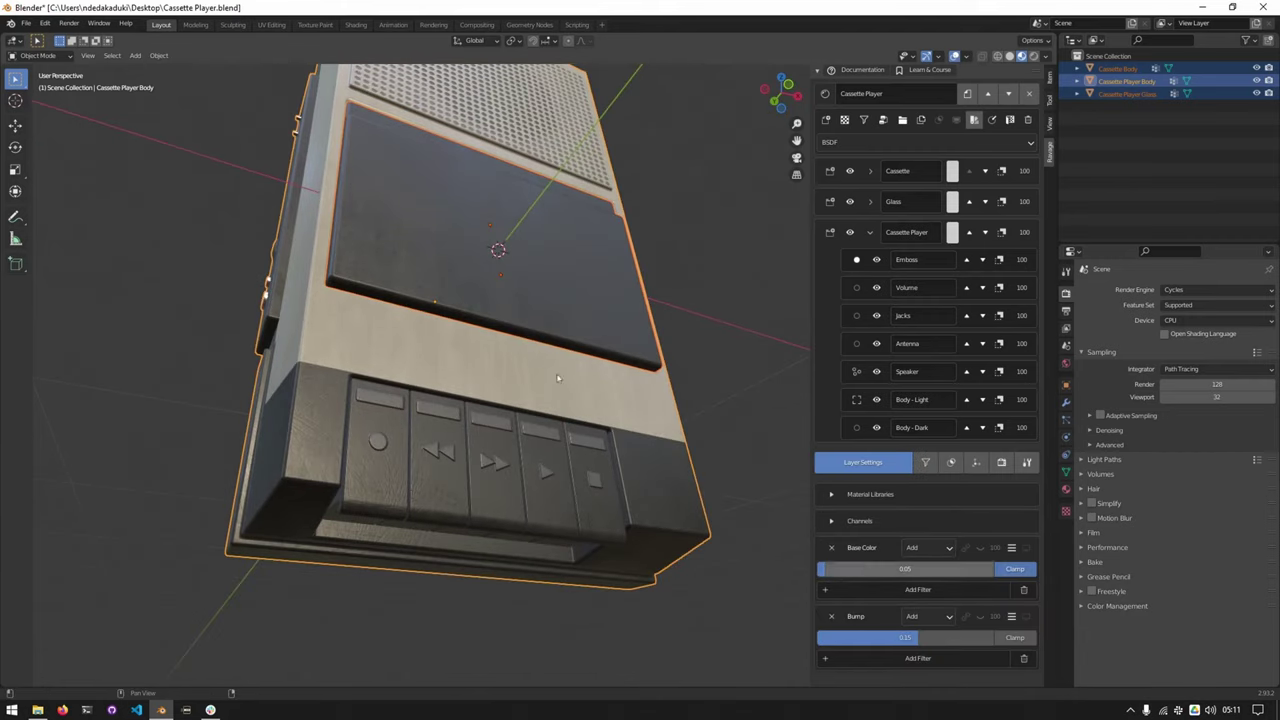
{"action": "middle_click_drag", "start_coordinate": [558, 378], "coordinate": [565, 455]}
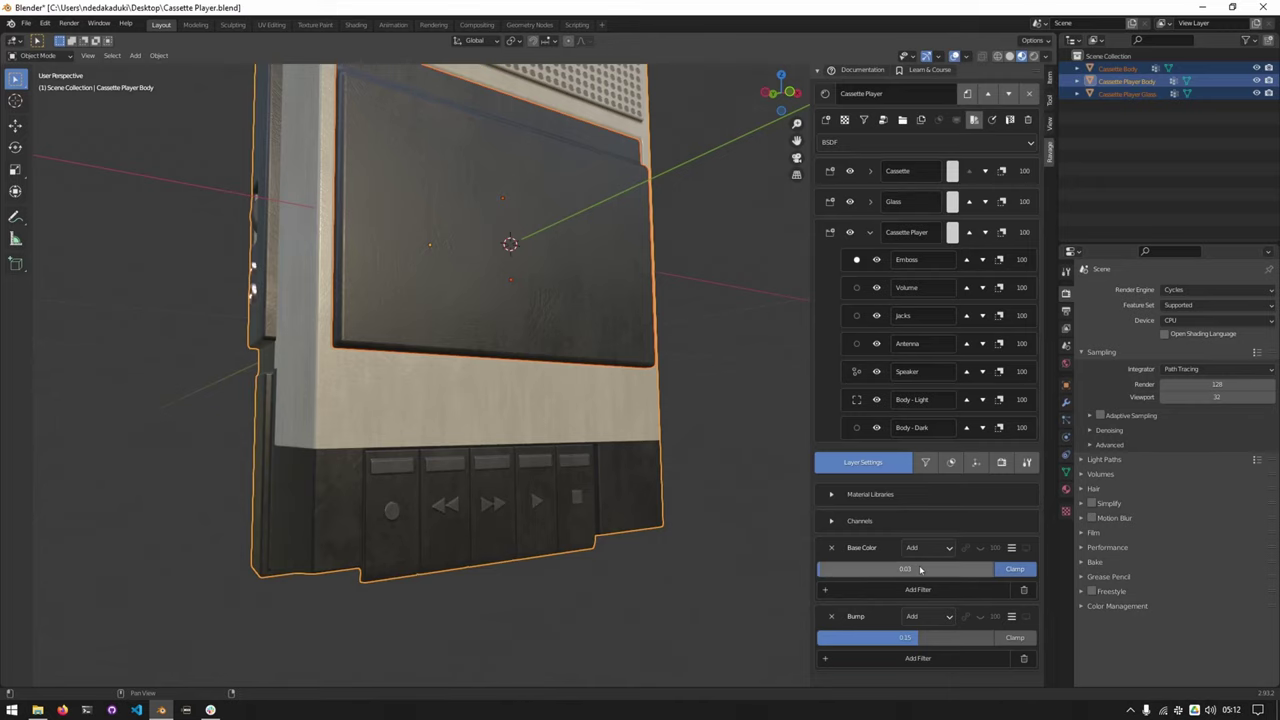
{"action": "mouse_move", "coordinate": [520, 400]}
{"action": "middle_mouse_down"}
{"action": "mouse_move", "coordinate": [440, 414]}
{"action": "mouse_move", "coordinate": [594, 303]}
{"action": "mouse_move", "coordinate": [509, 400]}
{"action": "middle_mouse_up"}
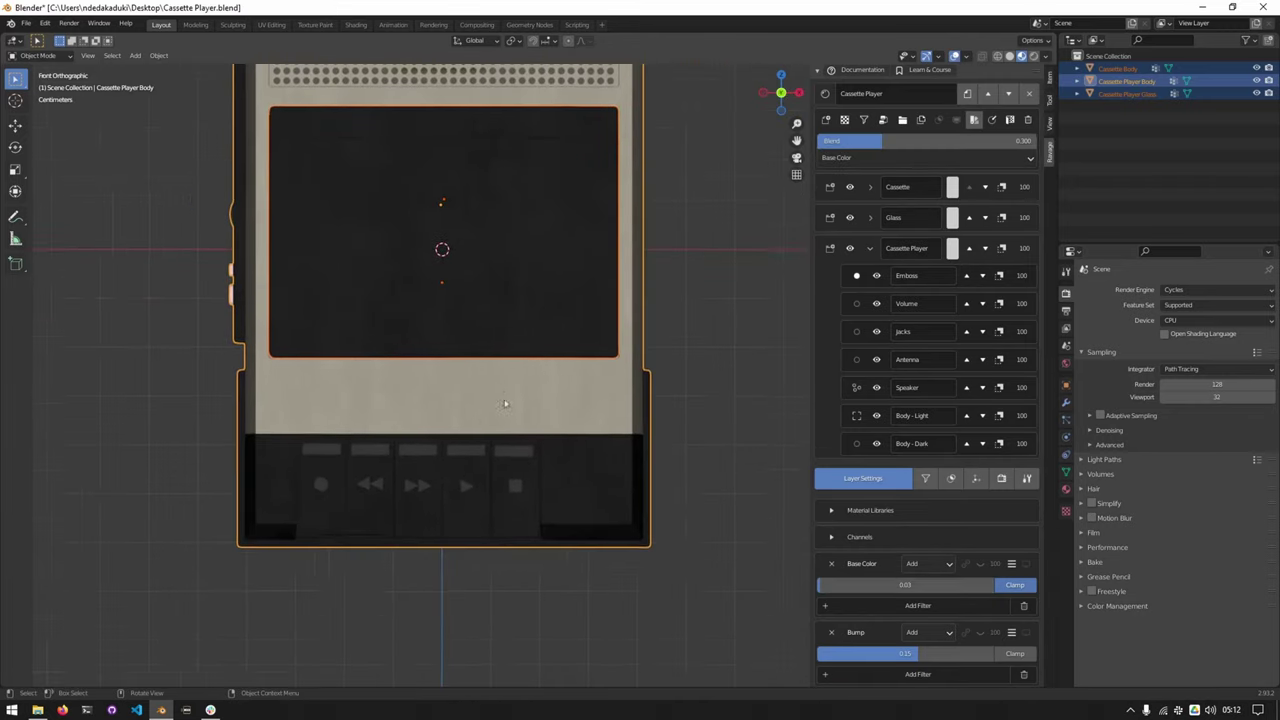
Return to Texture Paint mode and add a new layer above Emboss in the Cassette Player group
{"action": "scroll", "coordinate": [519, 391], "scroll_direction": "up", "scroll_amount": 2}
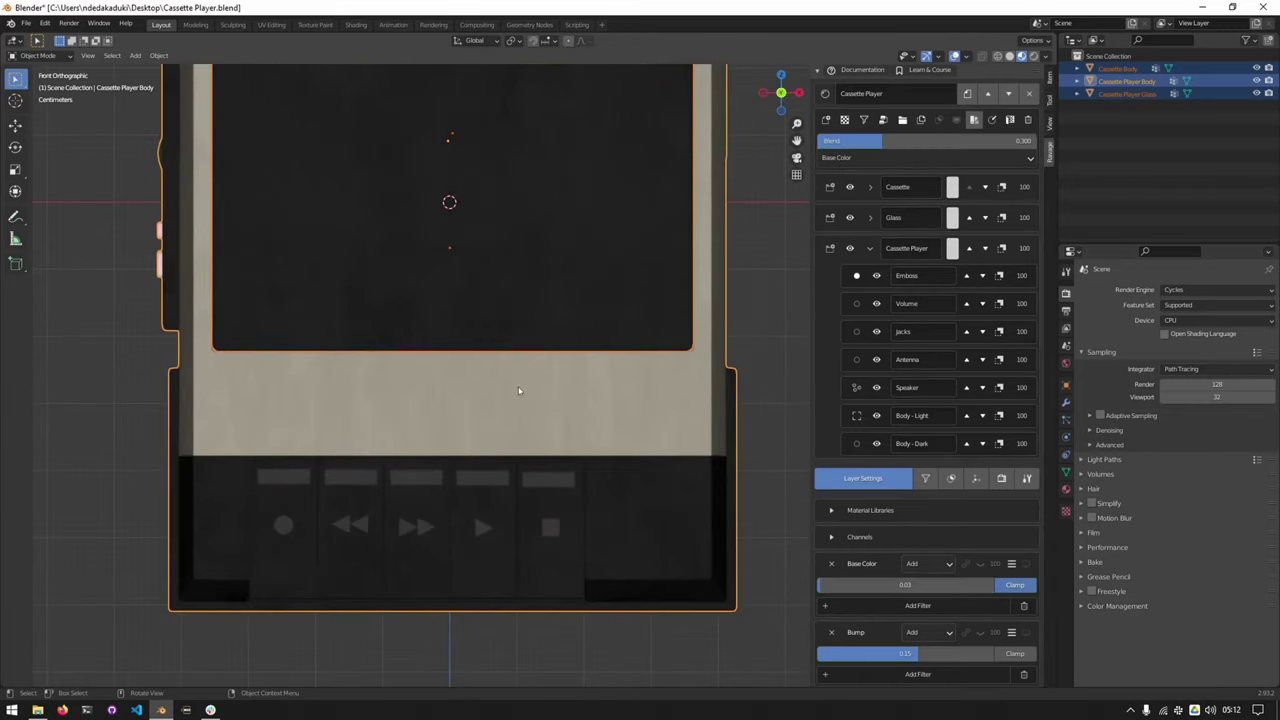
{"action": "key", "text": "ctrl+Tab"}
{"action": "key", "text": "shift+t"}
{"action": "left_click", "coordinate": [434, 397]}
{"action": "left_click", "coordinate": [705, 568]}
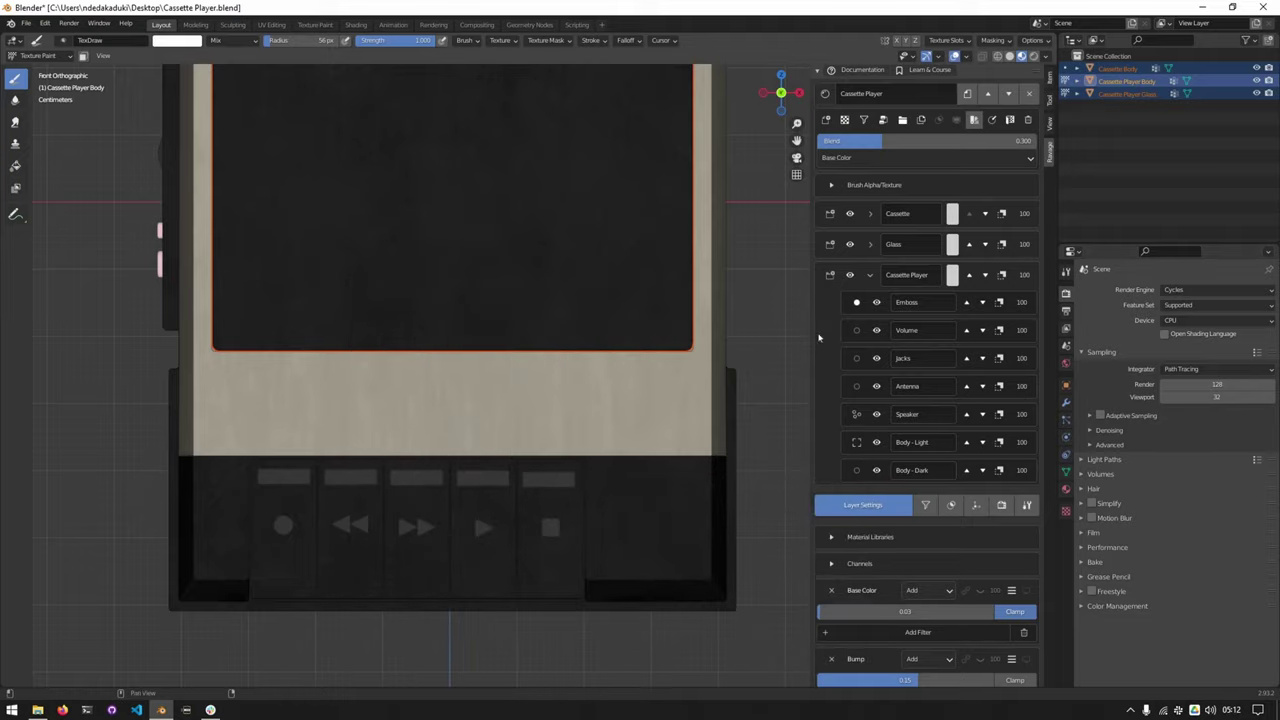
{"action": "left_click", "coordinate": [827, 121]}
{"action": "left_click", "coordinate": [815, 395]}
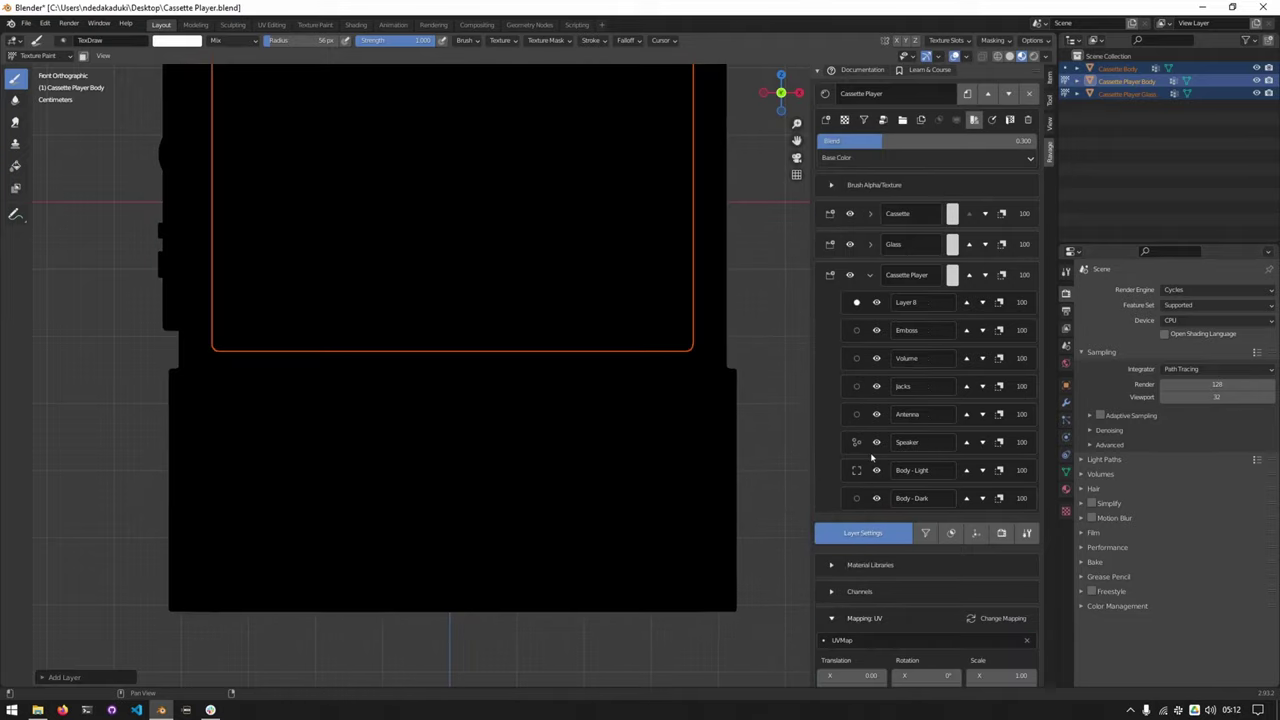
Create a 2048 image named Decals with the Black (With Alpha) preset for the new layer's Base Color
{"action": "scroll", "coordinate": [911, 600], "scroll_direction": "down", "scroll_amount": 5}
{"action": "left_click", "coordinate": [895, 481]}
{"action": "left_click", "coordinate": [979, 613]}
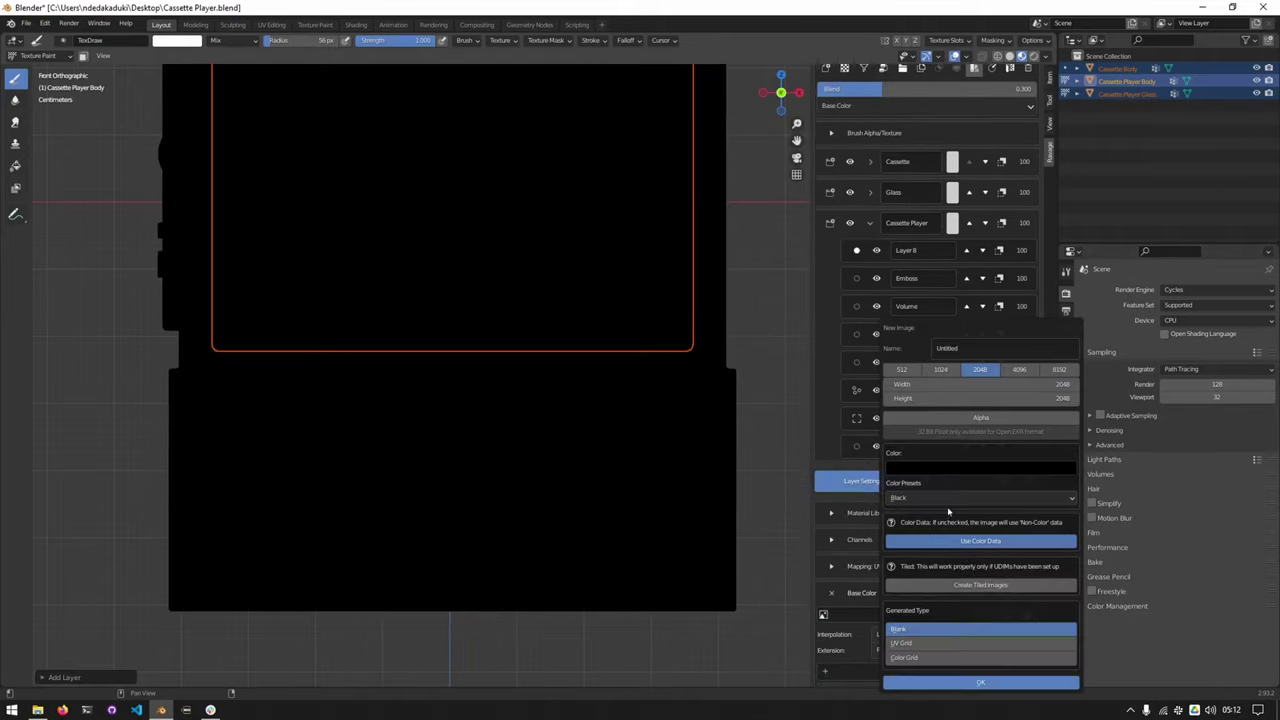
{"action": "left_click", "coordinate": [945, 498]}
{"action": "left_click", "coordinate": [938, 525]}
{"action": "left_click", "coordinate": [960, 348]}
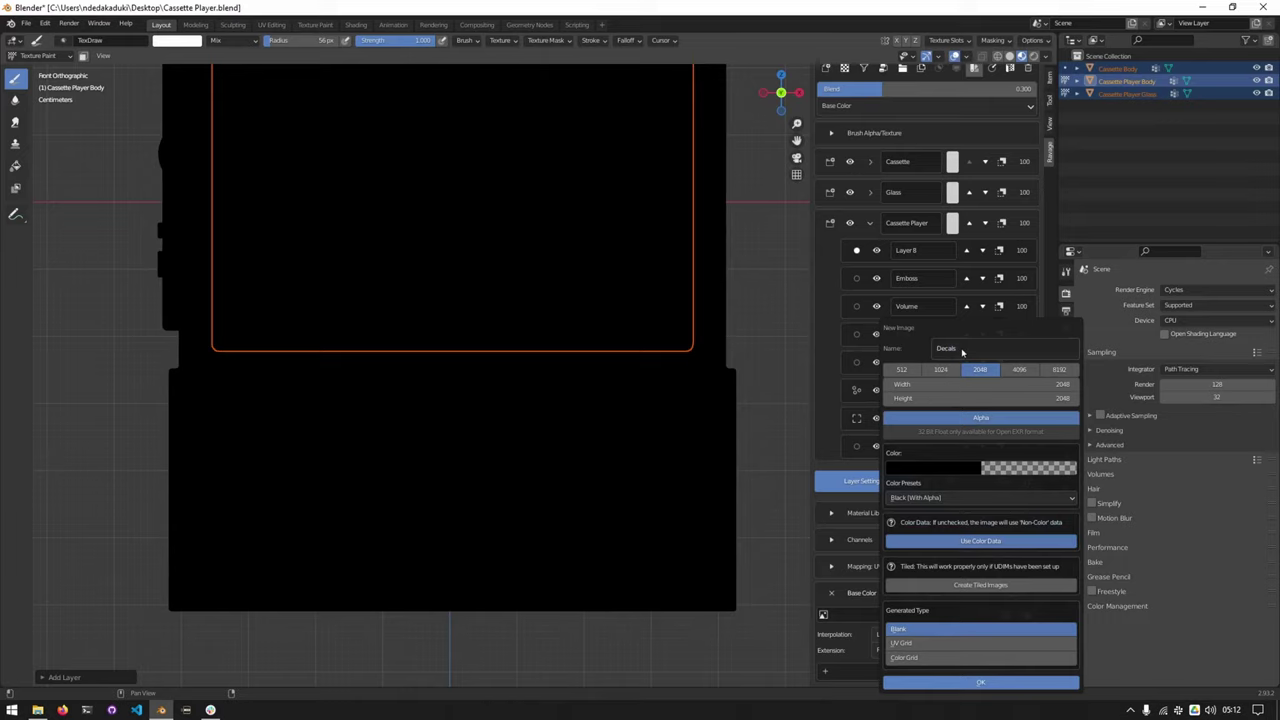
{"action": "left_click", "coordinate": [977, 682]}
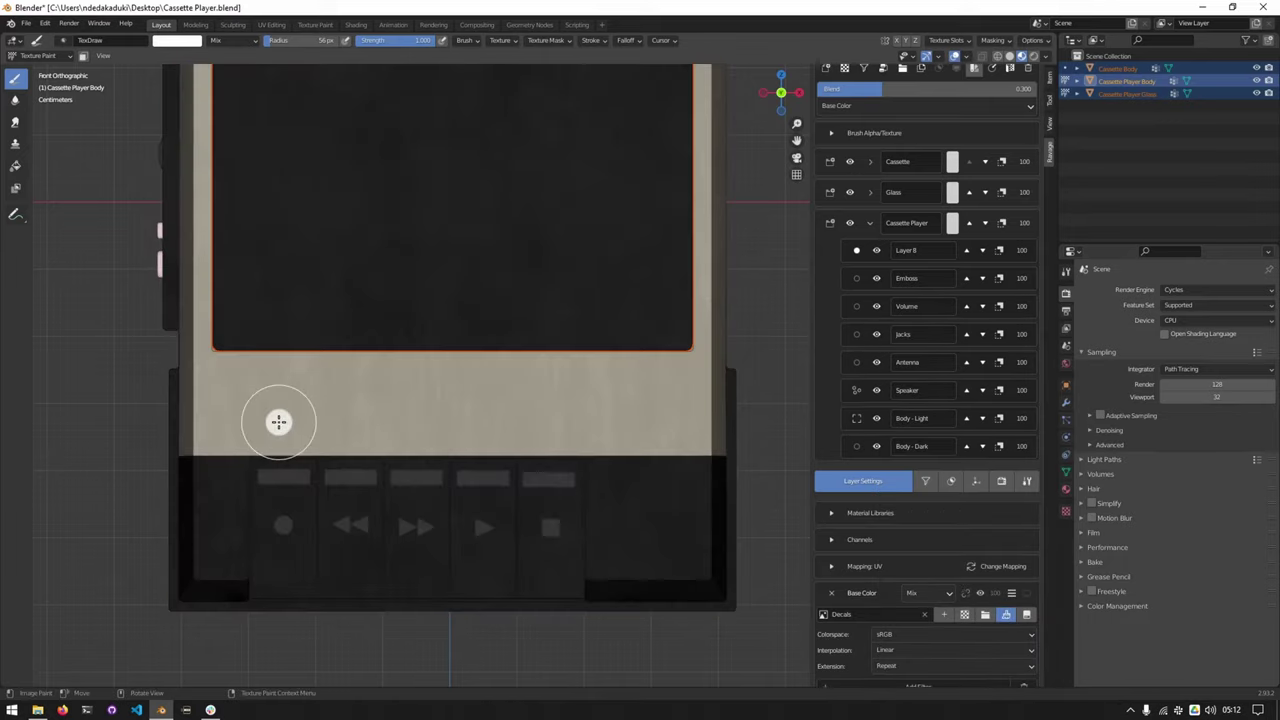
Load the white RECORD label texture and stamp it at a 59 px radius on the light body above the first button
{"action": "key", "text": "shift+t"}
{"action": "left_click", "coordinate": [246, 419]}
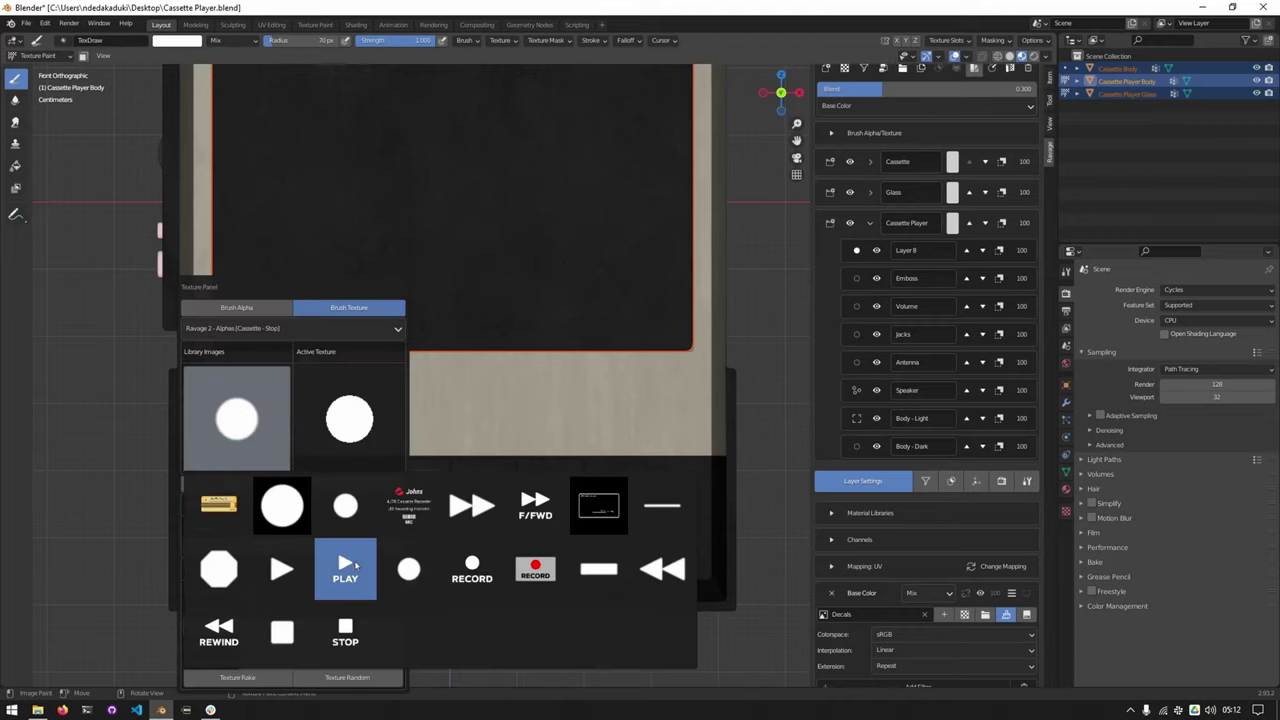
{"action": "left_click", "coordinate": [471, 568]}
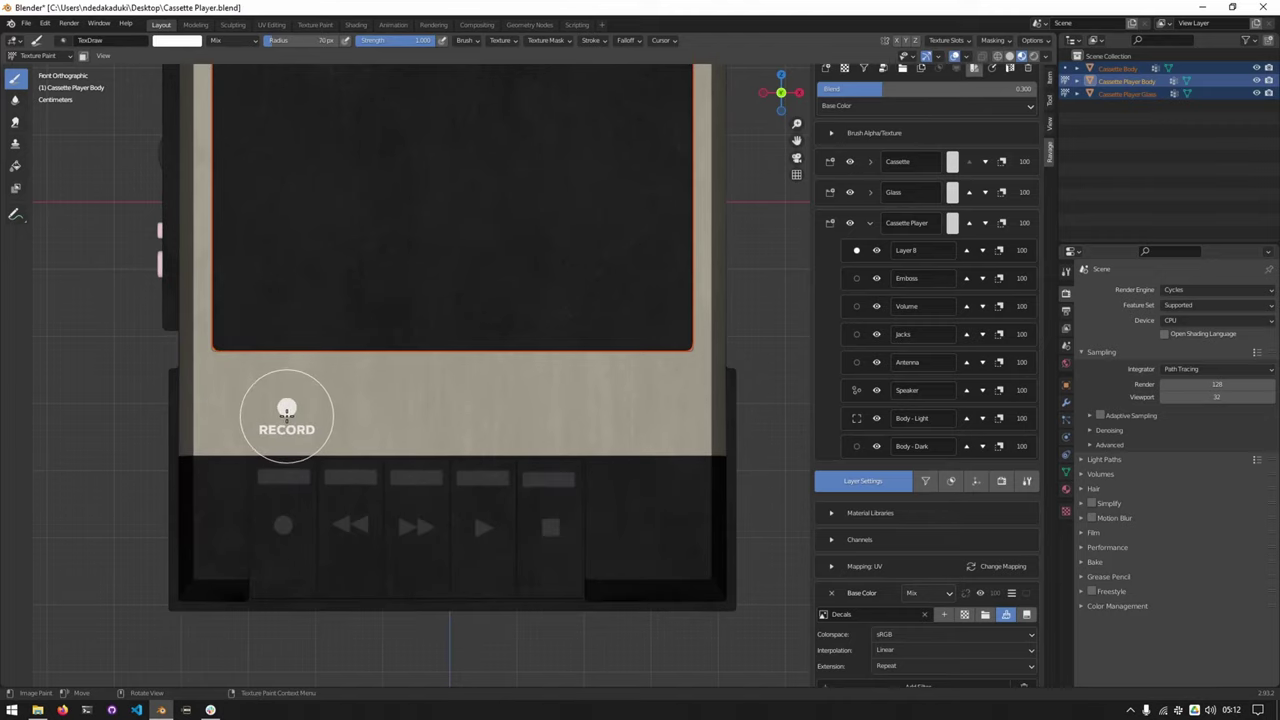
{"action": "left_click", "coordinate": [283, 421]}
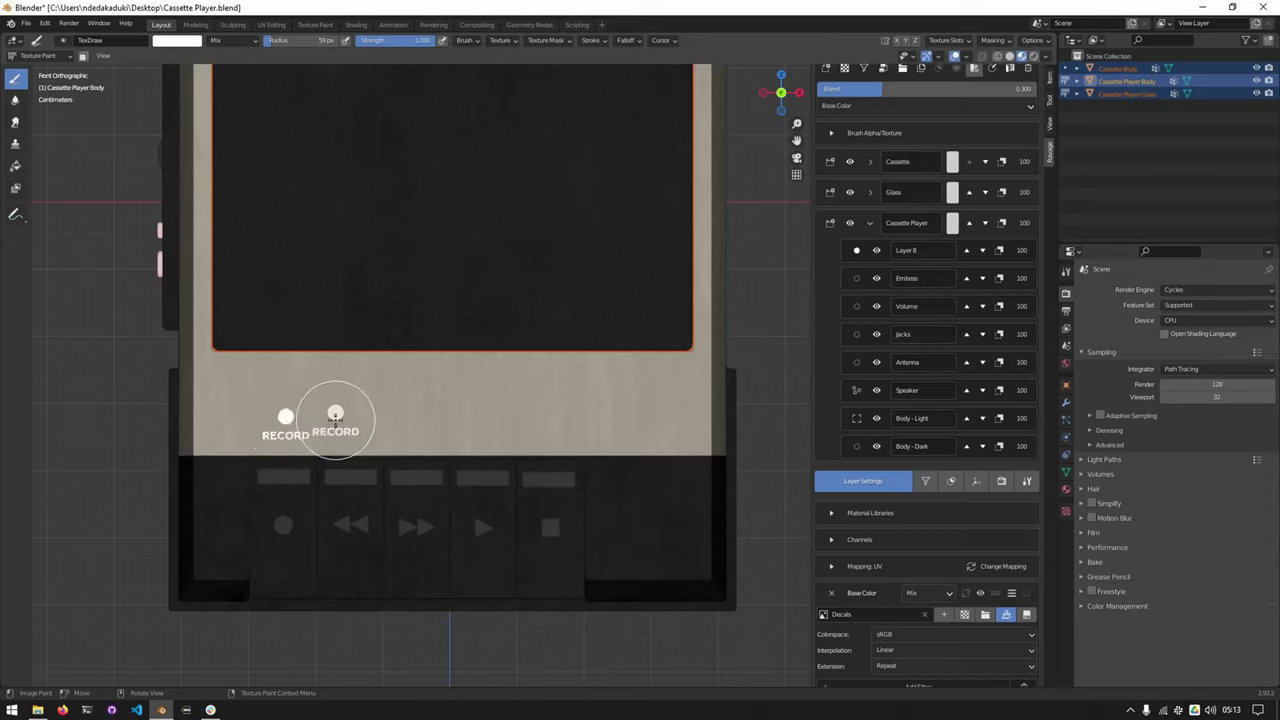
Stamp the REWIND label above the second button and the F/FWD label above the third, using the matching library textures
{"action": "key", "text": "ctrl+t"}
{"action": "left_click", "coordinate": [318, 426]}
{"action": "left_click", "coordinate": [290, 622]}
{"action": "key", "text": "ctrl+t"}
{"action": "left_click", "coordinate": [371, 418]}
{"action": "left_click", "coordinate": [670, 506]}
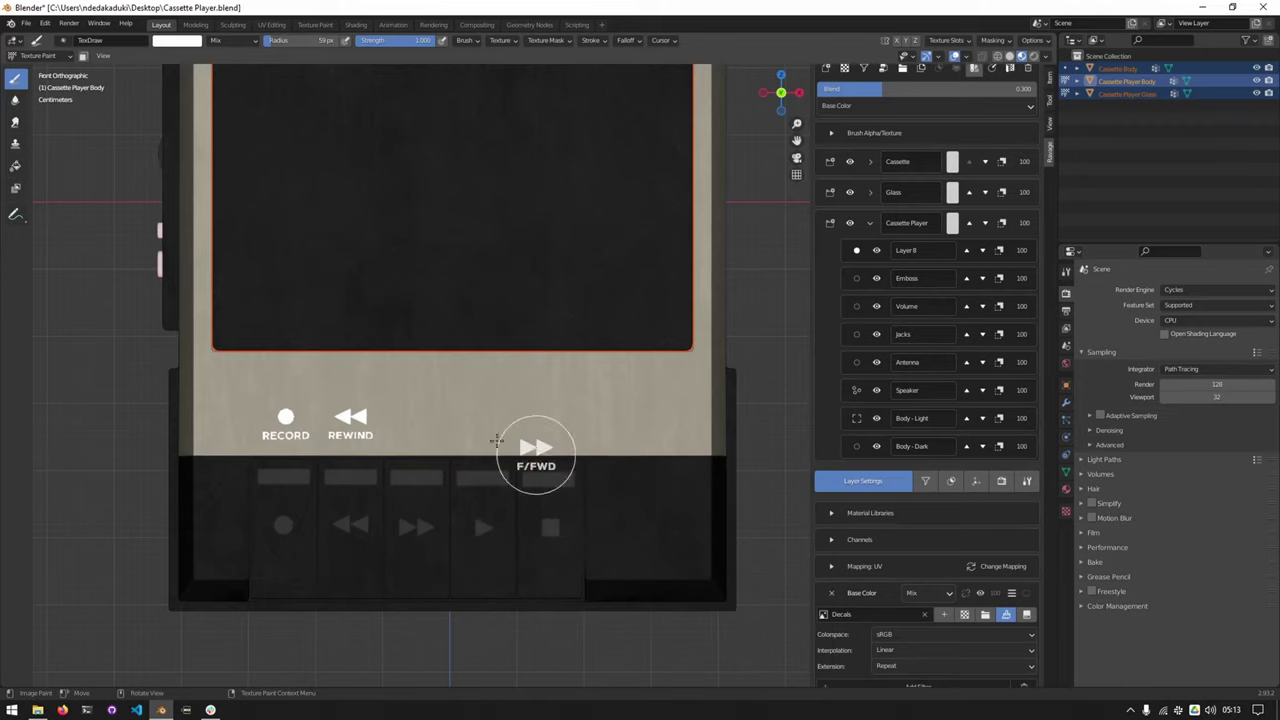
Stamp the PLAY label above the fourth button and the STOP label above the fifth, using the matching library textures
{"action": "key", "text": "ctrl+t"}
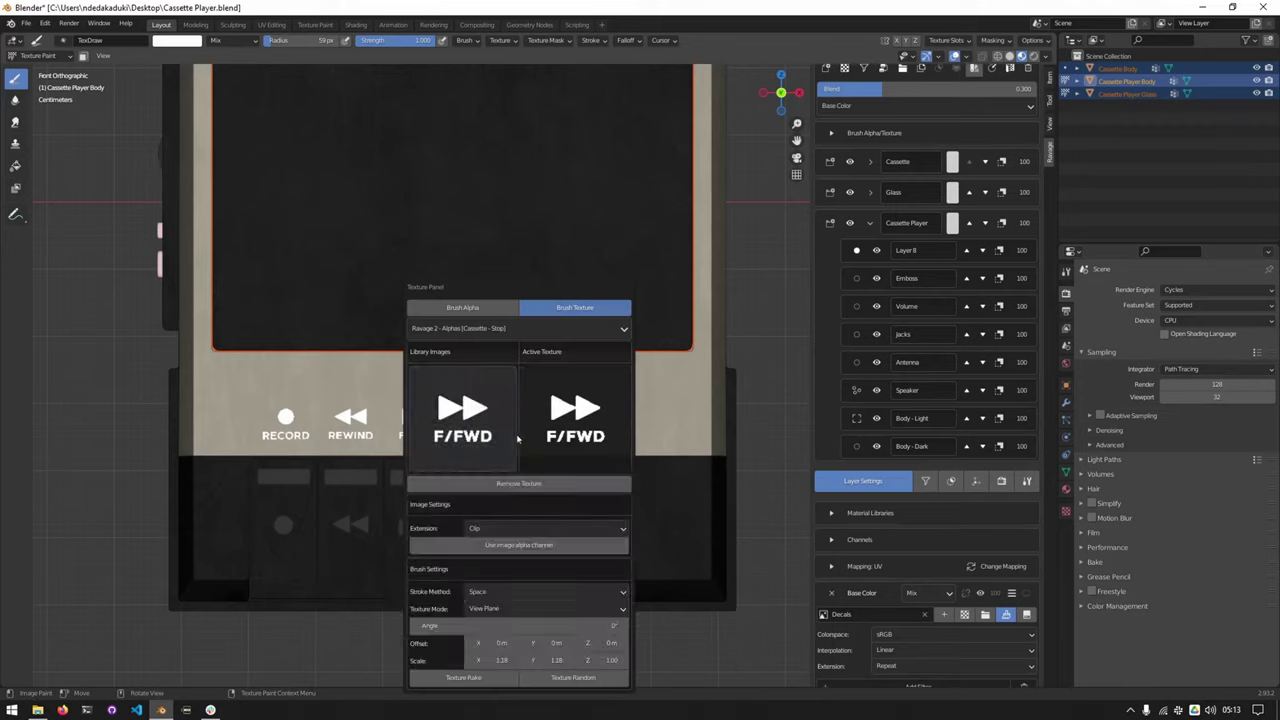
{"action": "left_click", "coordinate": [466, 423]}
{"action": "left_click", "coordinate": [572, 570]}
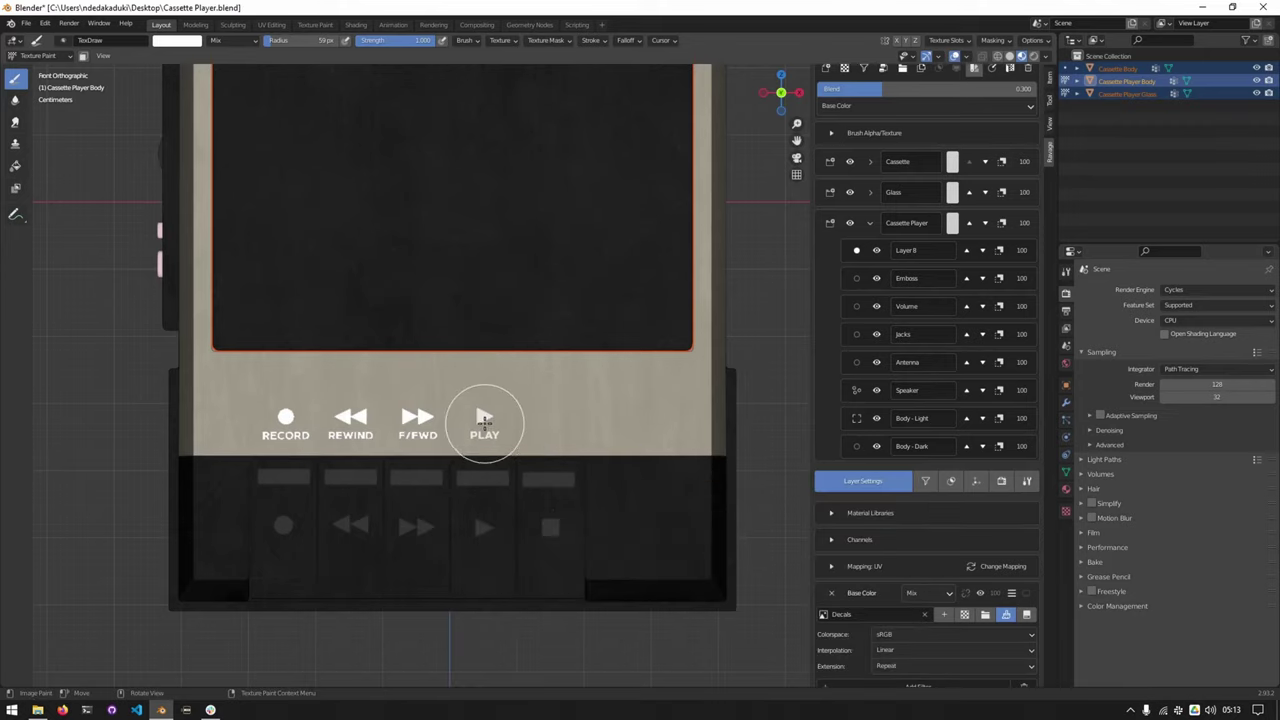
{"action": "key", "text": "ctrl+t"}
{"action": "left_click", "coordinate": [466, 428]}
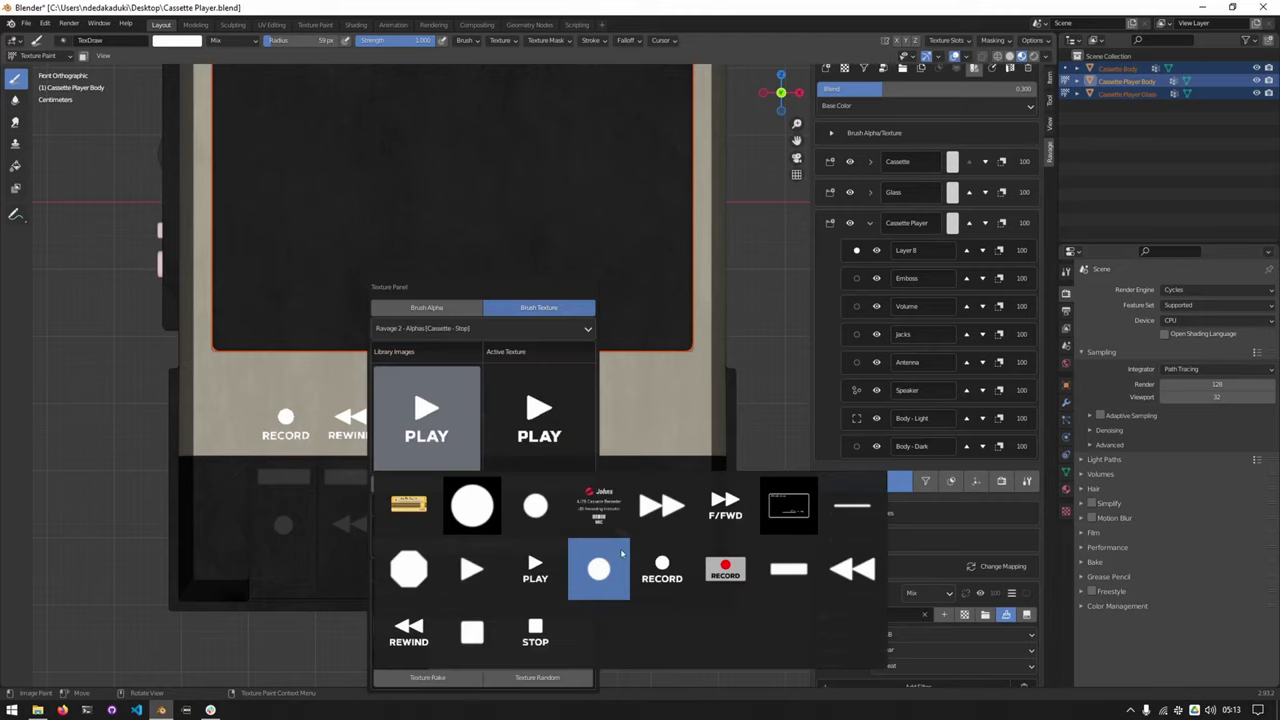
{"action": "left_click", "coordinate": [550, 620]}
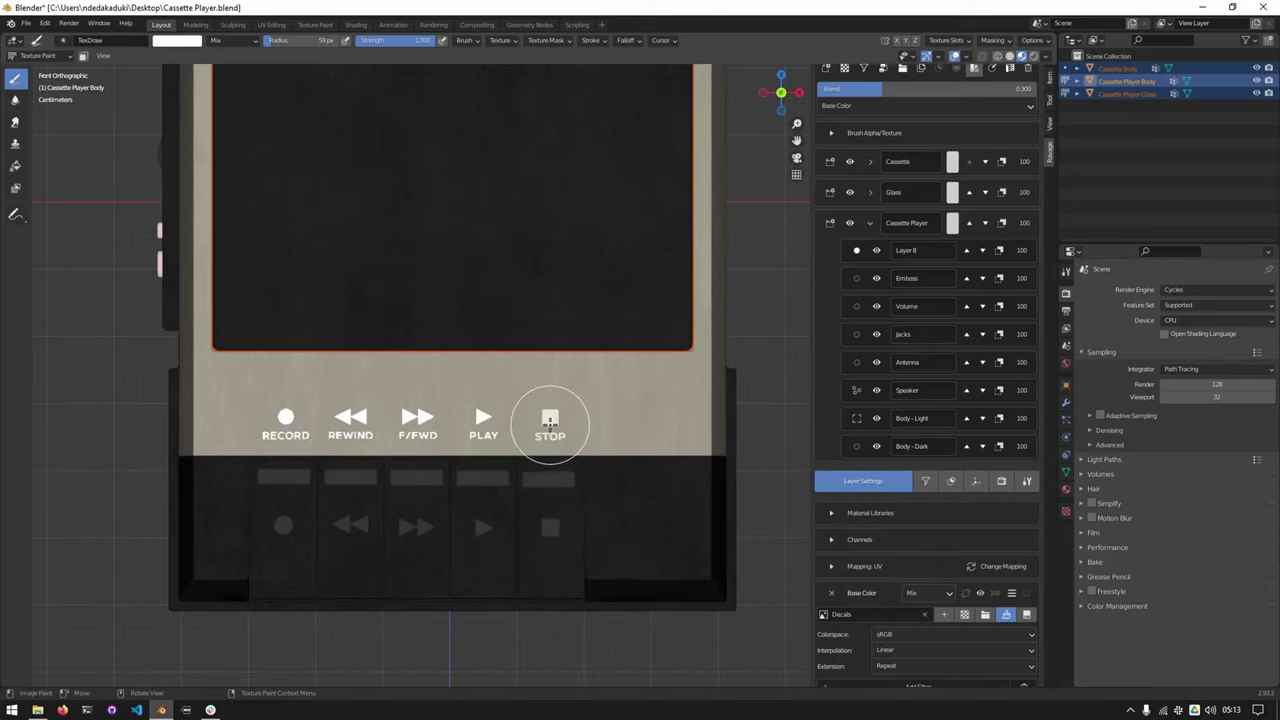
Load the RECORD label texture with the red dot and stamp it at a 101 px radius beside the STOP label
{"action": "key", "text": "ctrl+t"}
{"action": "left_click", "coordinate": [614, 414]}
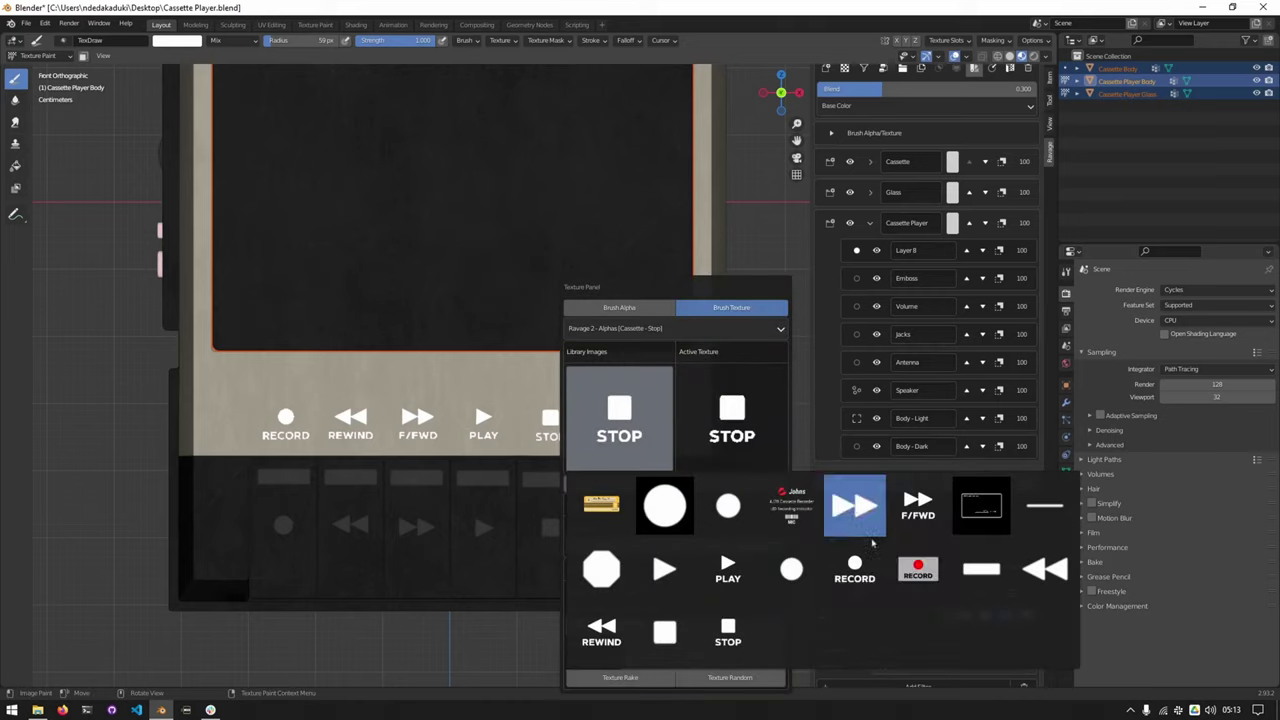
{"action": "left_click", "coordinate": [914, 563]}
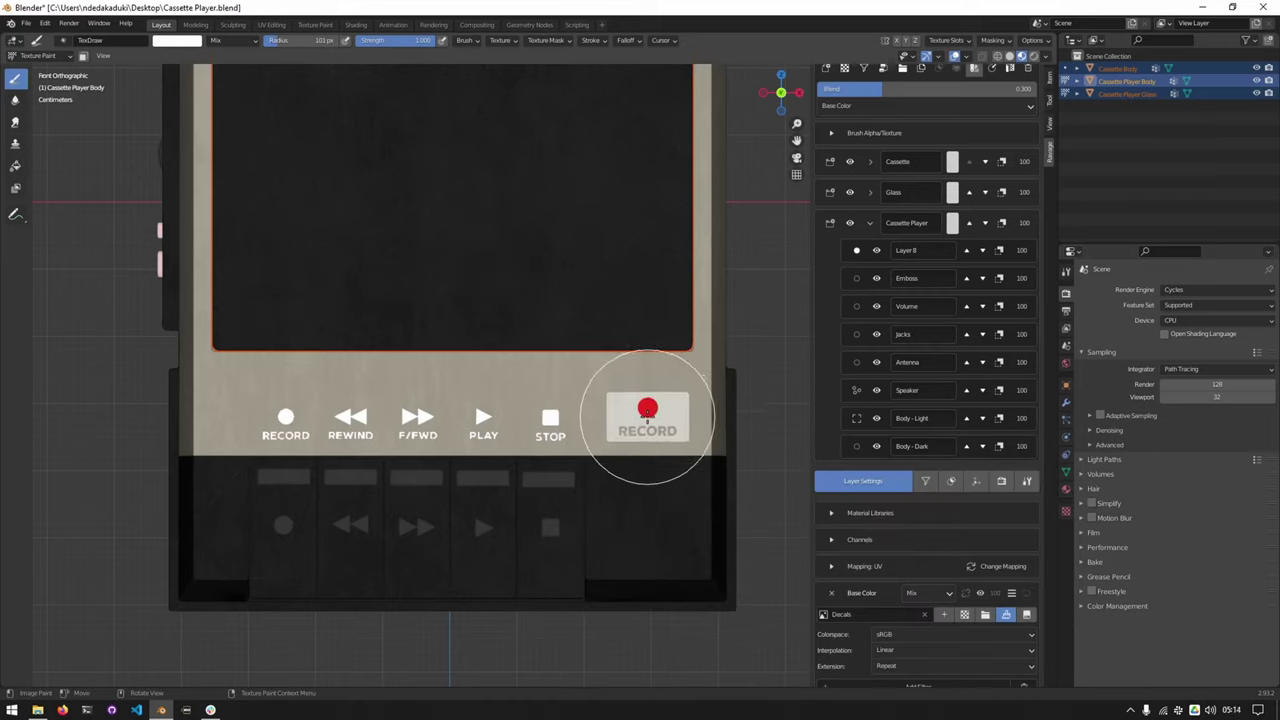
{"action": "left_click", "coordinate": [648, 418]}
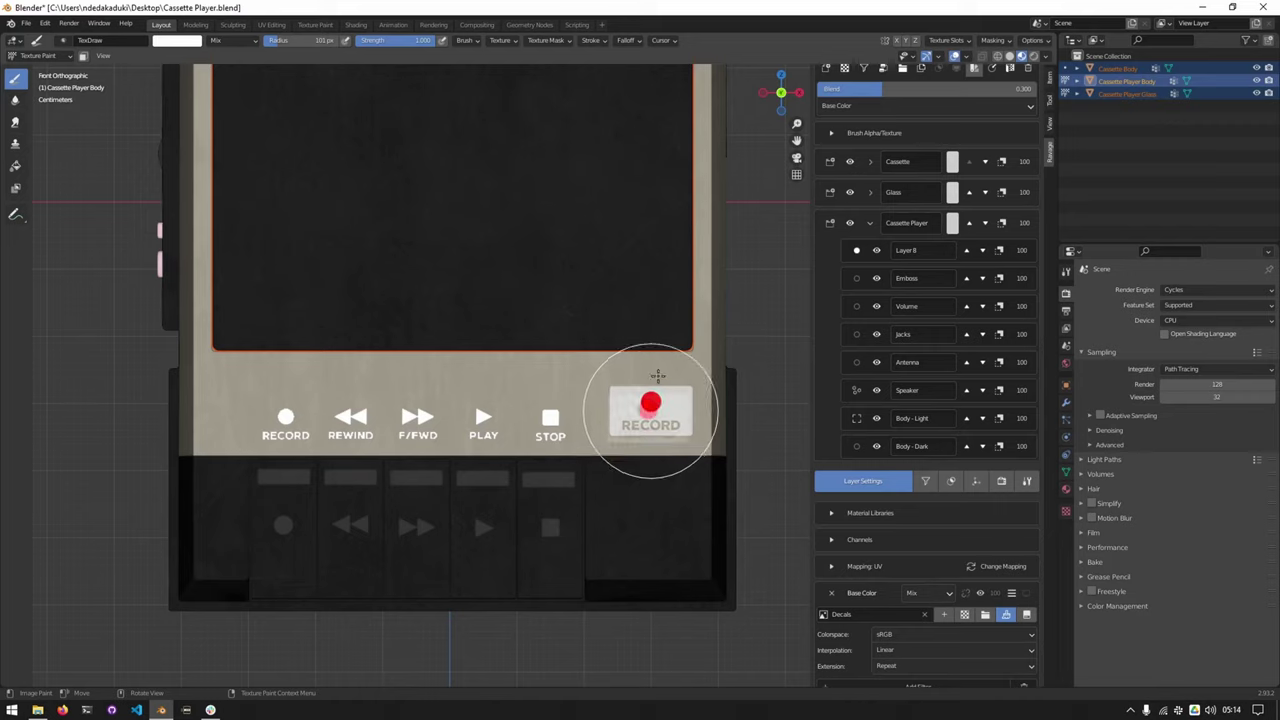
Select the Emboss layer's mask for painting and load the Johns cassette recorder decal as a stencil texture
{"action": "left_click", "coordinate": [856, 279]}
{"action": "left_click", "coordinate": [951, 482]}
{"action": "right_click", "coordinate": [592, 479]}
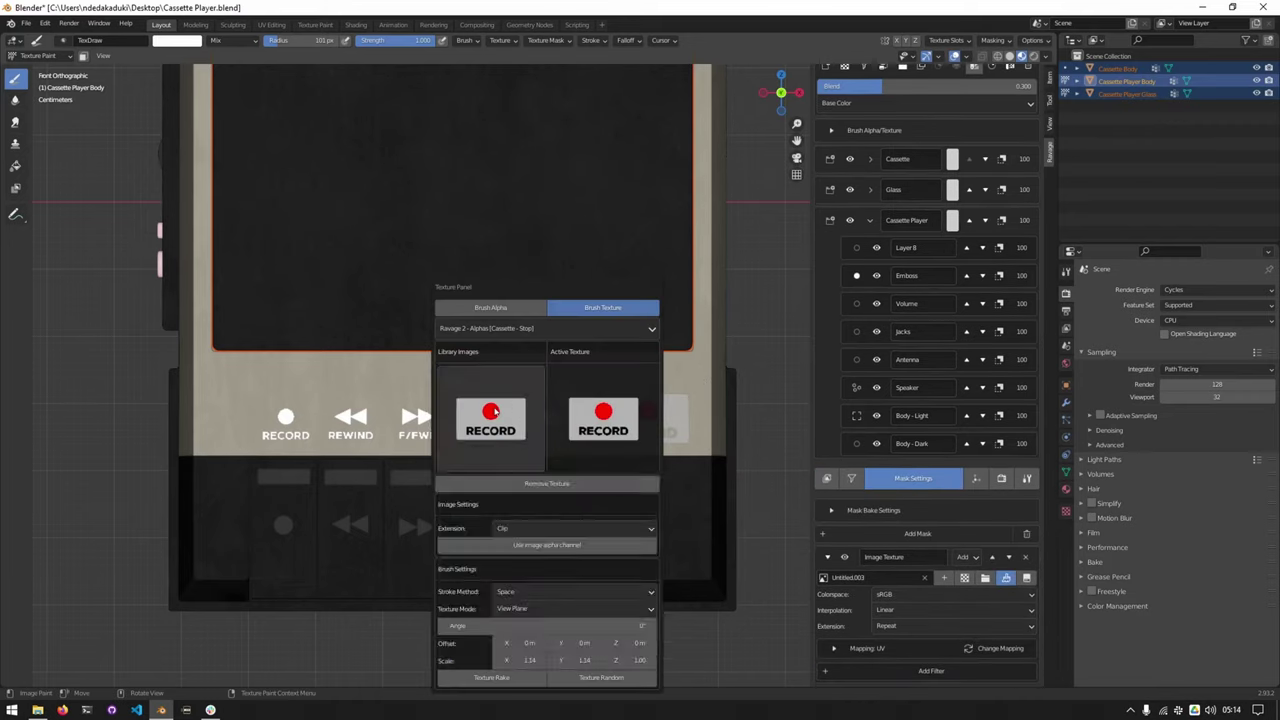
{"action": "left_click", "coordinate": [540, 455]}
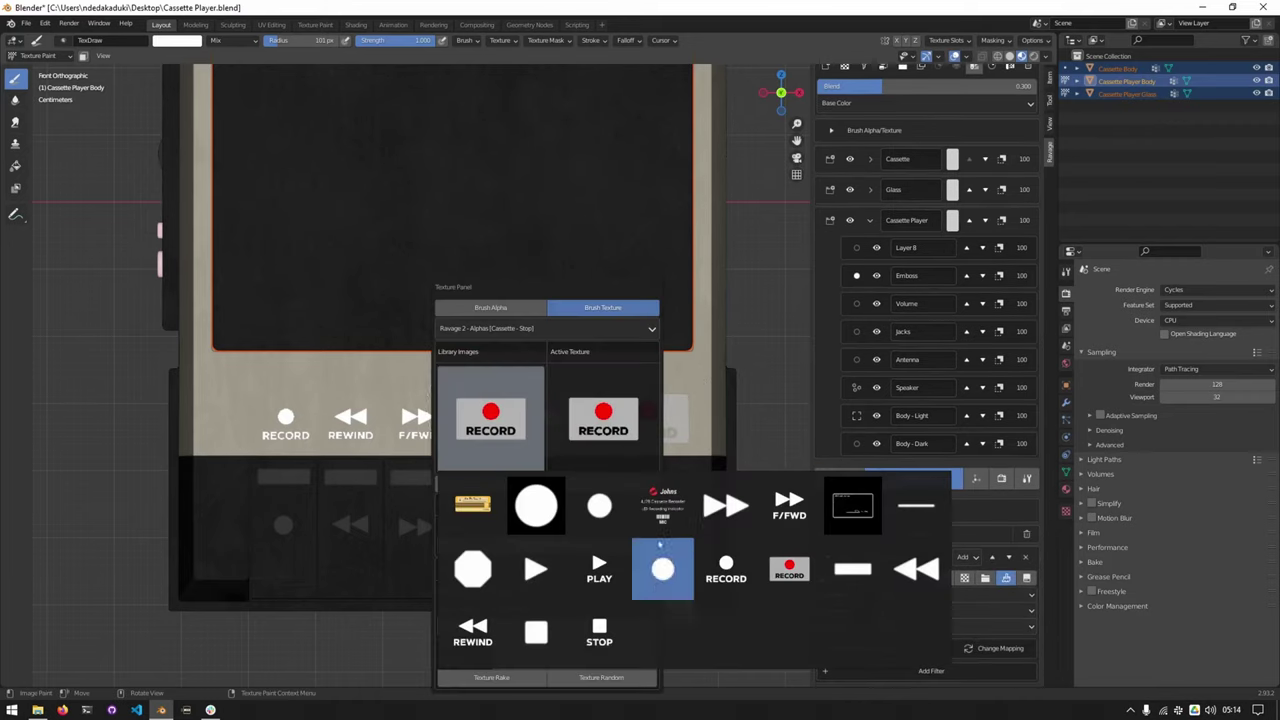
{"action": "left_click", "coordinate": [663, 515]}
{"action": "key", "text": "alt+t"}
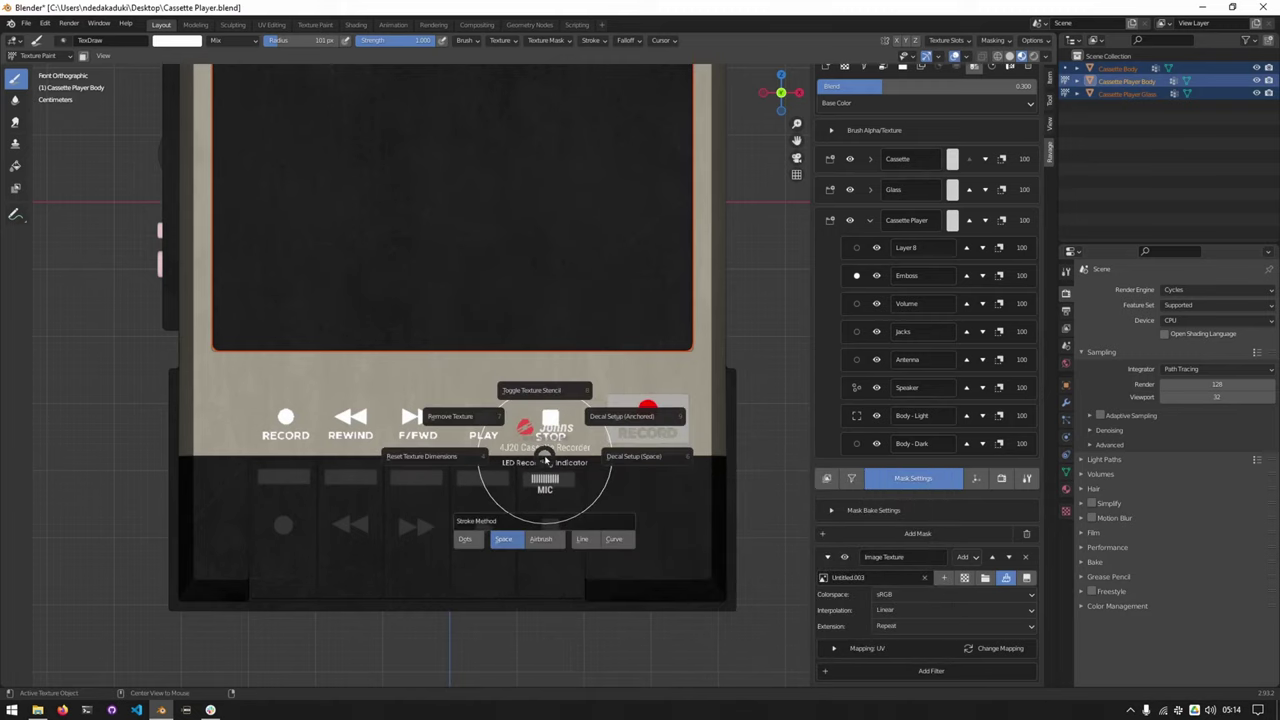
{"action": "left_click", "coordinate": [546, 384]}
Fit the stencil's MIC graphic over the dark area beside the stop button and paint it into the mask at a 36 px radius
{"action": "middle_click_drag", "start_coordinate": [519, 449], "coordinate": [419, 475], "text": "shift"}
{"action": "right_click_drag", "start_coordinate": [447, 516], "coordinate": [551, 449]}
{"action": "mouse_move", "coordinate": [642, 542]}
{"action": "middle_mouse_down", "text": "ctrl"}
{"action": "mouse_move", "coordinate": [642, 475]}
{"action": "mouse_move", "coordinate": [565, 369]}
{"action": "middle_mouse_up", "text": "ctrl"}
{"action": "right_click_drag", "start_coordinate": [577, 490], "coordinate": [557, 443]}
{"action": "key", "text": "f"}
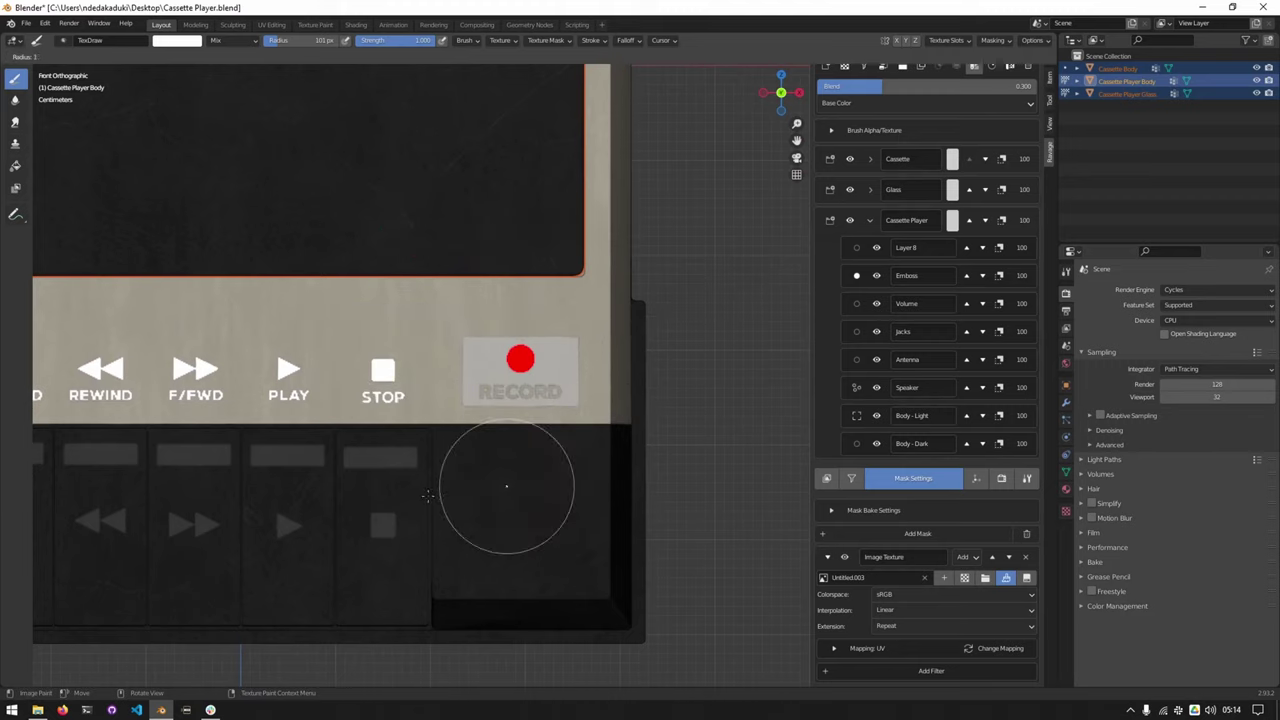
{"action": "left_click", "coordinate": [477, 478]}
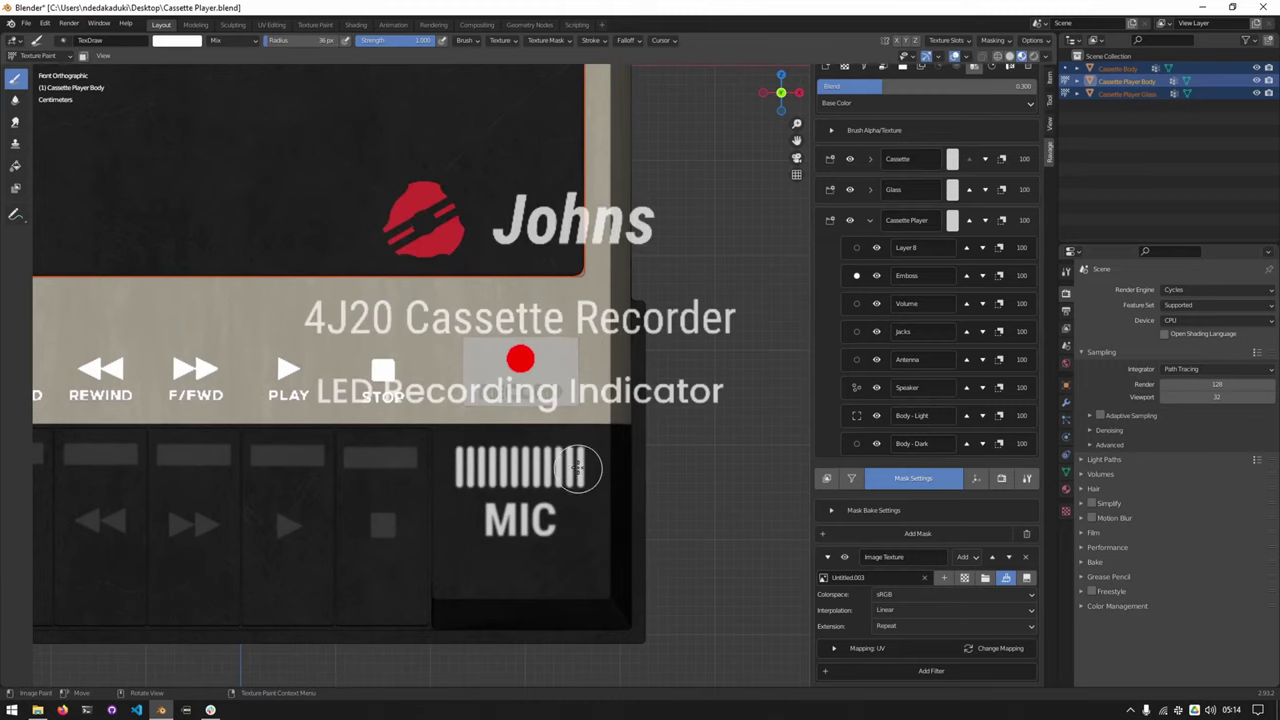
Place the stencil's Johns logo above the speaker grille at the body's upper corner and paint it into the Emboss mask at a 68 px radius
{"action": "middle_click_drag", "start_coordinate": [482, 467], "coordinate": [533, 614], "text": "ctrl"}
{"action": "middle_click_drag", "start_coordinate": [440, 120], "coordinate": [670, 680], "text": "shift"}
{"action": "middle_click_drag", "start_coordinate": [489, 360], "coordinate": [489, 240], "text": "ctrl"}
{"action": "middle_click_drag", "start_coordinate": [489, 240], "coordinate": [520, 290], "text": "shift"}
{"action": "right_click_drag", "start_coordinate": [663, 170], "coordinate": [645, 194], "text": "shift"}
{"action": "mouse_move", "coordinate": [587, 274]}
{"action": "right_mouse_down"}
{"action": "mouse_move", "coordinate": [520, 287]}
{"action": "mouse_move", "coordinate": [566, 277]}
{"action": "right_mouse_up"}
{"action": "key", "text": "f"}
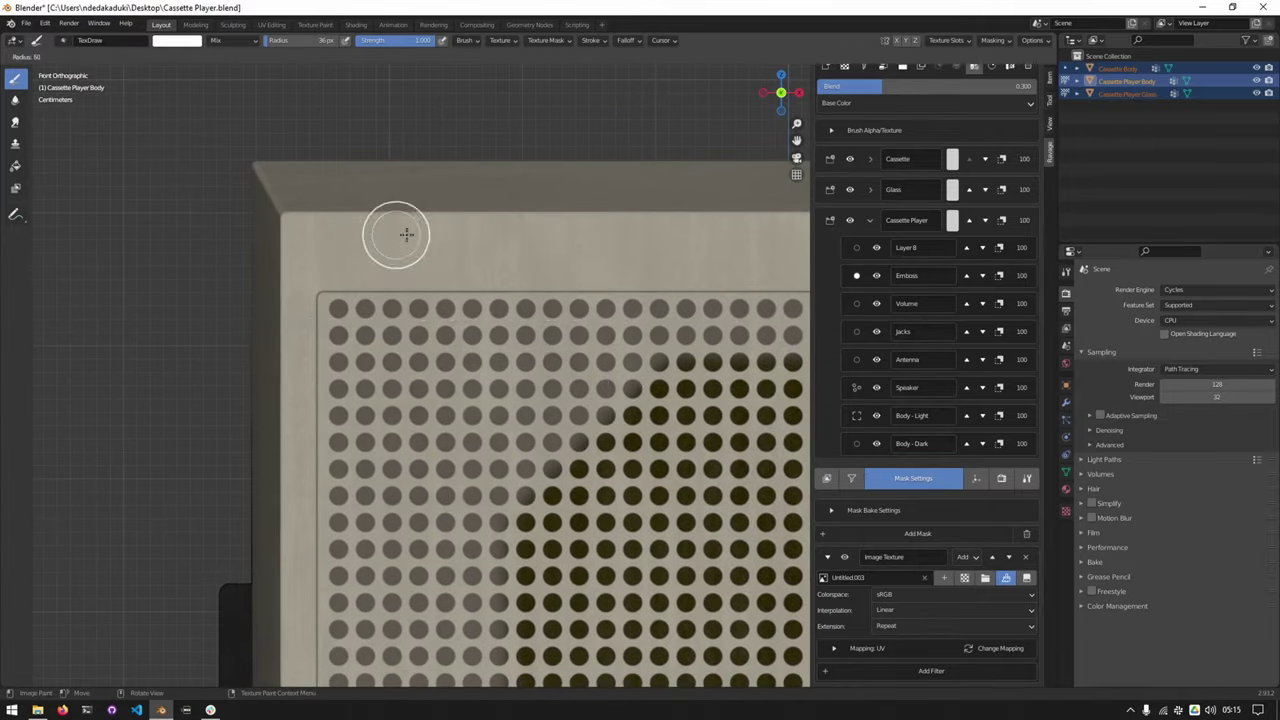
{"action": "left_click", "coordinate": [407, 252]}
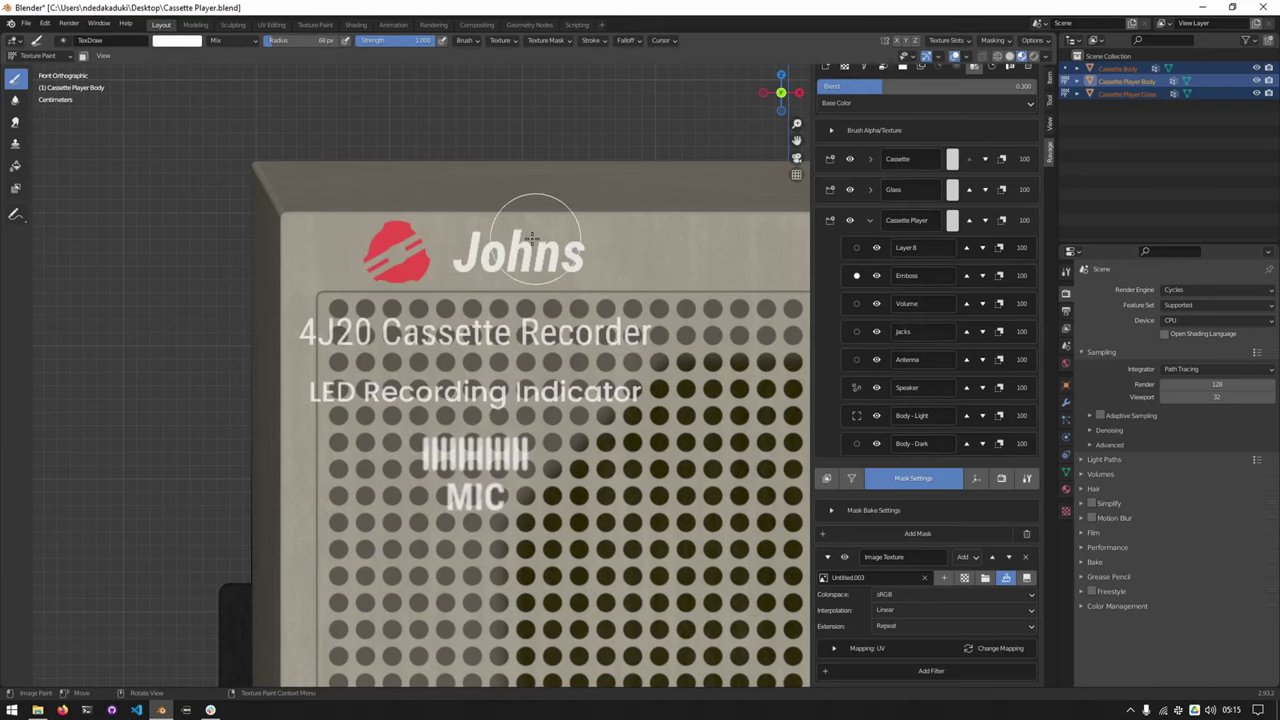
{"action": "mouse_move", "coordinate": [640, 298]}
{"action": "middle_mouse_down", "text": "shift"}
{"action": "mouse_move", "coordinate": [391, 326]}
{"action": "mouse_move", "coordinate": [498, 337]}
{"action": "middle_mouse_up", "text": "shift"}
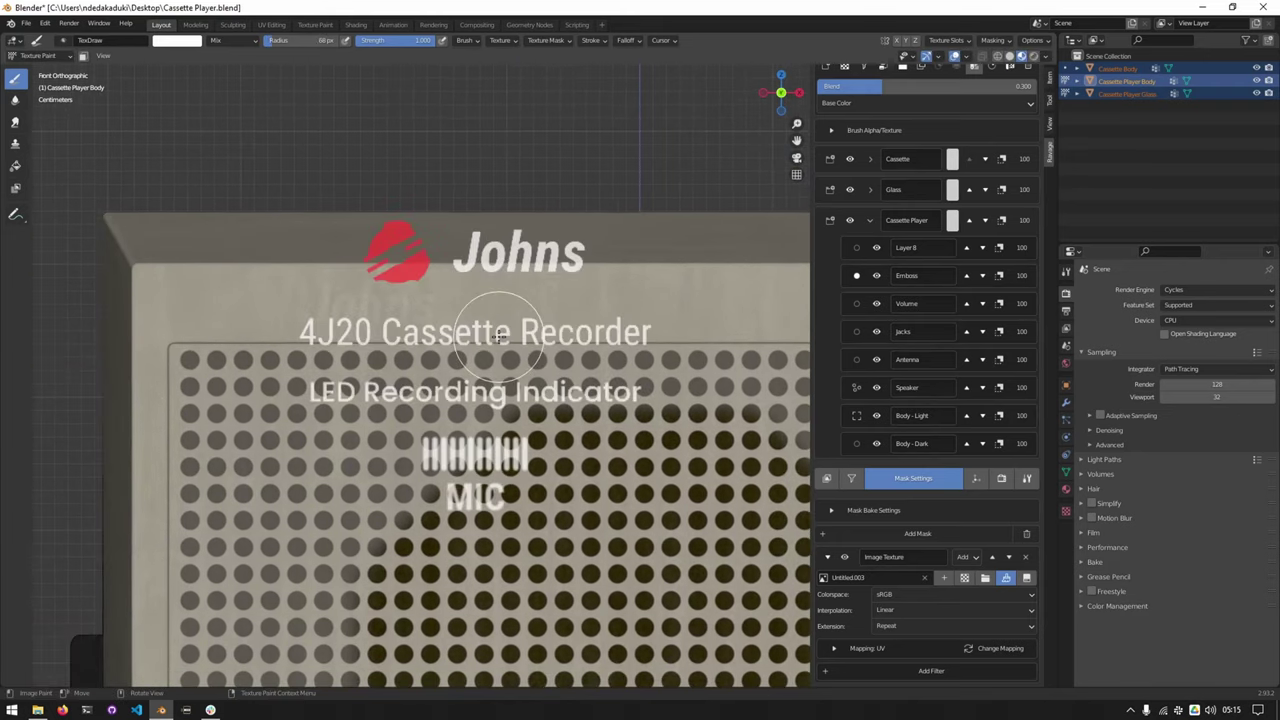
Clear the embossed Johns logo from the Emboss mask and make Layer 8 the active layer
{"action": "key", "text": "alt+e"}
{"action": "left_click", "coordinate": [404, 297]}
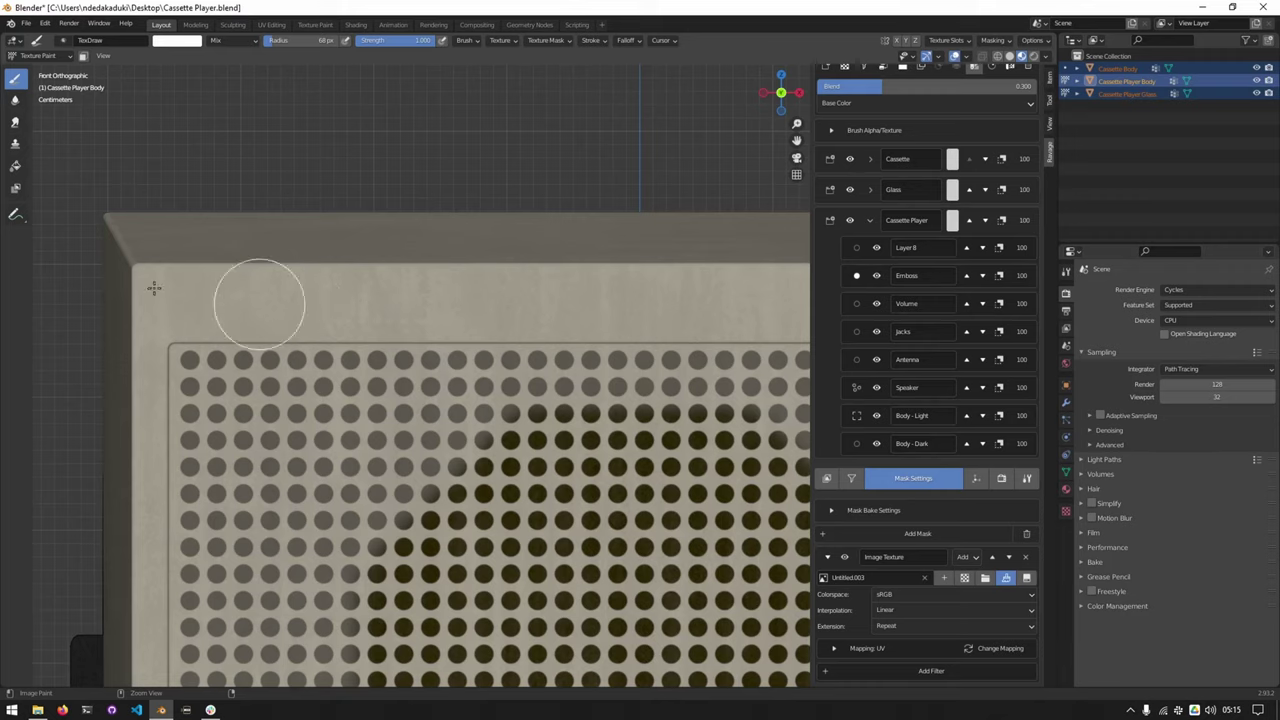
{"action": "left_click", "coordinate": [826, 478]}
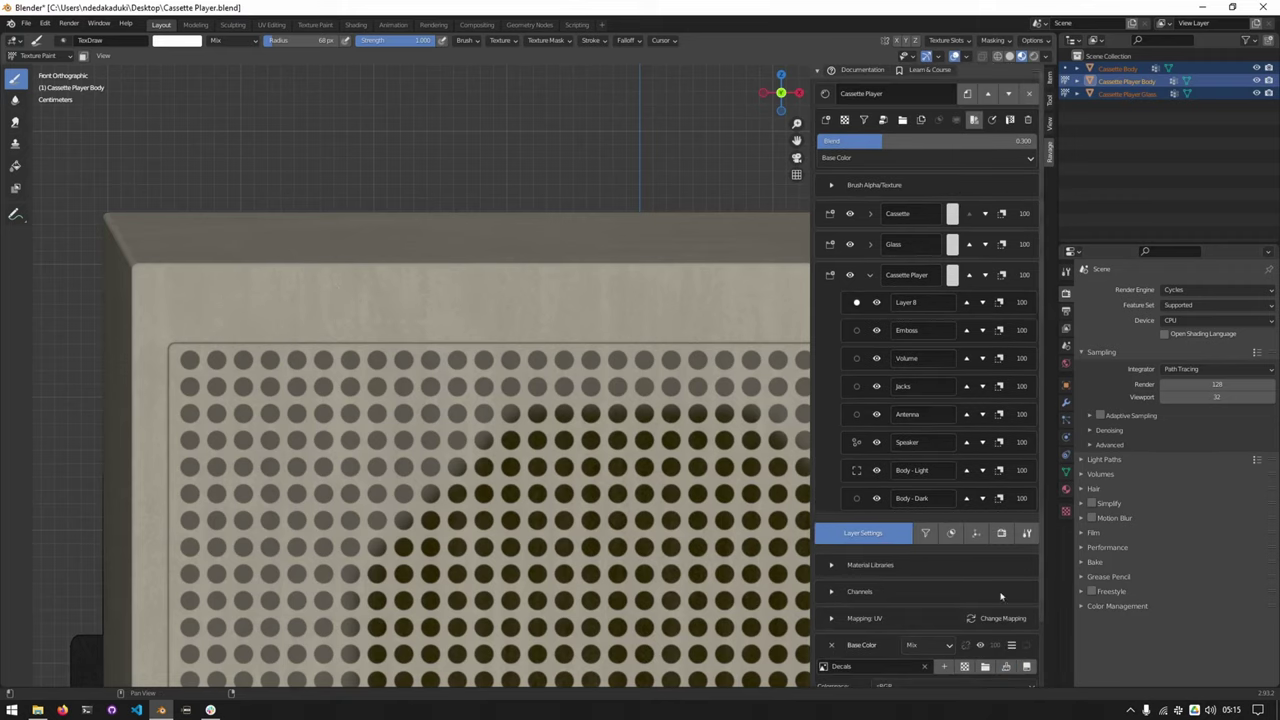
Bring back the Johns decal stencil, move its logo above the speaker grille's upper corner and paint it onto Layer 8
{"action": "key", "text": "shift+t"}
{"action": "left_click", "coordinate": [300, 426]}
{"action": "left_click", "coordinate": [459, 236]}
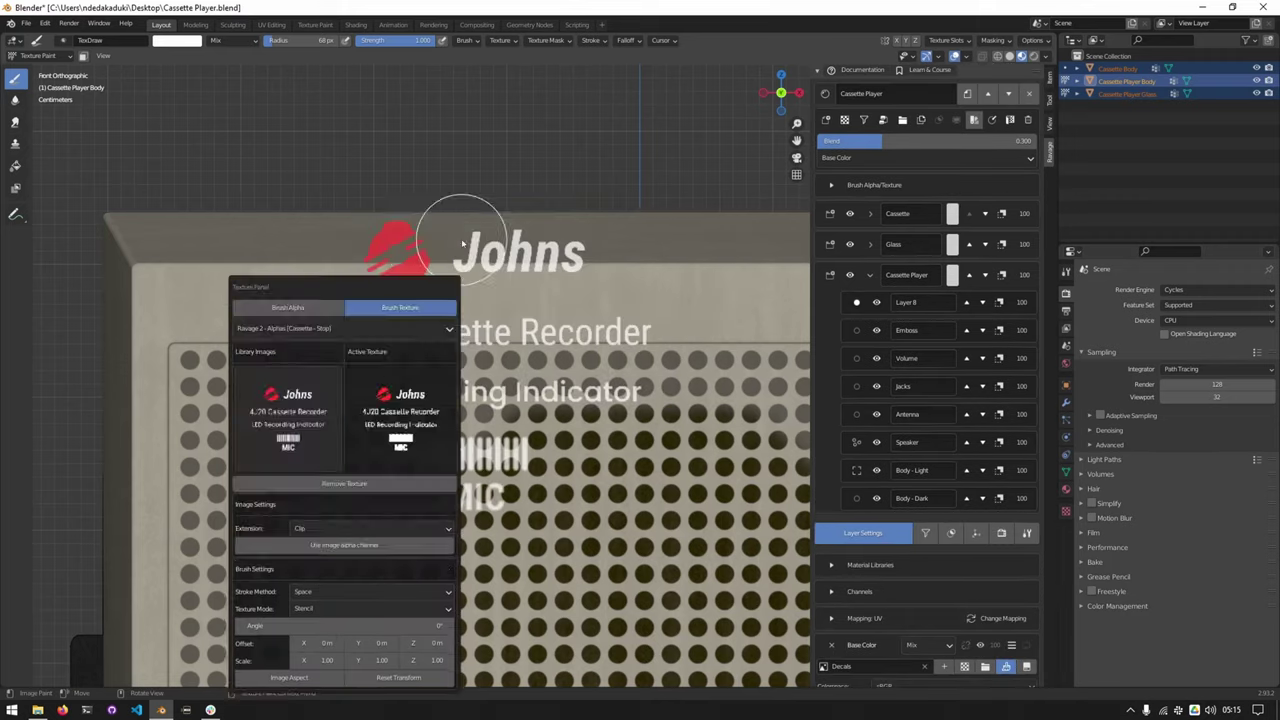
{"action": "mouse_move", "coordinate": [522, 239]}
{"action": "right_mouse_down"}
{"action": "mouse_move", "coordinate": [364, 287]}
{"action": "mouse_move", "coordinate": [374, 291]}
{"action": "right_mouse_up"}
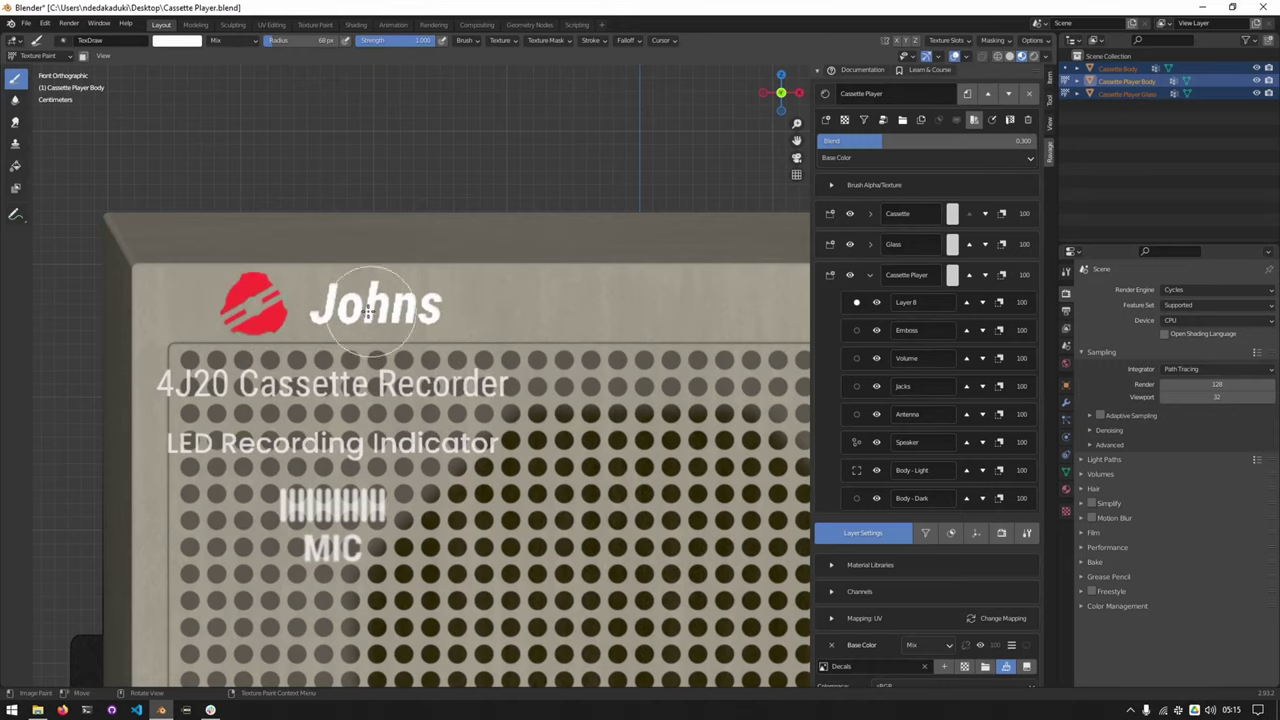
{"action": "right_click_drag", "start_coordinate": [560, 306], "coordinate": [534, 306]}
Place the stencil's 4J20 Cassette Recorder text beside the painted Johns logo and paint it at a 33 px radius
{"action": "right_click_drag", "start_coordinate": [291, 387], "coordinate": [608, 314]}
{"action": "middle_click_drag", "start_coordinate": [542, 311], "coordinate": [435, 314], "text": "shift"}
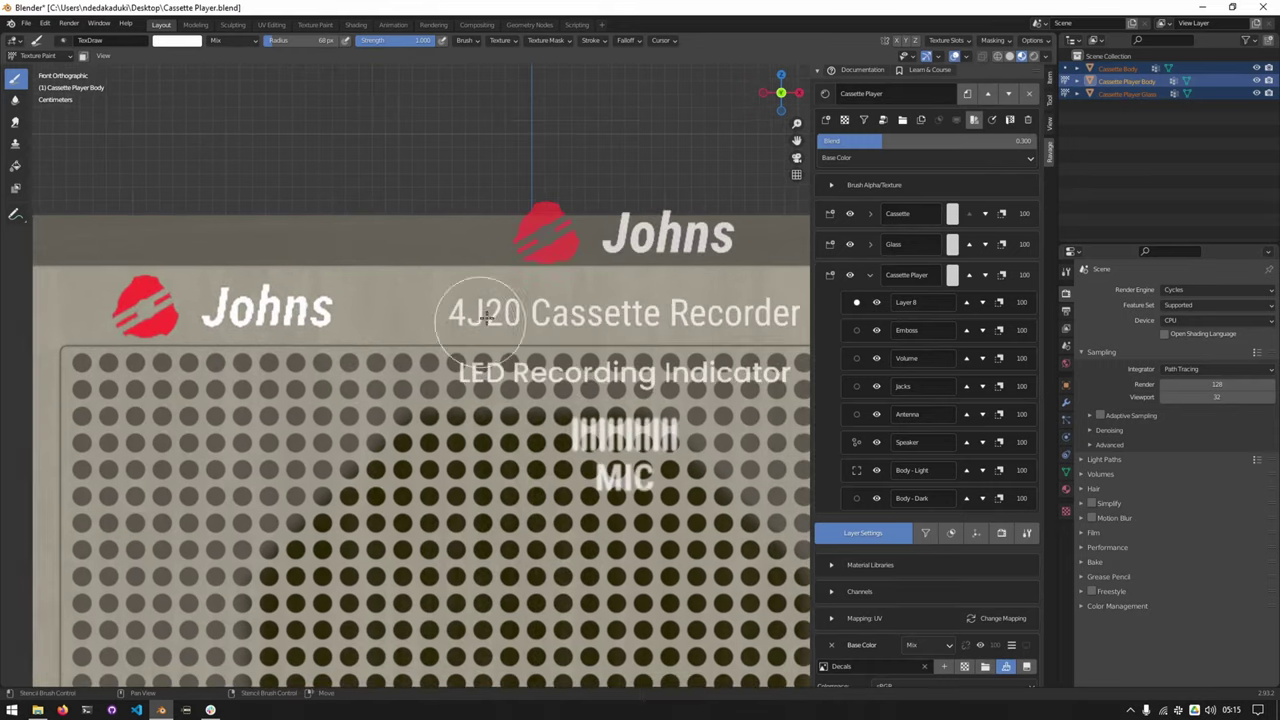
{"action": "right_click_drag", "start_coordinate": [598, 308], "coordinate": [534, 306]}
{"action": "key", "text": "f"}
{"action": "left_click", "coordinate": [532, 313]}
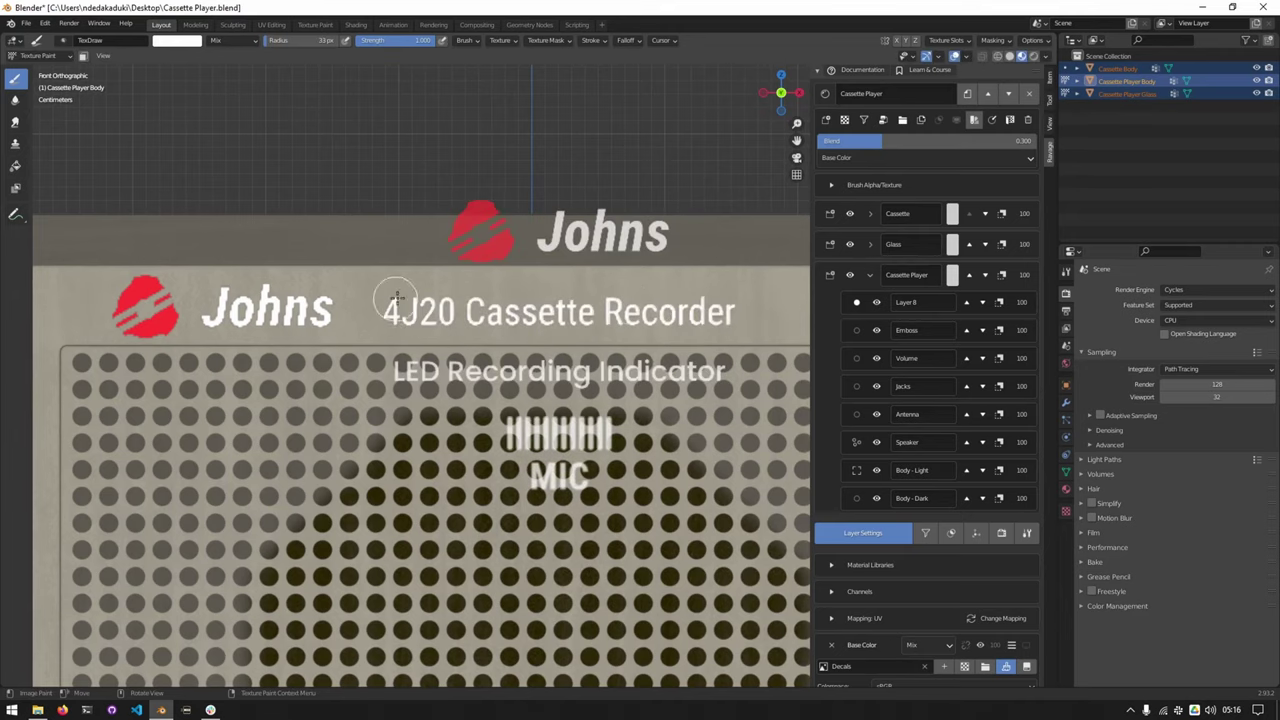
Load the framed LED Recording Indicator and Auto Stop decal as the brush texture and place it over the dark cassette window
{"action": "middle_click_drag", "start_coordinate": [391, 312], "coordinate": [458, 414], "text": "ctrl"}
{"action": "middle_click_drag", "start_coordinate": [530, 304], "coordinate": [515, 540], "text": "shift"}
{"action": "middle_click_drag", "start_coordinate": [520, 560], "coordinate": [577, 339], "text": "shift"}
{"action": "middle_click_drag", "start_coordinate": [583, 440], "coordinate": [587, 350], "text": "ctrl"}
{"action": "key", "text": "shift+t"}
{"action": "left_click", "coordinate": [551, 412]}
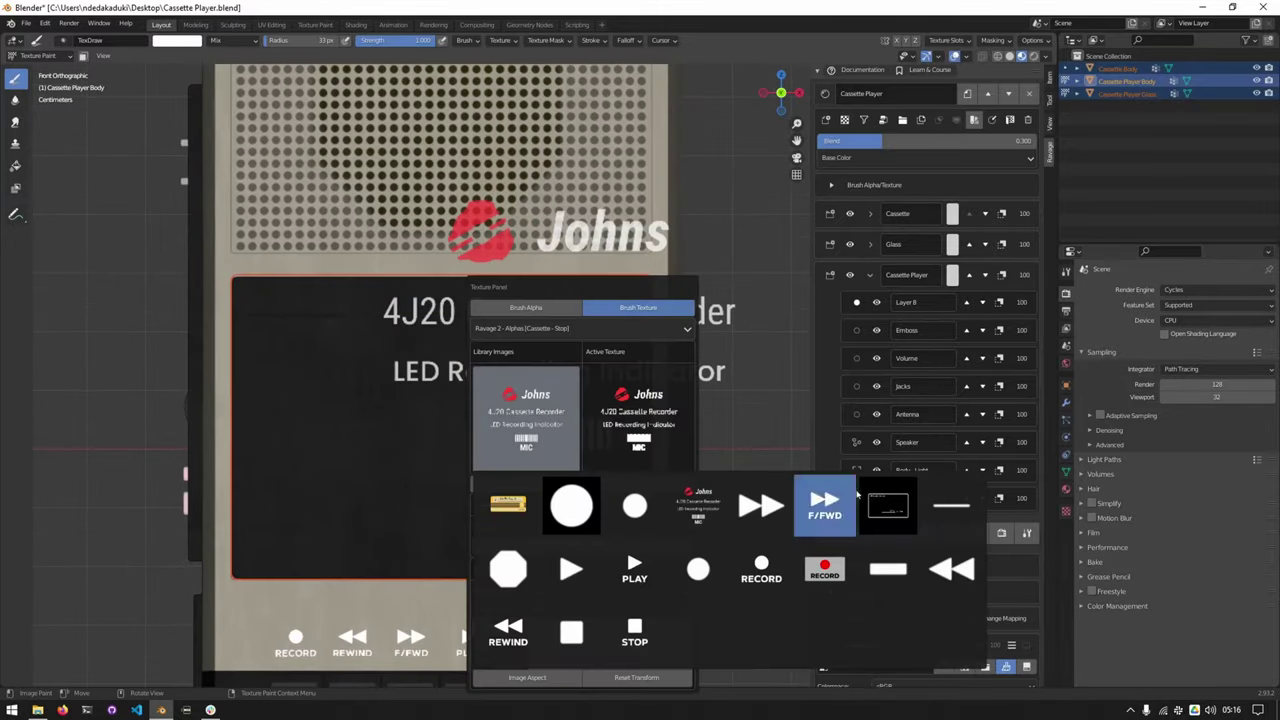
{"action": "left_click", "coordinate": [886, 504]}
{"action": "right_click_drag", "start_coordinate": [566, 314], "coordinate": [458, 413]}
Apply Decal Setup (Space), switch painting to the Cassette Player Glass, and stamp the framed decal at a 487 px radius
{"action": "key", "text": "alt+t"}
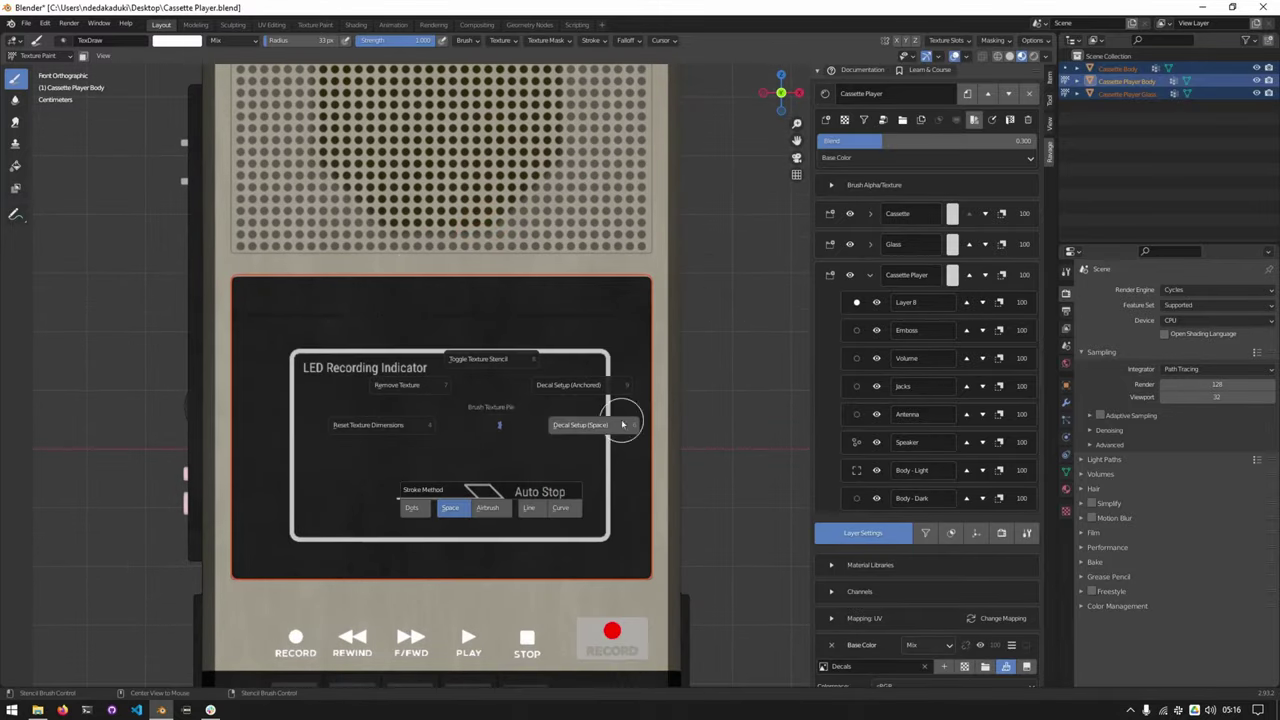
{"action": "left_click", "coordinate": [622, 425]}
{"action": "left_click", "coordinate": [770, 434]}
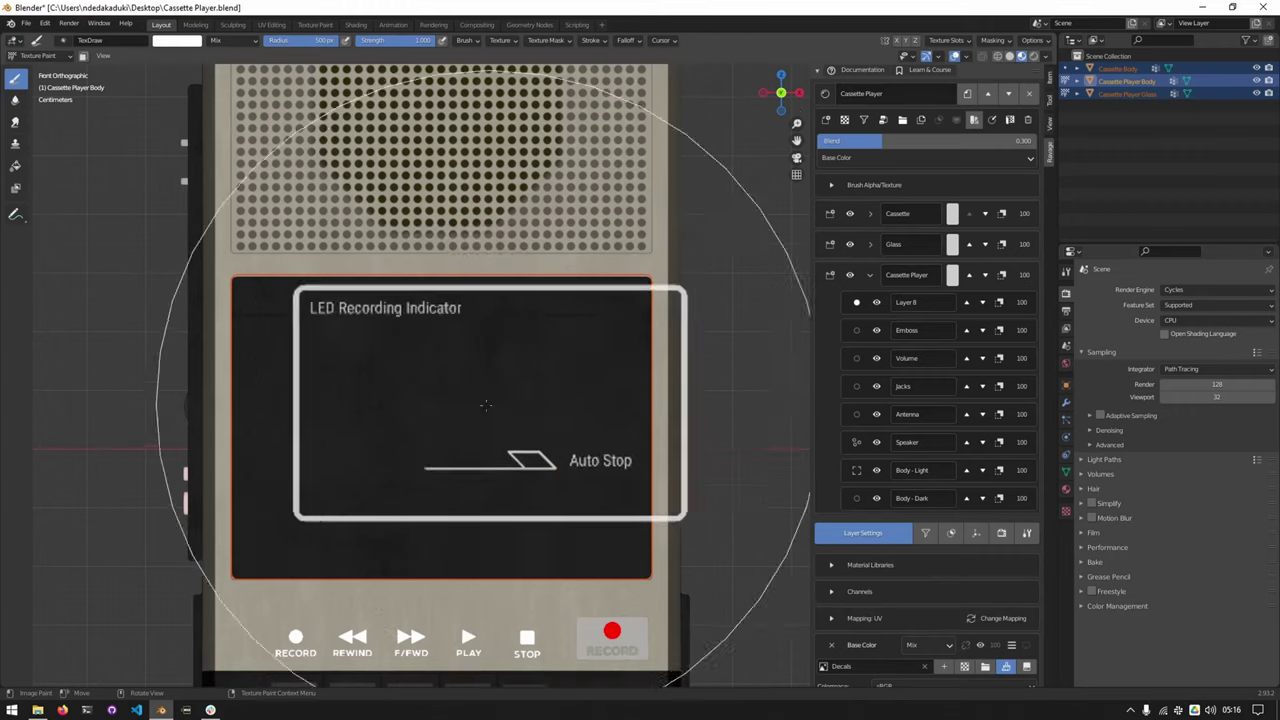
{"action": "key", "text": "alt+q"}
{"action": "key", "text": "f"}
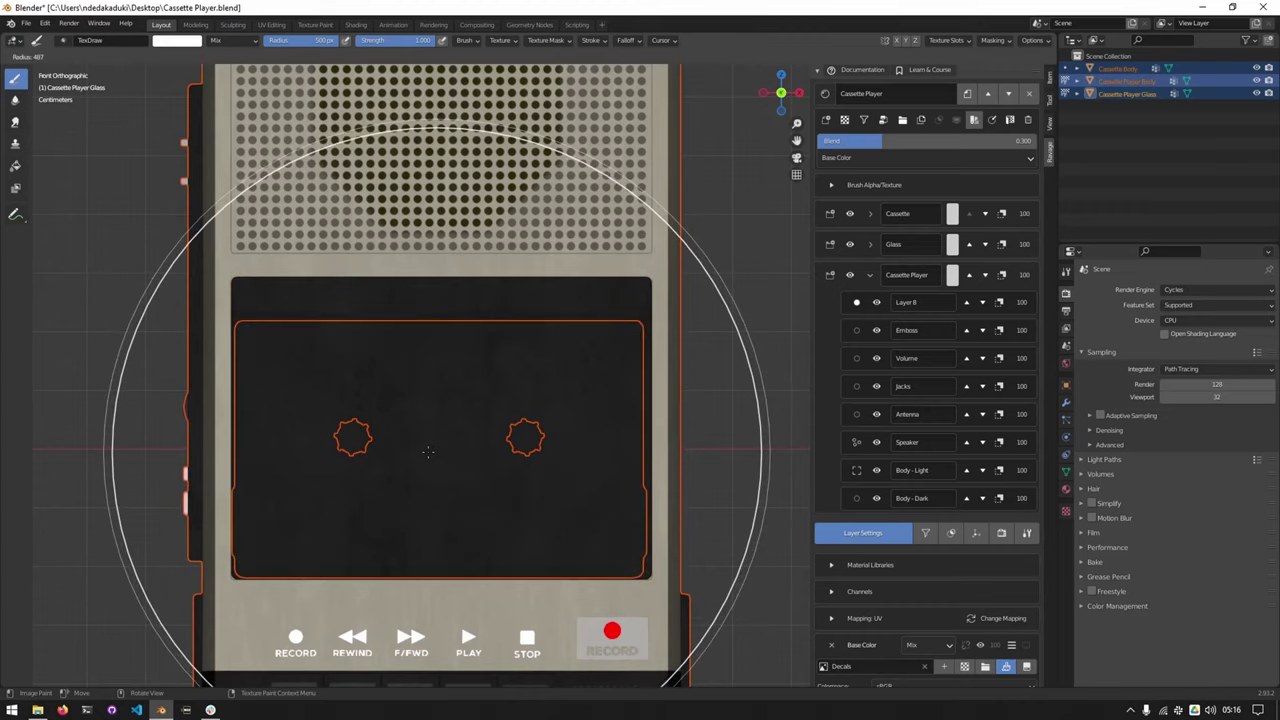
{"action": "left_click", "coordinate": [429, 452]}
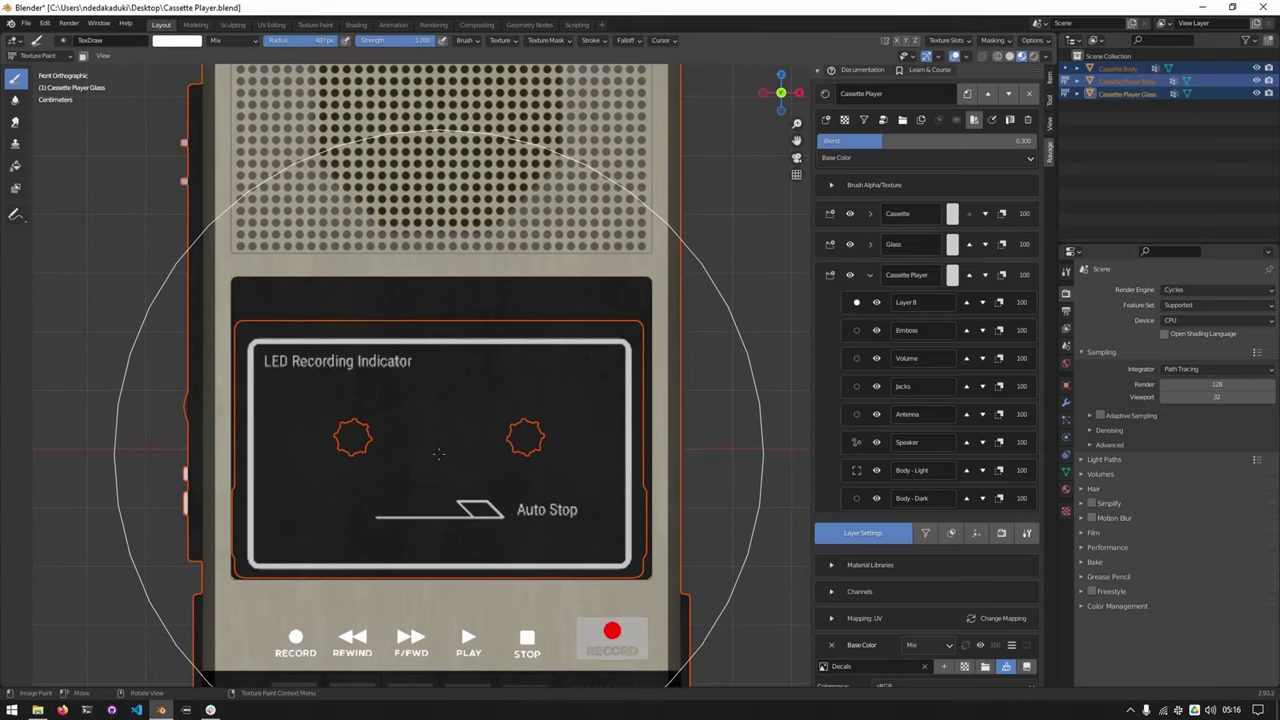
{"action": "mouse_move", "coordinate": [437, 455]}
{"action": "middle_mouse_down"}
{"action": "mouse_move", "coordinate": [390, 274]}
{"action": "mouse_move", "coordinate": [440, 272]}
{"action": "mouse_move", "coordinate": [468, 390]}
{"action": "mouse_move", "coordinate": [421, 342]}
{"action": "middle_mouse_up"}
{"action": "key", "text": "shift+t"}
{"action": "left_click", "coordinate": [357, 411]}
{"action": "key", "text": "Escape"}
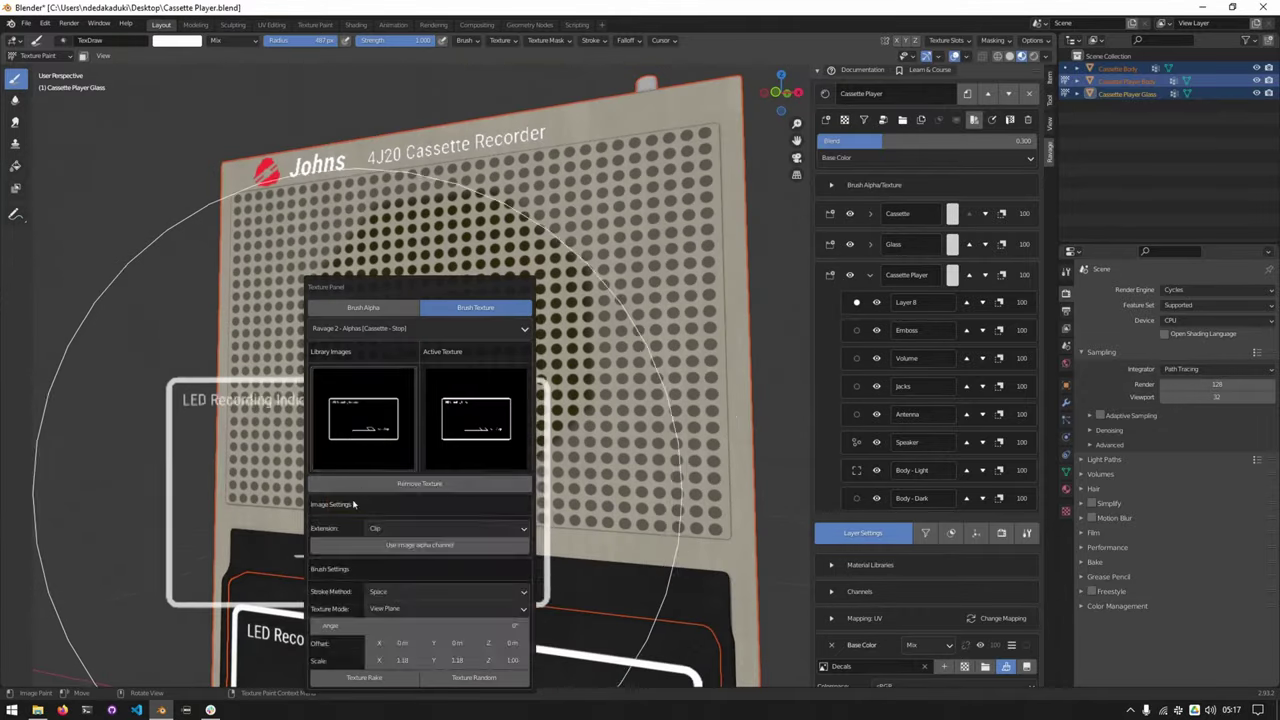
{"action": "key", "text": "Escape"}
Show the viewport restriction toggle in the outliner and disable the Cassette Player Body and Glass in viewports, leaving the cassette
{"action": "middle_click_drag", "start_coordinate": [355, 471], "coordinate": [386, 411], "text": "shift"}
{"action": "left_click", "coordinate": [1270, 94]}
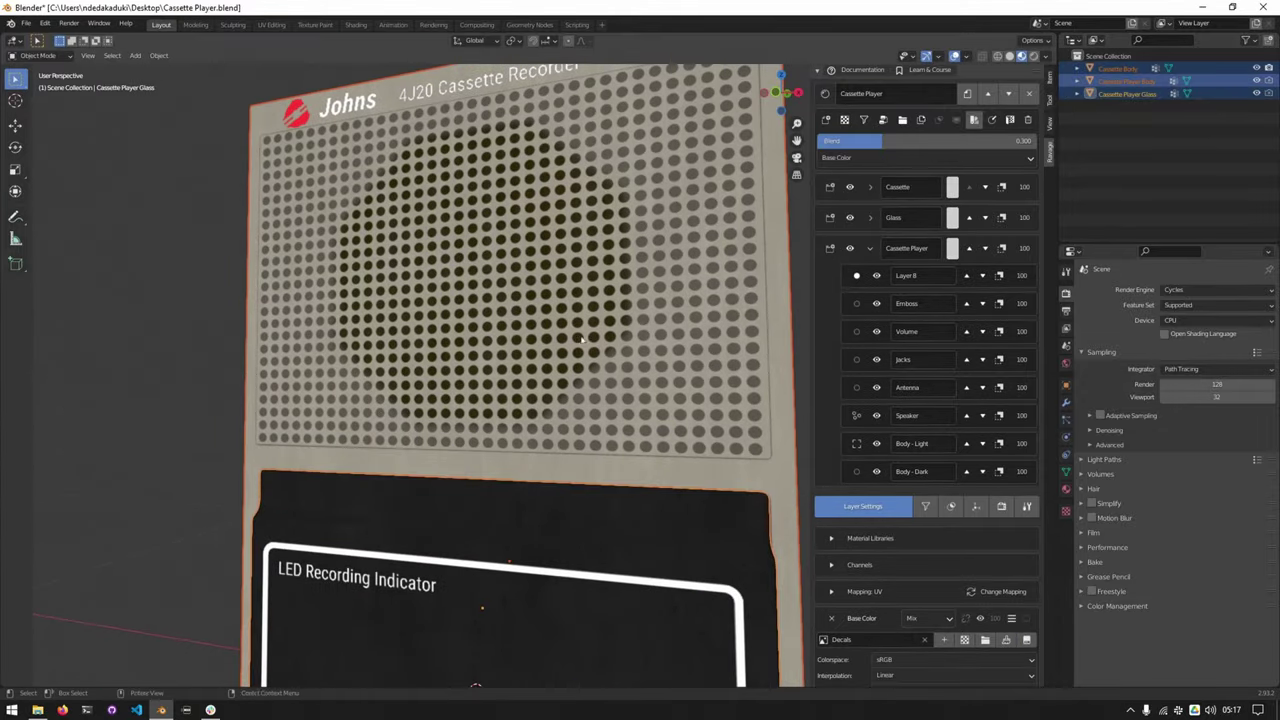
{"action": "left_click", "coordinate": [1269, 82]}
{"action": "scroll", "coordinate": [606, 294], "scroll_direction": "down", "scroll_amount": 5}
{"action": "middle_click_drag", "start_coordinate": [606, 294], "coordinate": [660, 292]}
{"action": "left_click", "coordinate": [1252, 42]}
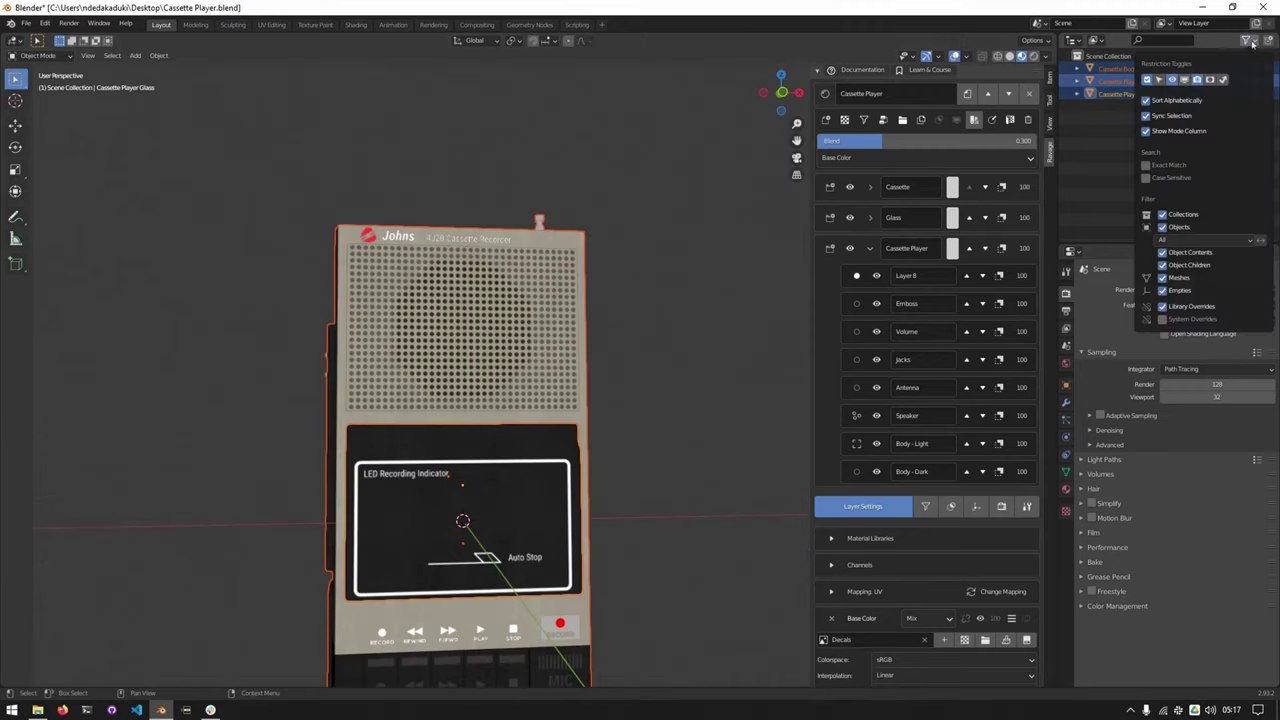
{"action": "left_click", "coordinate": [1257, 81]}
{"action": "left_click", "coordinate": [1257, 94]}
{"action": "mouse_move", "coordinate": [476, 474]}
{"action": "middle_mouse_down"}
{"action": "mouse_move", "coordinate": [460, 417]}
{"action": "mouse_move", "coordinate": [450, 434]}
{"action": "mouse_move", "coordinate": [403, 331]}
{"action": "mouse_move", "coordinate": [401, 276]}
{"action": "middle_mouse_up"}
Select the Cassette Body, enter Texture Paint mode and set the preview Blend to 1.000
{"action": "left_click", "coordinate": [413, 446]}
{"action": "key", "text": "KP_1"}
{"action": "scroll", "coordinate": [412, 446], "scroll_direction": "up", "scroll_amount": 3}
{"action": "key", "text": "ctrl+Tab"}
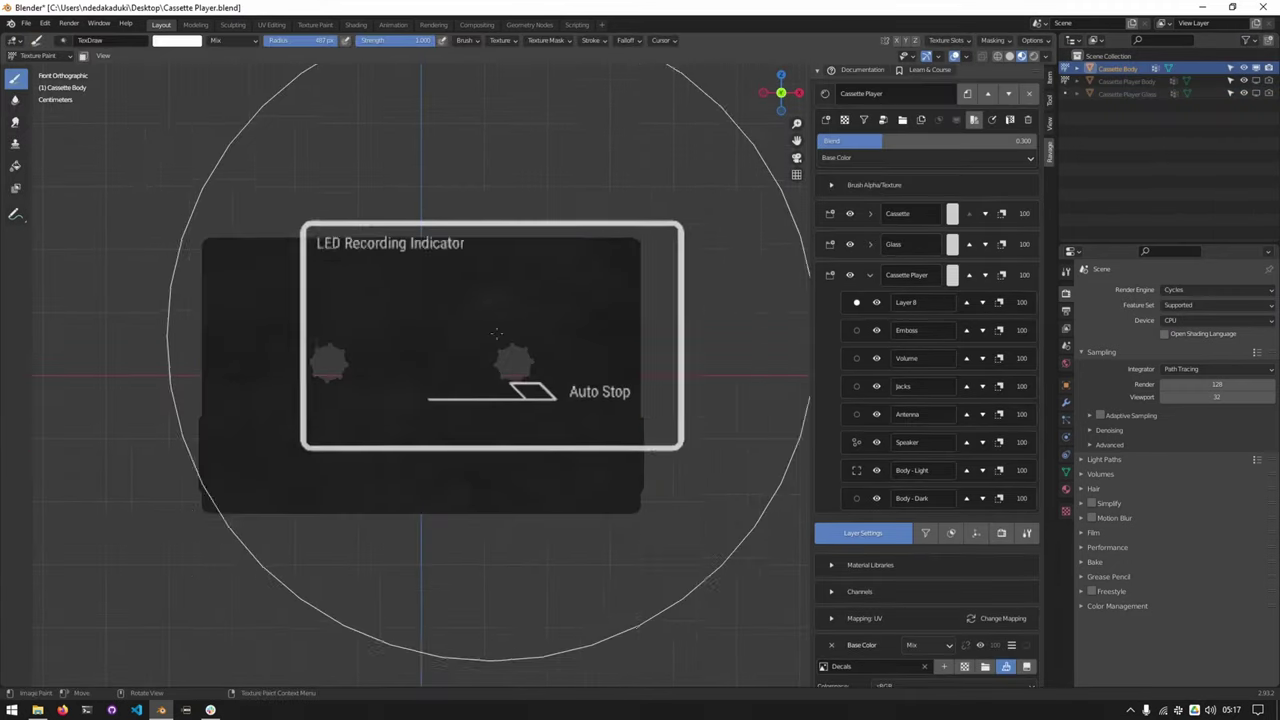
{"action": "scroll", "coordinate": [503, 287], "scroll_direction": "up", "scroll_amount": 3}
{"action": "middle_click_drag", "start_coordinate": [503, 285], "coordinate": [511, 309], "text": "shift"}
{"action": "left_click_drag", "start_coordinate": [883, 144], "coordinate": [1037, 144]}
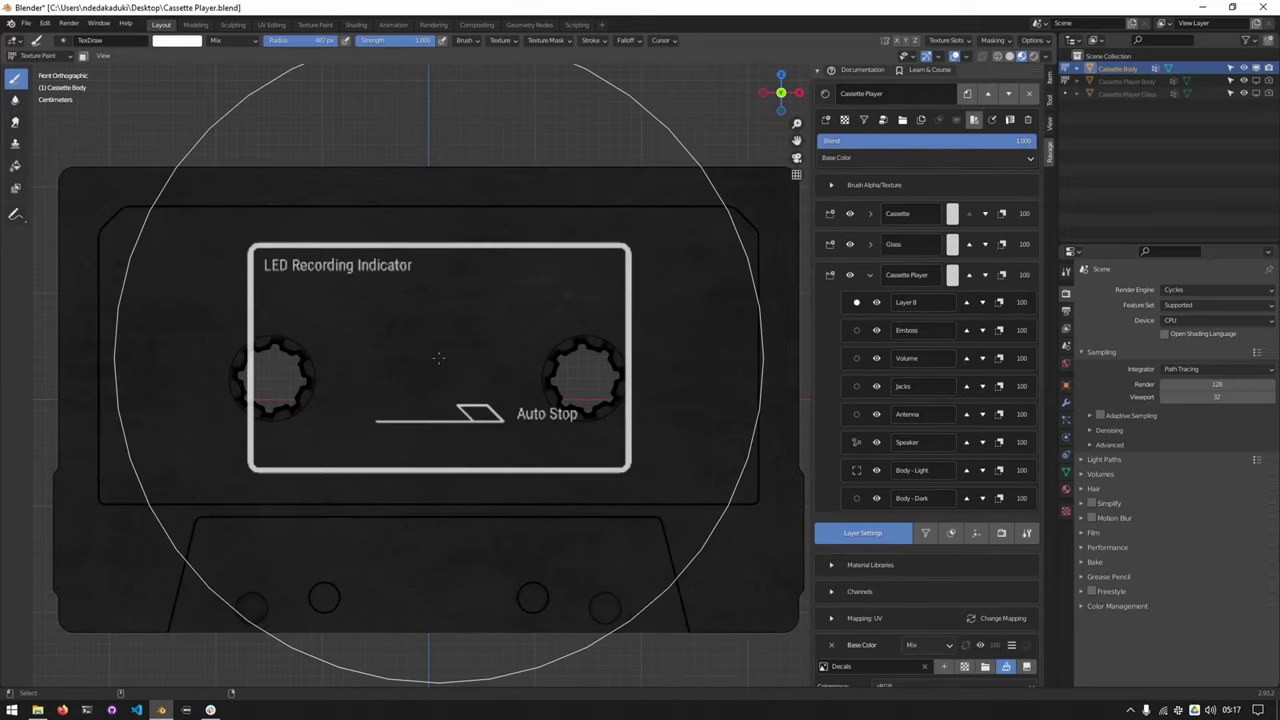
Load the yellow cassette label as the brush texture and fit it over the cassette front with a 500 px radius
{"action": "key", "text": "shift+t"}
{"action": "left_click", "coordinate": [356, 462]}
{"action": "left_click", "coordinate": [356, 499]}
{"action": "mouse_move", "coordinate": [406, 323]}
{"action": "middle_mouse_down", "text": "ctrl"}
{"action": "mouse_move", "coordinate": [427, 378]}
{"action": "mouse_move", "coordinate": [458, 371]}
{"action": "mouse_move", "coordinate": [460, 385]}
{"action": "middle_mouse_up", "text": "ctrl"}
{"action": "key", "text": "f"}
{"action": "left_click", "coordinate": [425, 366]}
{"action": "right_click_drag", "start_coordinate": [460, 385], "coordinate": [410, 395]}
{"action": "right_click_drag", "start_coordinate": [410, 395], "coordinate": [425, 384]}
Add a new layer inside the Cassette folder and name it Sticker
{"action": "left_click", "coordinate": [831, 214]}
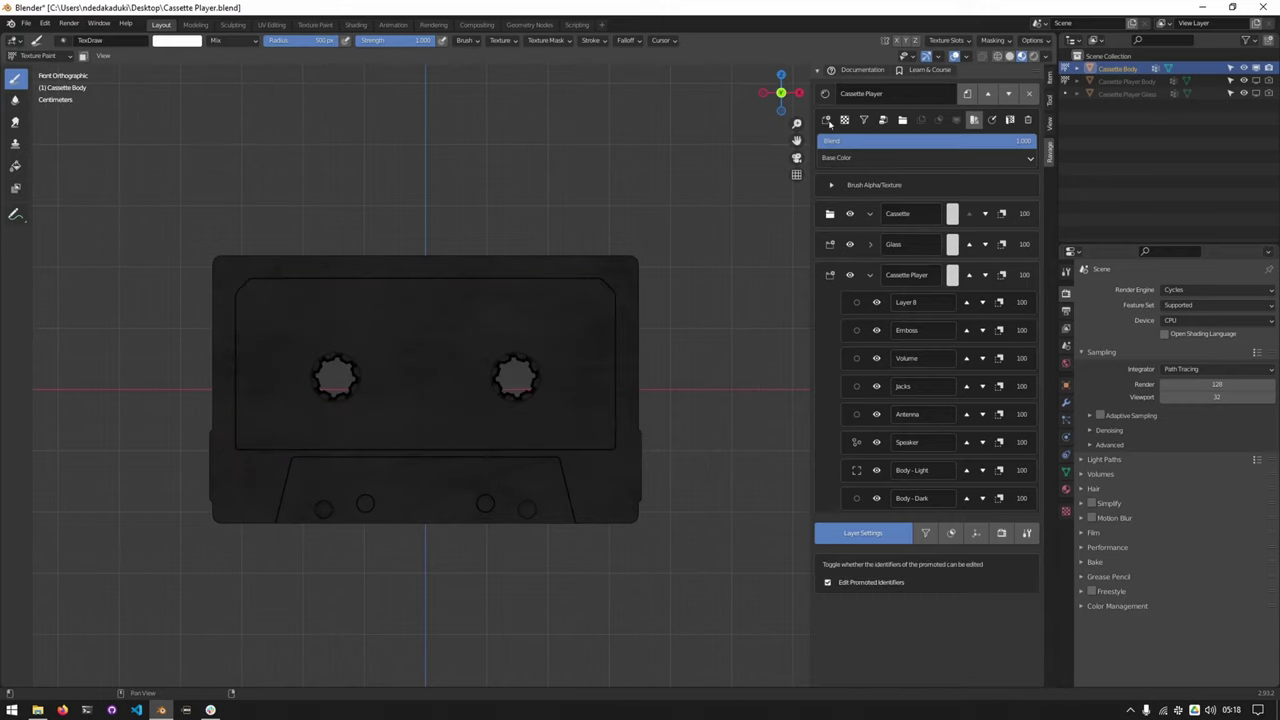
{"action": "left_click", "coordinate": [827, 120]}
{"action": "left_click", "coordinate": [858, 396]}
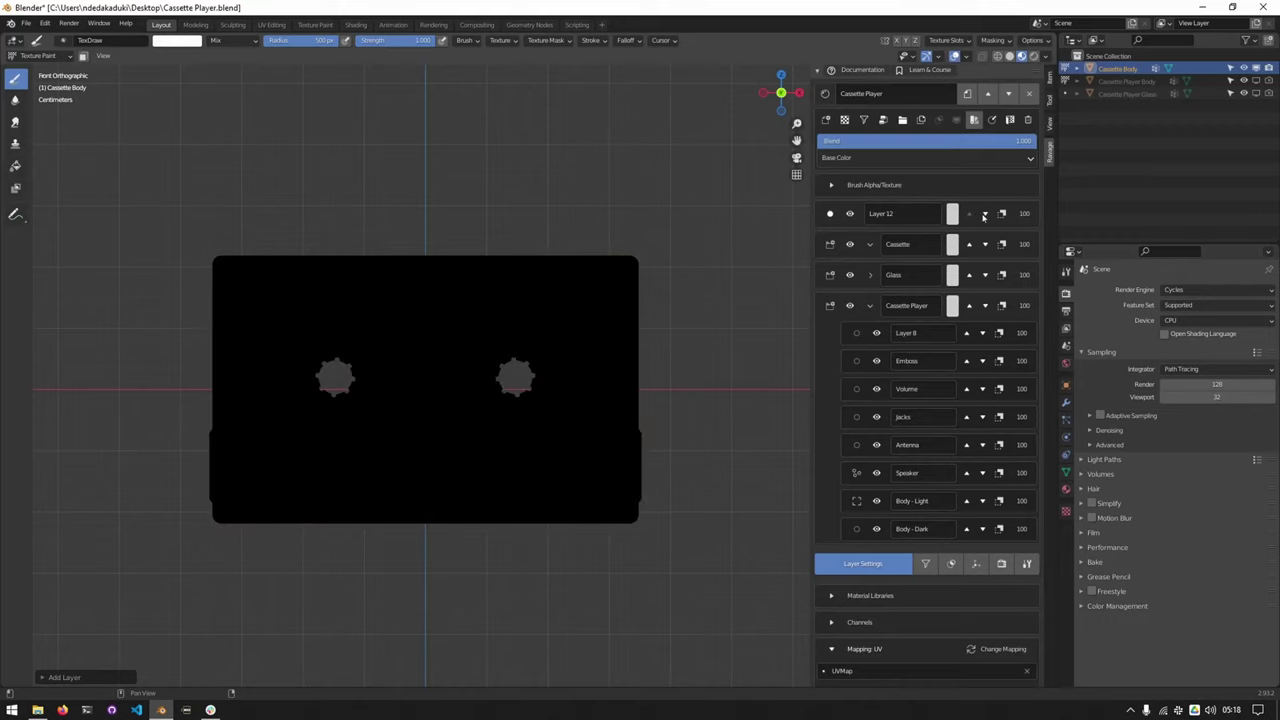
{"action": "left_click", "coordinate": [984, 216]}
{"action": "scroll", "coordinate": [898, 481], "scroll_direction": "down", "scroll_amount": 6}
{"action": "left_click", "coordinate": [868, 488]}
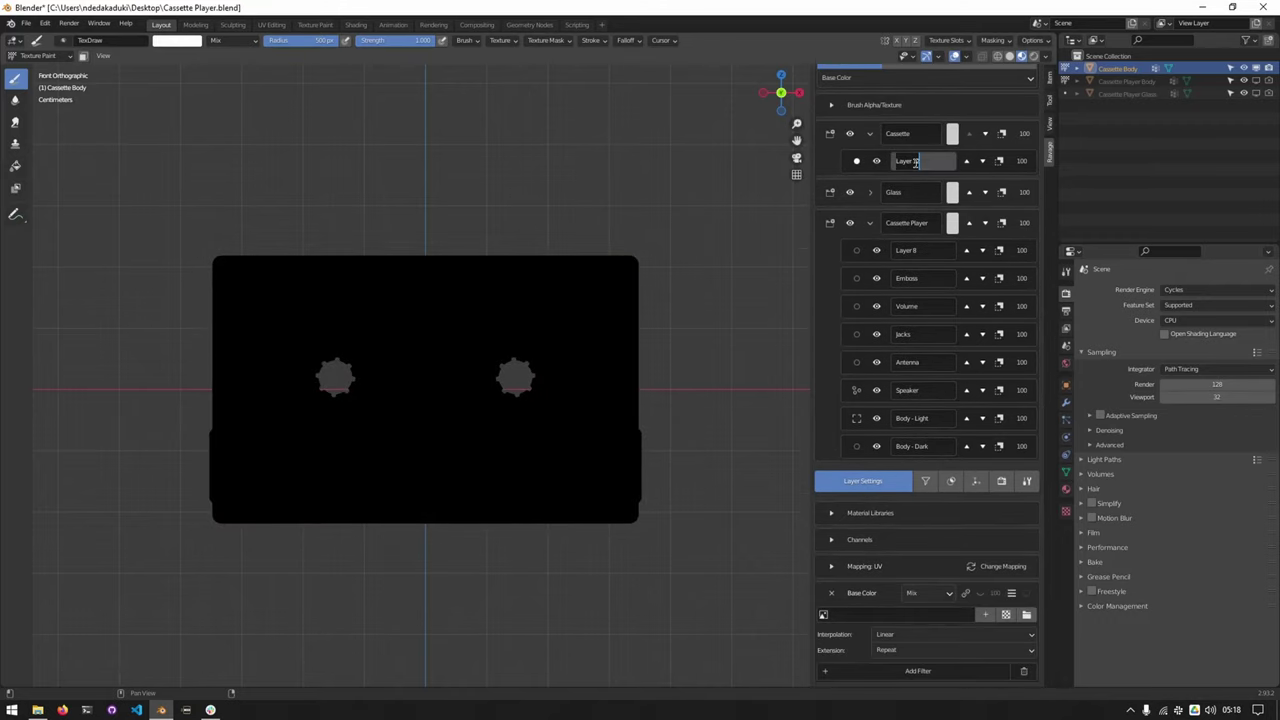
Create a blank transparent 2048 px image for the Sticker layer's Base Color
{"action": "left_click", "coordinate": [986, 615]}
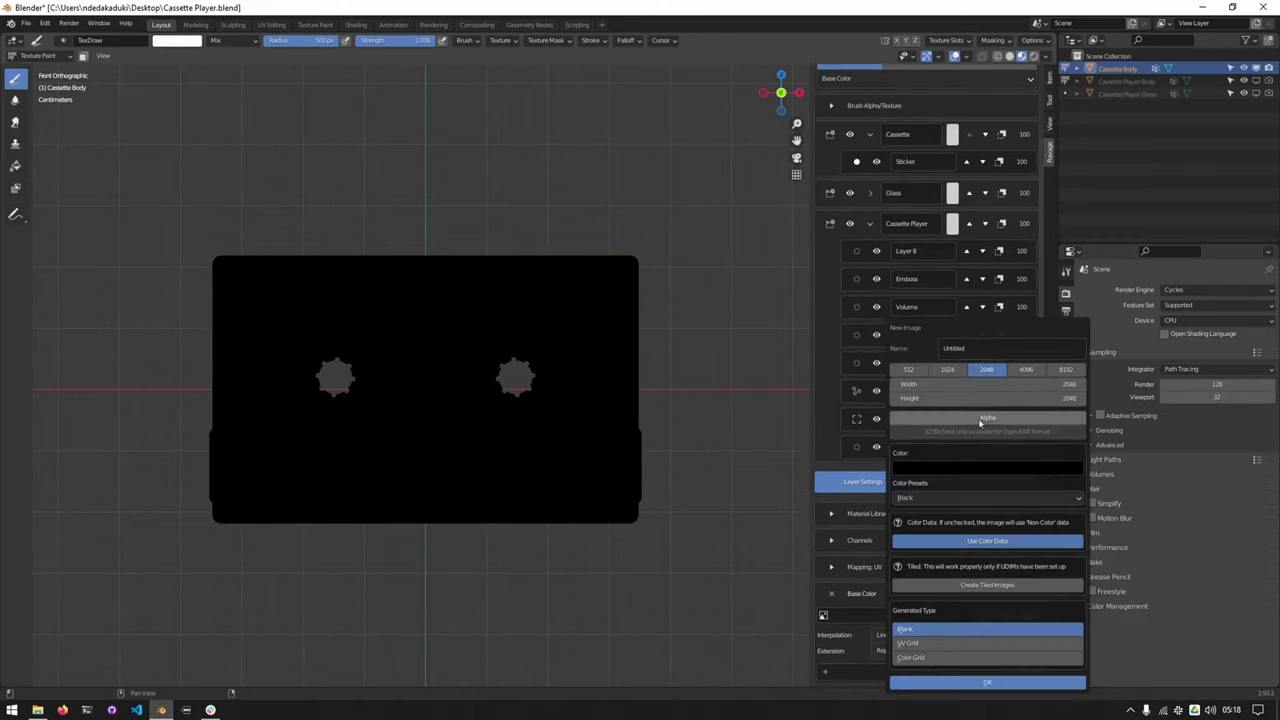
{"action": "left_click", "coordinate": [957, 498]}
{"action": "left_click", "coordinate": [947, 525]}
{"action": "left_click", "coordinate": [964, 686]}
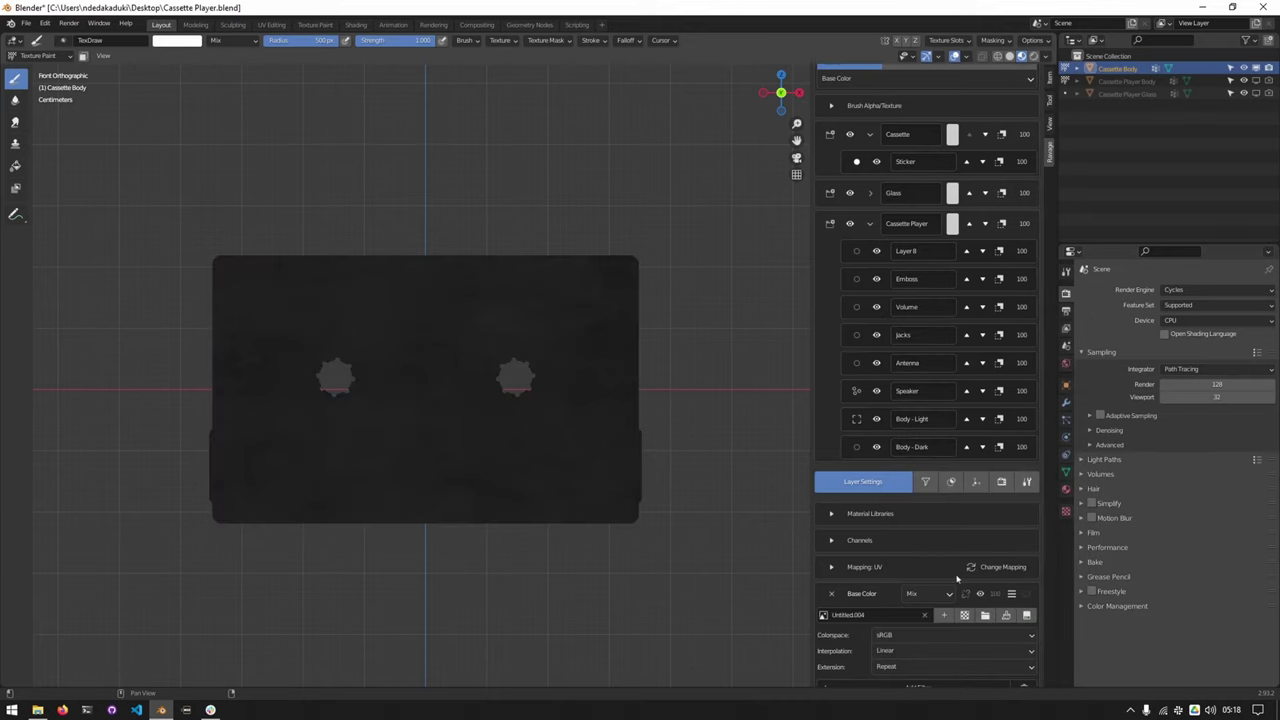
Refresh the viewport shading and paint the yellow House Mix Volume 143 label onto the cassette front at a 500 px radius
{"action": "scroll", "coordinate": [440, 392], "scroll_direction": "up", "scroll_amount": 1}
{"action": "mouse_move", "coordinate": [440, 392]}
{"action": "middle_mouse_down", "text": "ctrl"}
{"action": "mouse_move", "coordinate": [438, 368]}
{"action": "mouse_move", "coordinate": [458, 378]}
{"action": "mouse_move", "coordinate": [421, 443]}
{"action": "mouse_move", "coordinate": [440, 315]}
{"action": "middle_mouse_up", "text": "ctrl"}
{"action": "key", "text": "z"}
{"action": "left_click", "coordinate": [492, 380]}
{"action": "key", "text": "z"}
{"action": "left_click", "coordinate": [429, 396]}
{"action": "scroll", "coordinate": [440, 315], "scroll_direction": "down", "scroll_amount": 1}
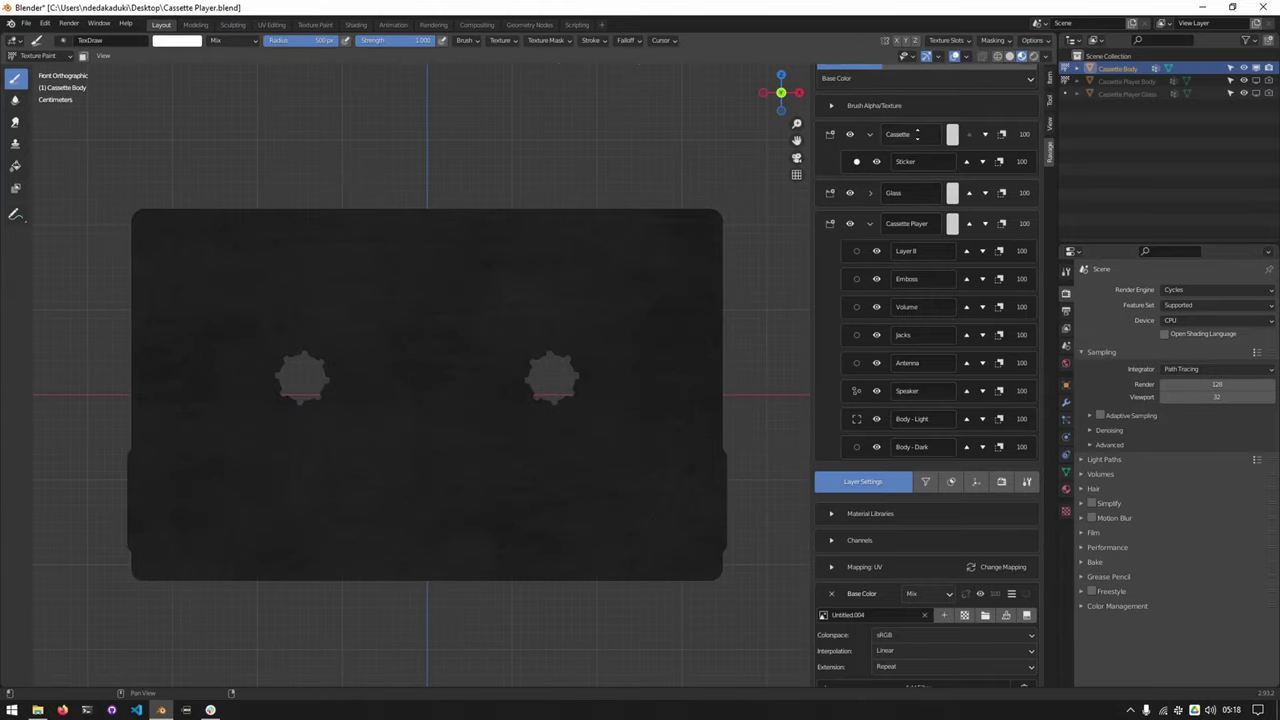
{"action": "scroll", "coordinate": [925, 300], "scroll_direction": "up", "scroll_amount": 2}
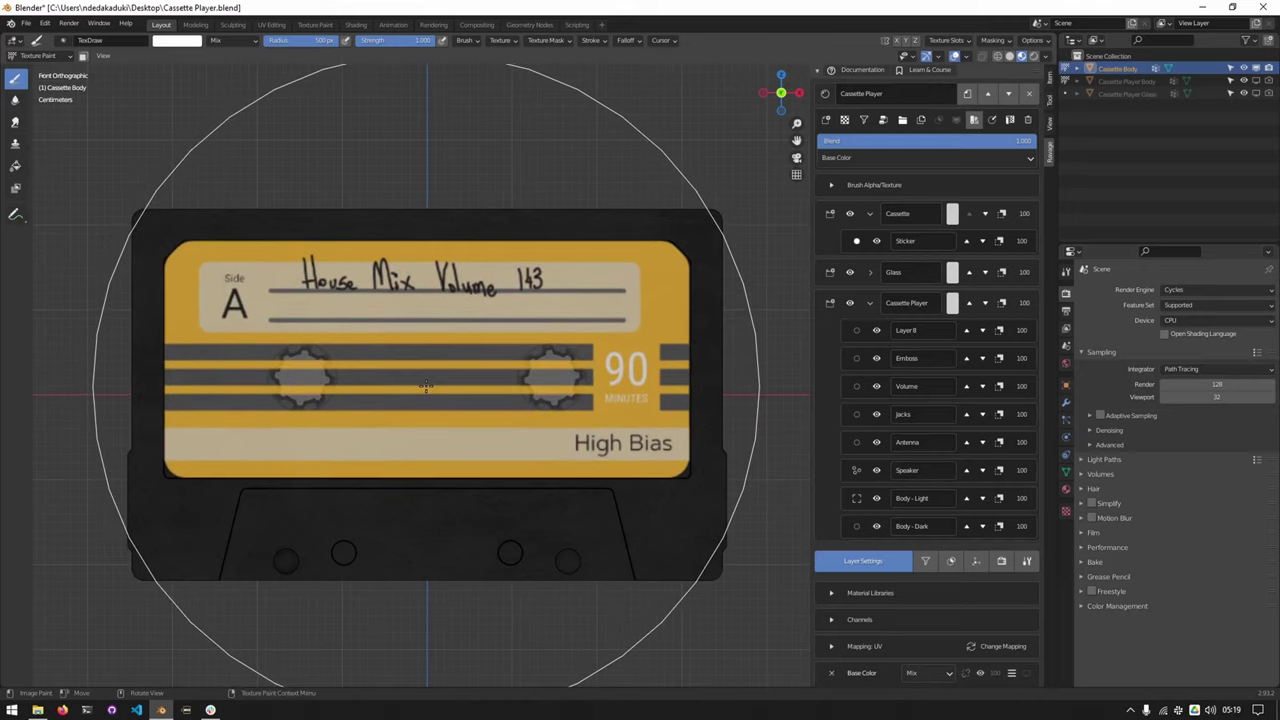
Reload the viewport shading, then return to Object Mode with the preview Blend set to 0.300
{"action": "mouse_move", "coordinate": [426, 385]}
{"action": "middle_mouse_down"}
{"action": "mouse_move", "coordinate": [443, 251]}
{"action": "mouse_move", "coordinate": [437, 295]}
{"action": "mouse_move", "coordinate": [545, 275]}
{"action": "mouse_move", "coordinate": [560, 294]}
{"action": "middle_mouse_up"}
{"action": "key", "text": "z"}
{"action": "left_click", "coordinate": [507, 307]}
{"action": "key", "text": "z"}
{"action": "left_click", "coordinate": [503, 380]}
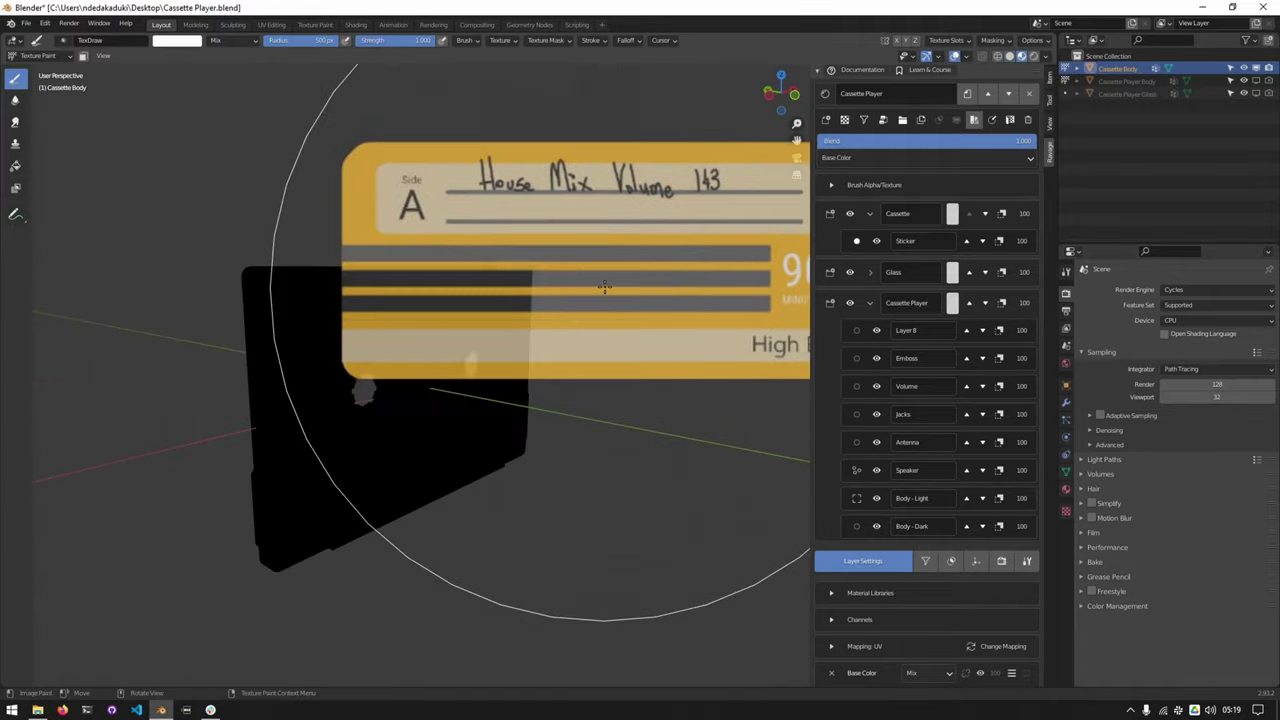
{"action": "key", "text": "ctrl+Tab"}
{"action": "left_click_drag", "start_coordinate": [975, 148], "coordinate": [845, 150]}
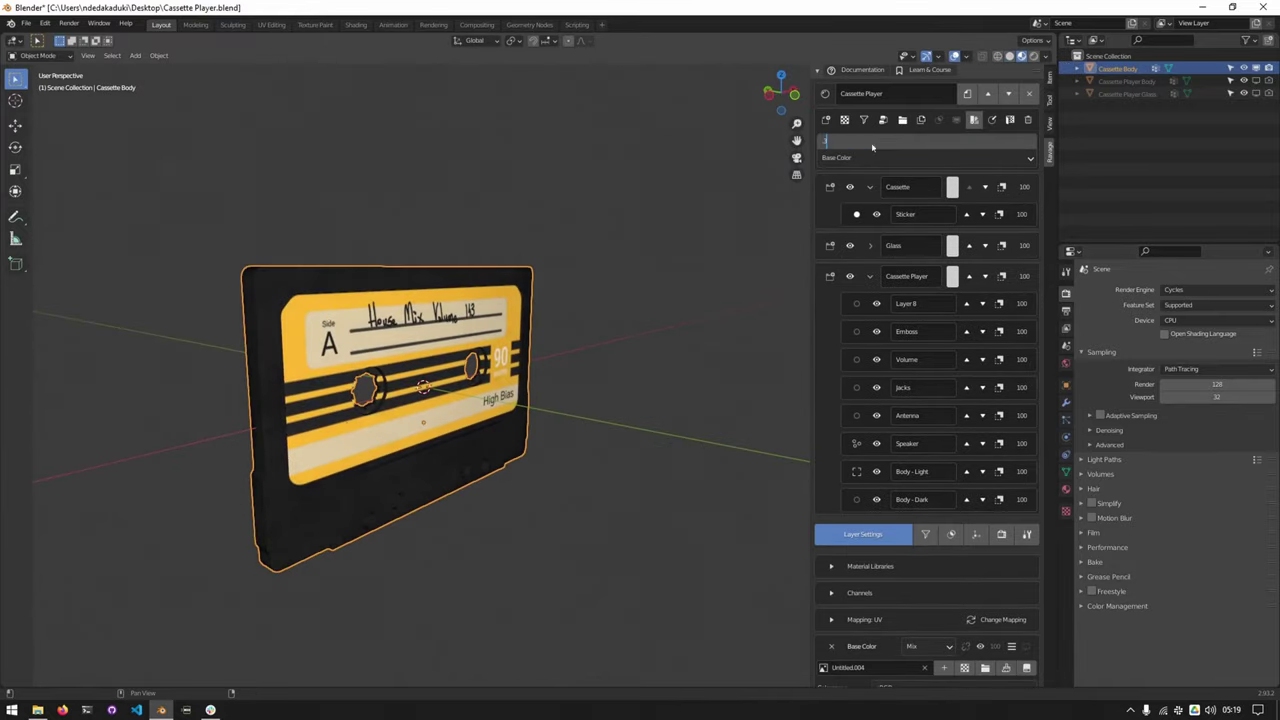
{"action": "key", "text": "Return"}
{"action": "middle_click_drag", "start_coordinate": [385, 362], "coordinate": [345, 366]}
{"action": "key", "text": "alt+v"}
{"action": "key", "text": "ctrl+Tab"}
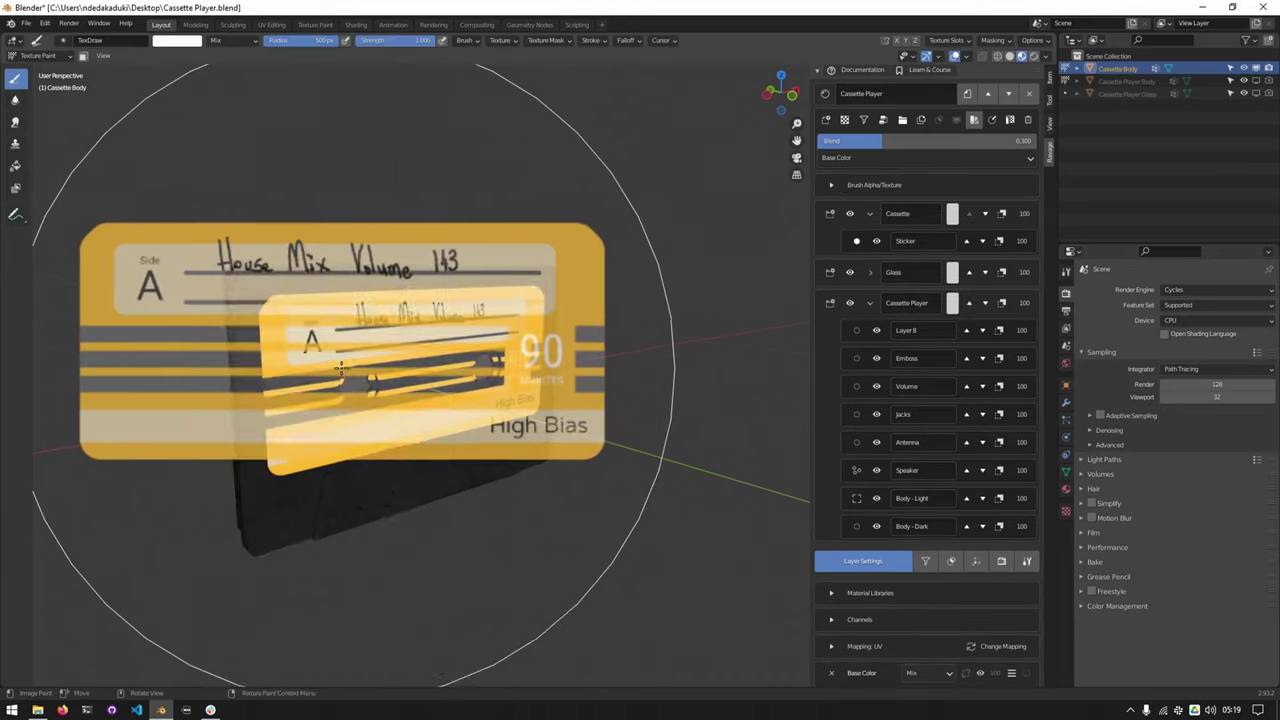
{"action": "key", "text": "alt+t"}
{"action": "left_click", "coordinate": [305, 428]}
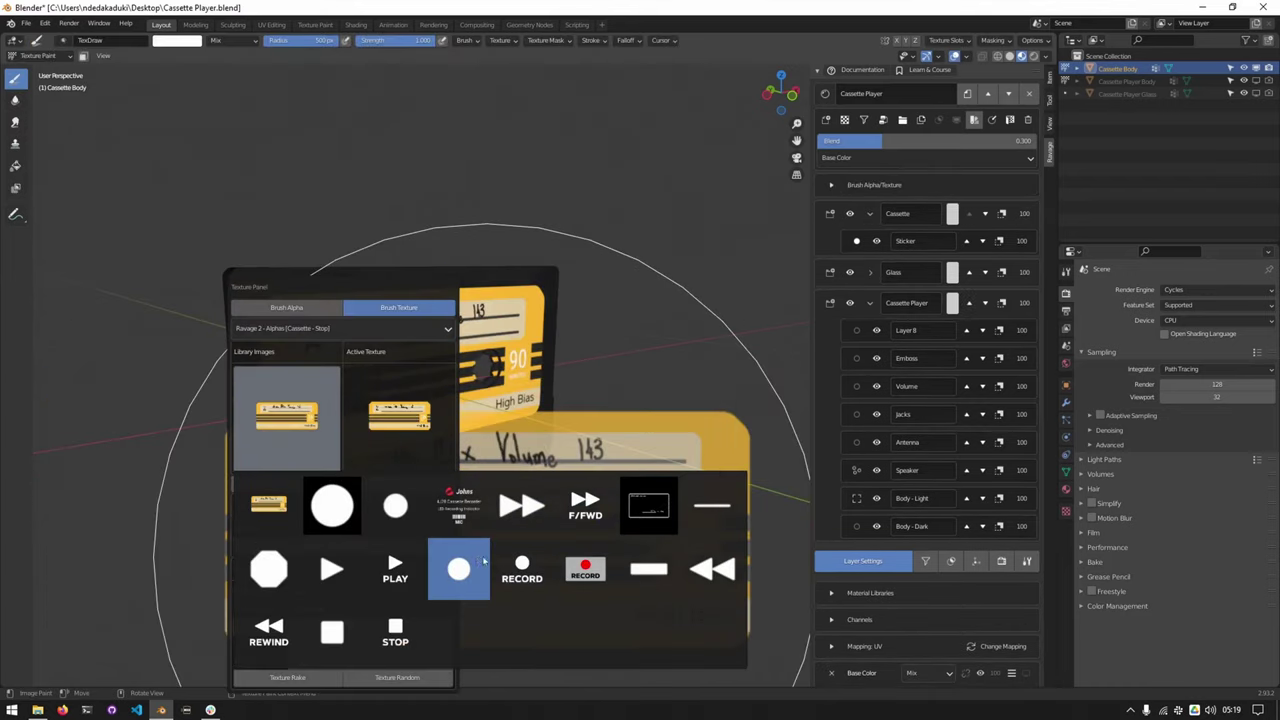
{"action": "key", "text": "Escape"}
{"action": "right_click_drag", "start_coordinate": [484, 558], "coordinate": [431, 401]}
{"action": "middle_click_drag", "start_coordinate": [430, 401], "coordinate": [420, 375]}
{"action": "scroll", "coordinate": [420, 375], "scroll_direction": "down", "scroll_amount": 1}
{"action": "key", "text": "ctrl+Tab"}
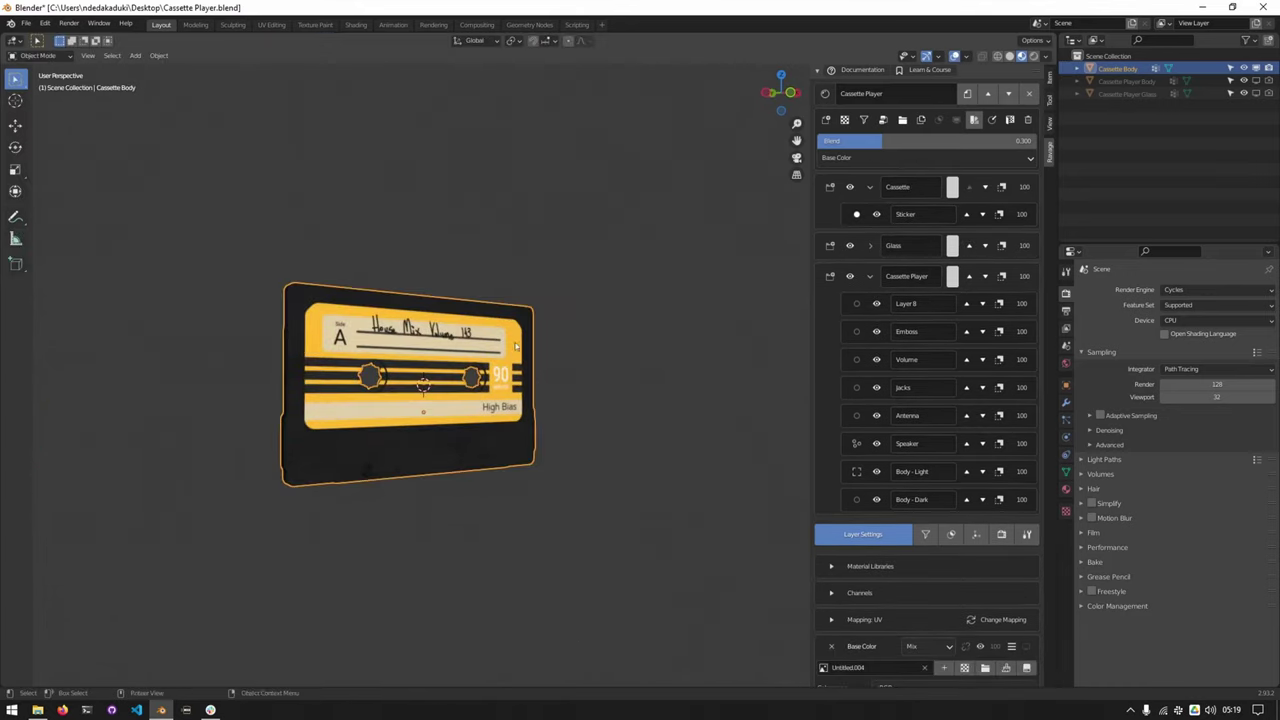
Re-enable the Cassette Player Body and Glass in viewports and deselect all objects
{"action": "left_click", "coordinate": [1257, 81]}
{"action": "left_click", "coordinate": [1256, 95]}
{"action": "key", "text": "alt+a"}
{"action": "middle_click_drag", "start_coordinate": [514, 331], "coordinate": [483, 447]}
{"action": "scroll", "coordinate": [501, 286], "scroll_direction": "up", "scroll_amount": 2}
{"action": "scroll", "coordinate": [486, 377], "scroll_direction": "down", "scroll_amount": 3}
{"action": "key", "text": "a"}
{"action": "key", "text": "alt+a"}
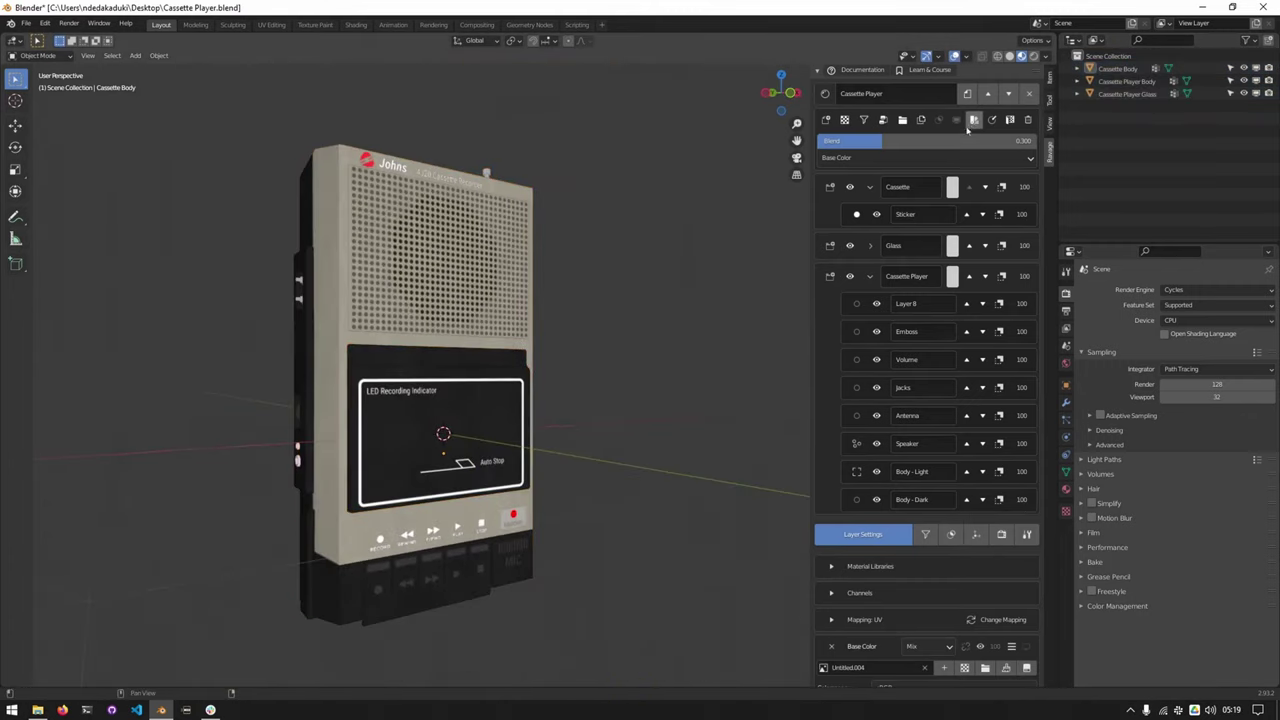
Turn off the Base Color preview to show the full BSDF material, and select all objects to inspect the finished player
{"action": "left_click", "coordinate": [974, 120]}
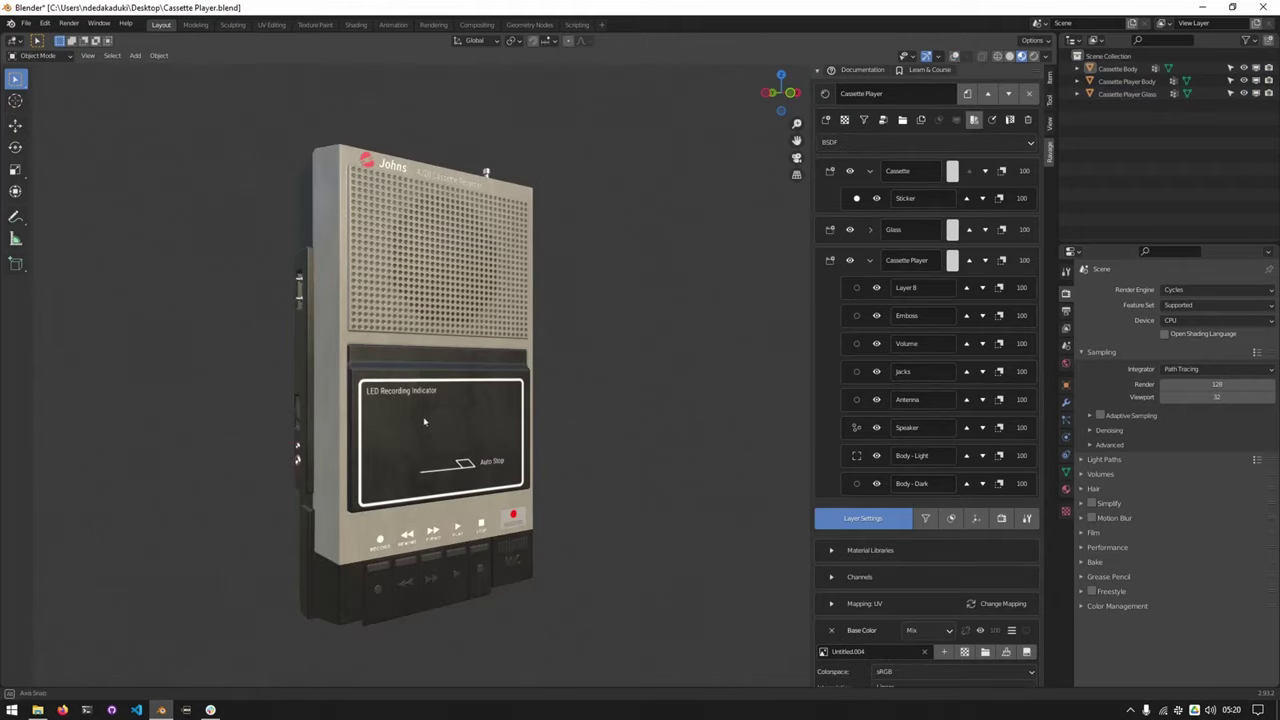
{"action": "middle_click_drag", "start_coordinate": [424, 422], "coordinate": [400, 390]}
{"action": "scroll", "coordinate": [400, 390], "scroll_direction": "up", "scroll_amount": 5}
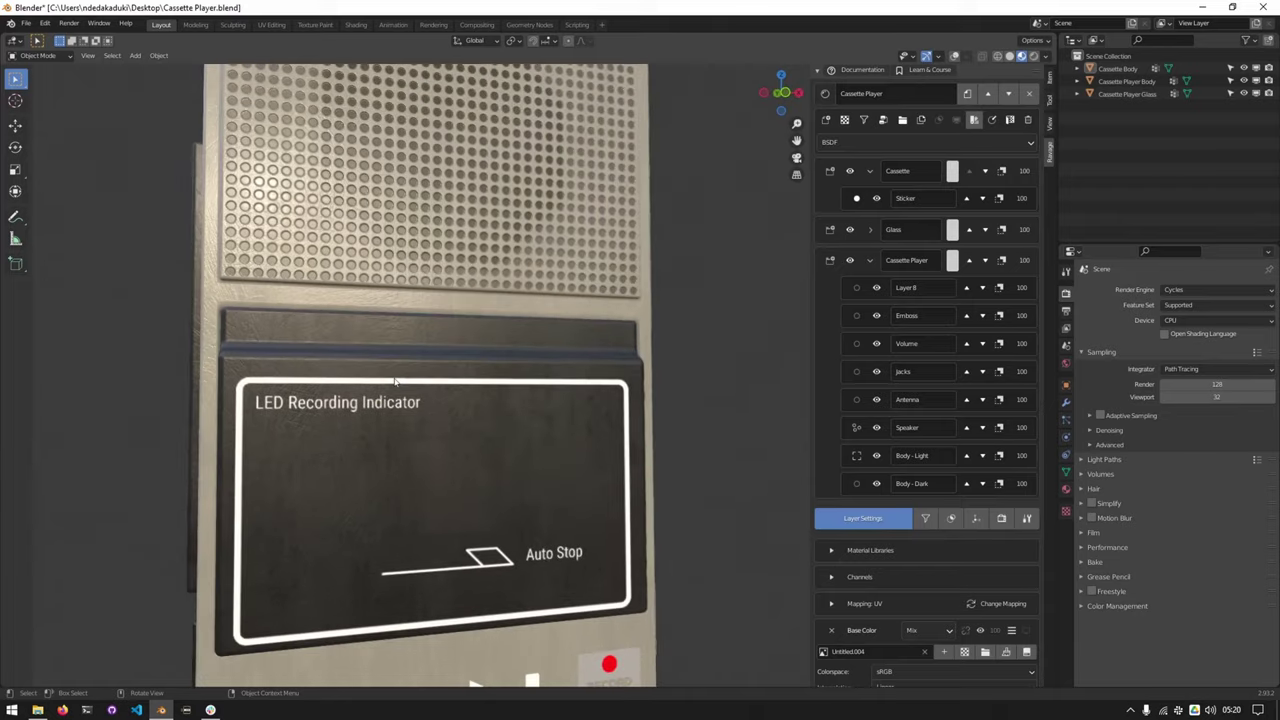
{"action": "scroll", "coordinate": [395, 381], "scroll_direction": "down", "scroll_amount": 5}
{"action": "key", "text": "a"}
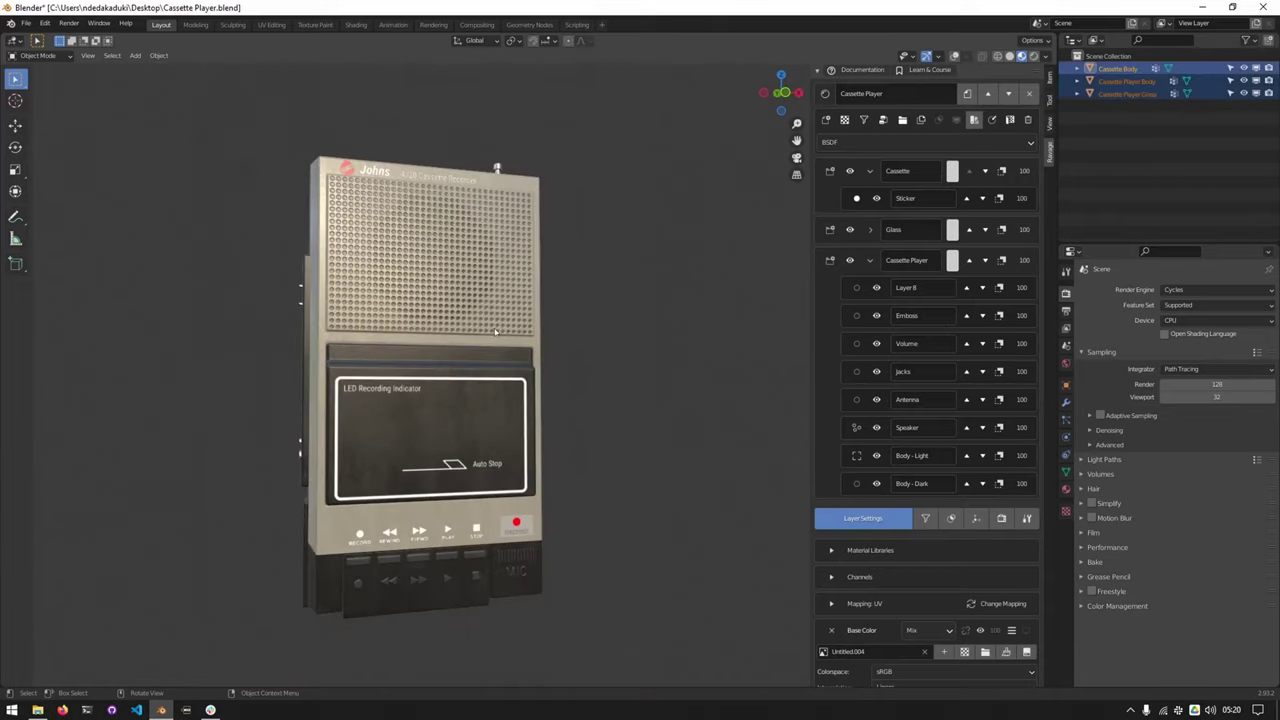
{"action": "key", "text": "KP_1"}
{"action": "key", "text": "KP_4"}
{"action": "key", "text": "KP_4"}
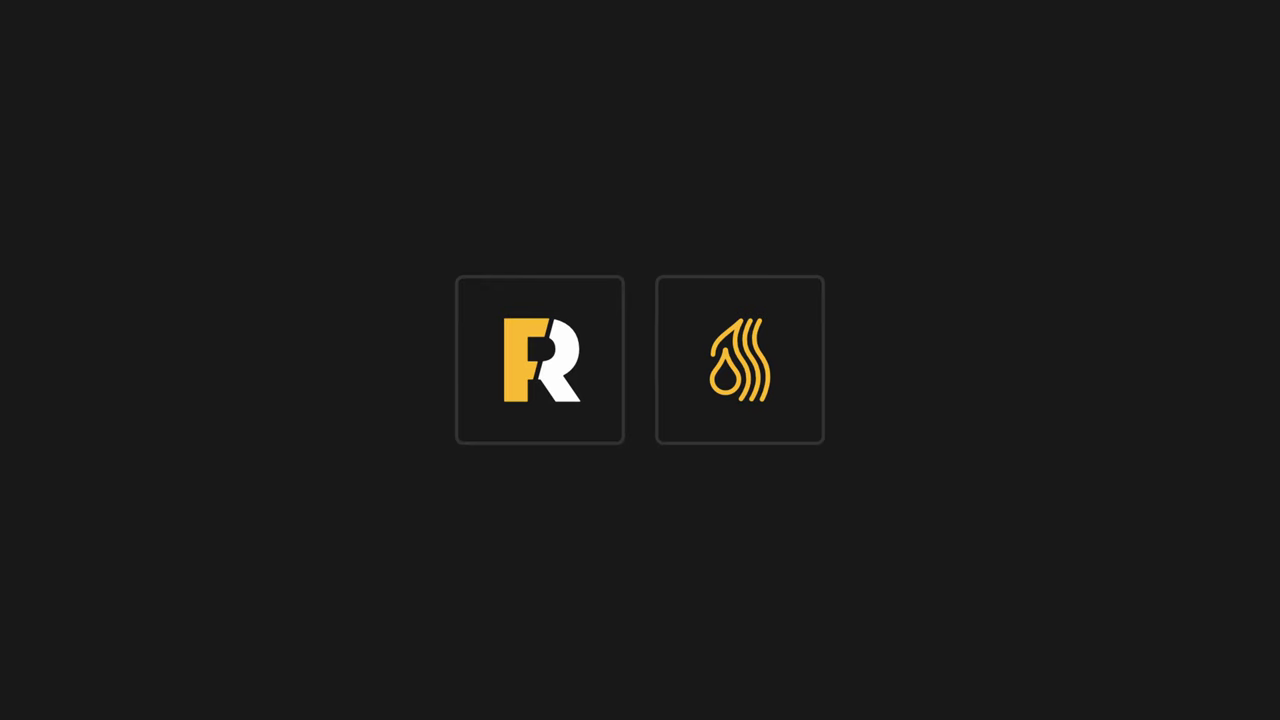